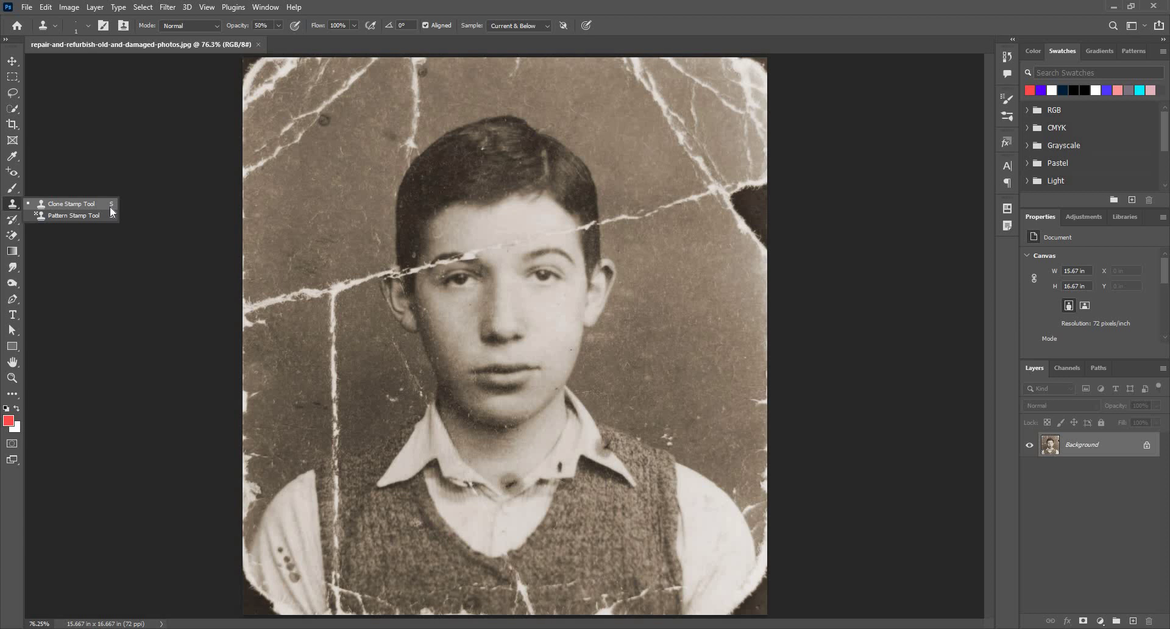
Choose the Clone Stamp Tool and duplicate the Background layer.
click(111, 207)
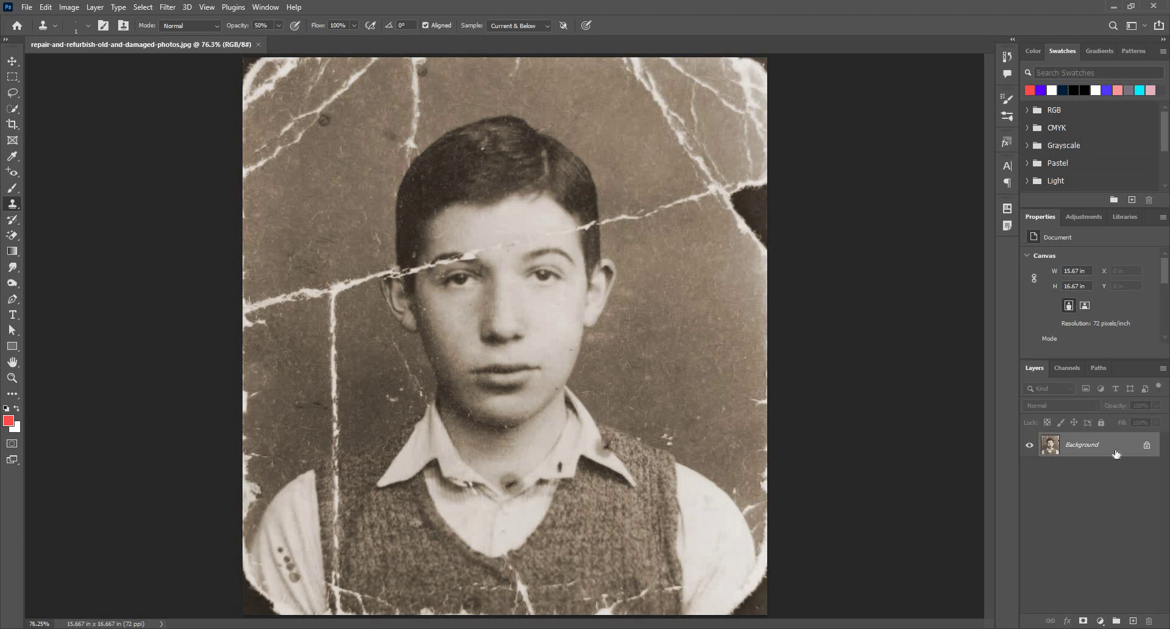
drag(1116, 453, 1132, 623)
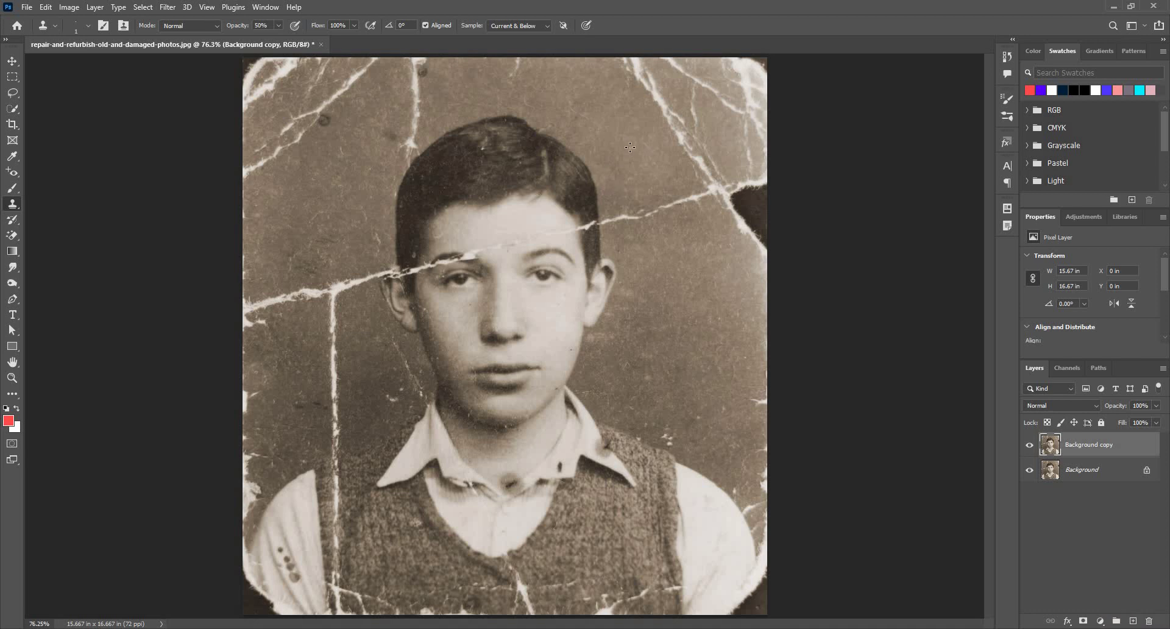
Configure the Clone Stamp with brush size 39, opacity 100% and sampling from Current Layer.
mouse_move(632, 145)
mouse_down()
mouse_move(645, 153)
mouse_move(632, 145)
mouse_up()
key(Return)
click(528, 28)
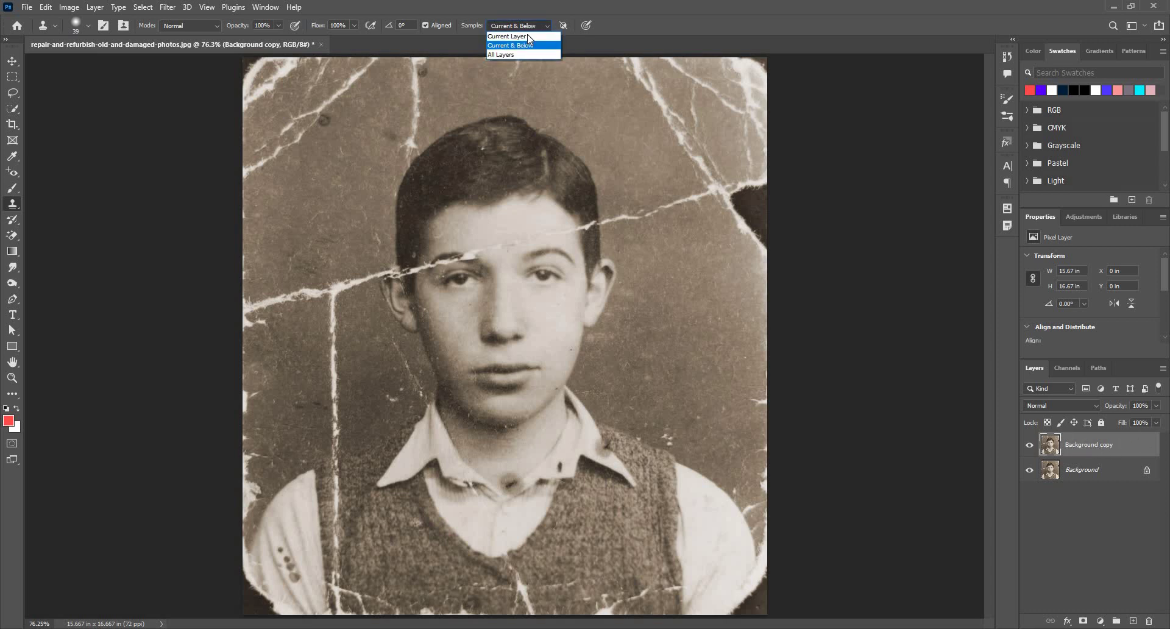
click(518, 33)
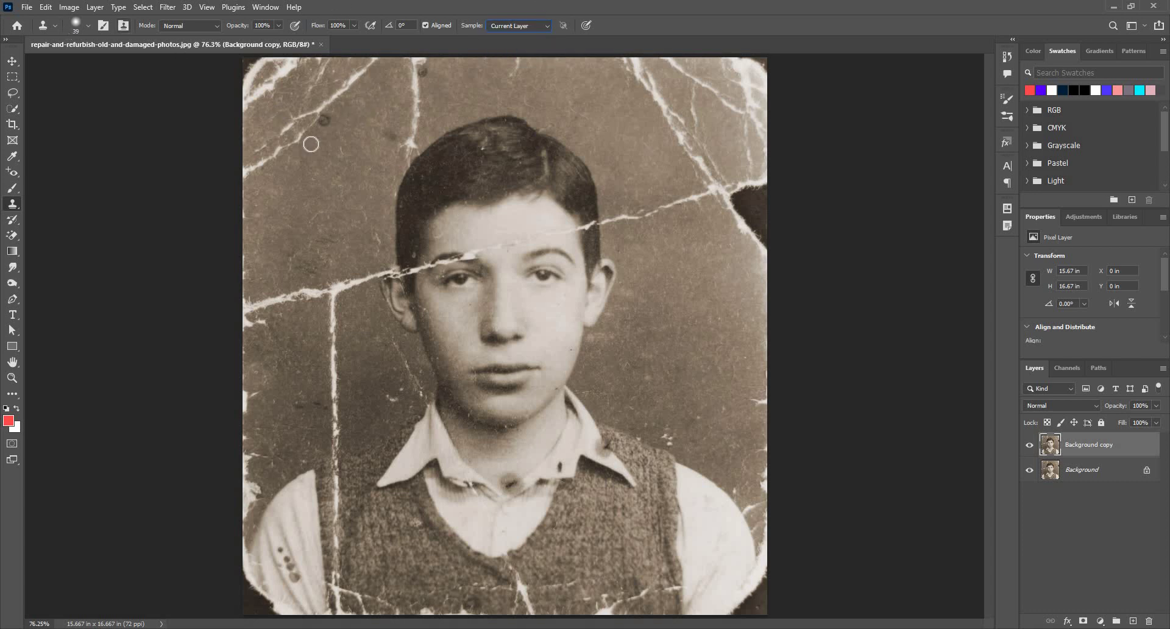
Try to clone over the upper part of the photo without defining a source point.
scroll(314, 137, up, 3)
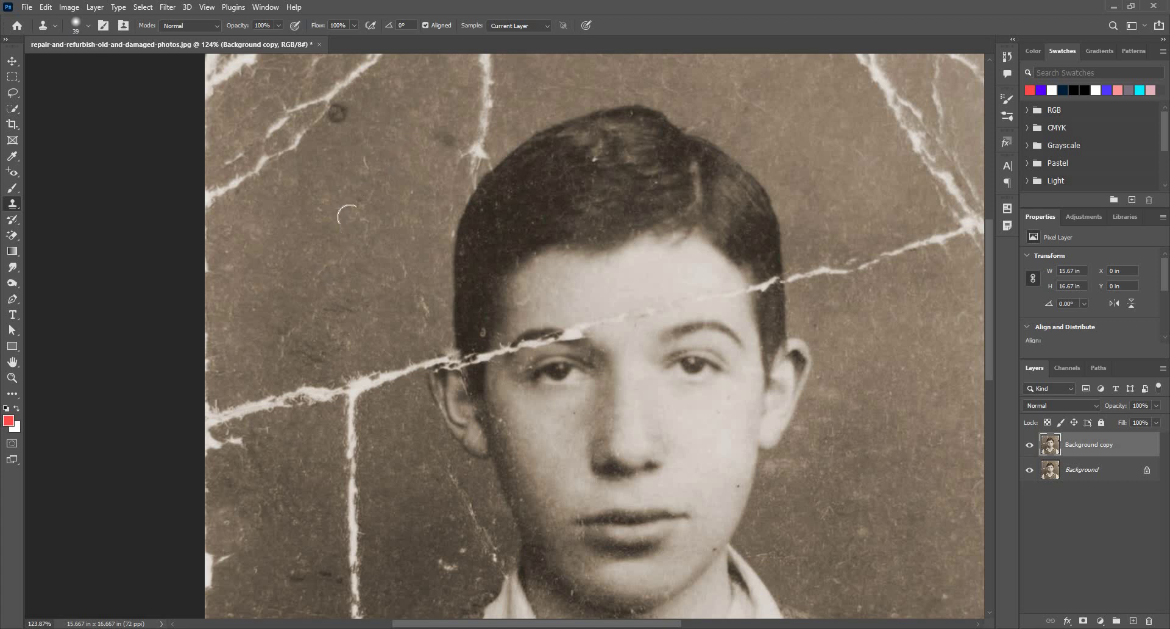
drag(350, 217, 282, 331)
click(350, 217)
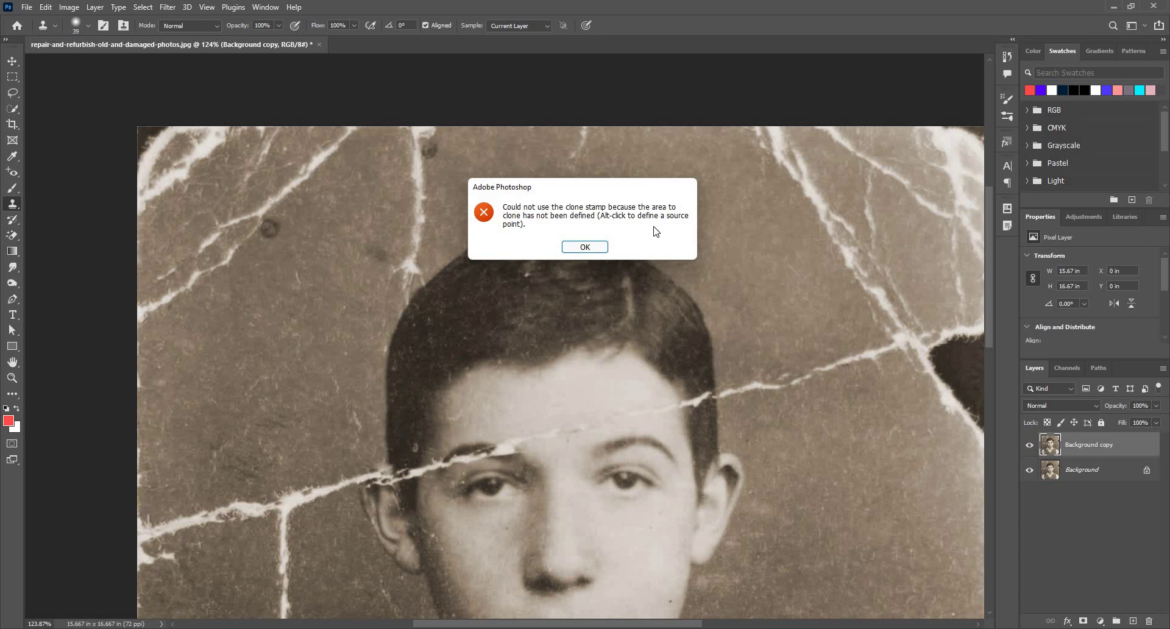
click(590, 252)
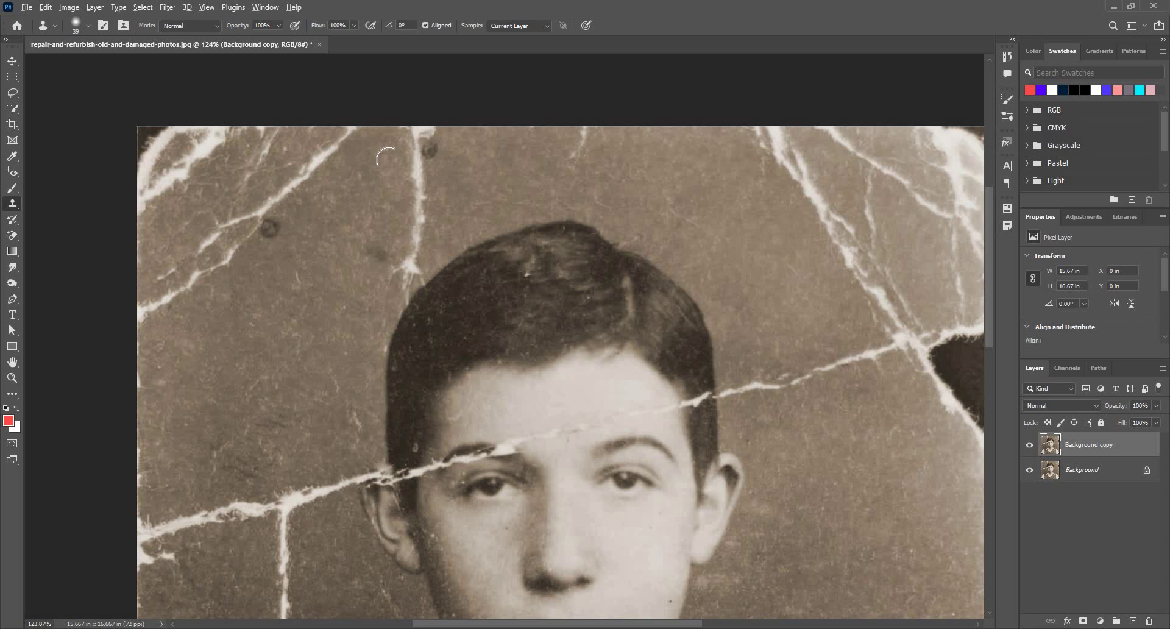
Clone clean background over the vertical crack above the hair's left side and the dark spots beside it.
mouse_move(409, 141)
mouse_down()
mouse_move(424, 133)
mouse_move(420, 206)
mouse_move(399, 263)
mouse_move(412, 247)
mouse_up()
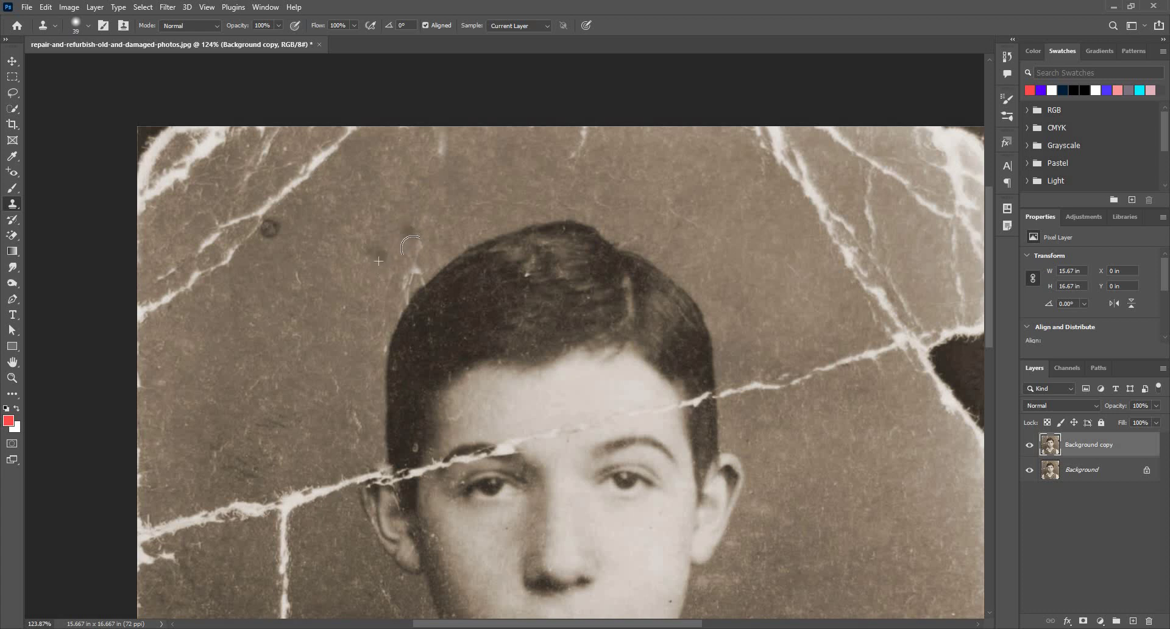
alt+click(394, 192)
click(377, 251)
Reduce the brush size to 25 and clone background over the crack's end at the hair's upper-left edge.
scroll(410, 269, up, 2)
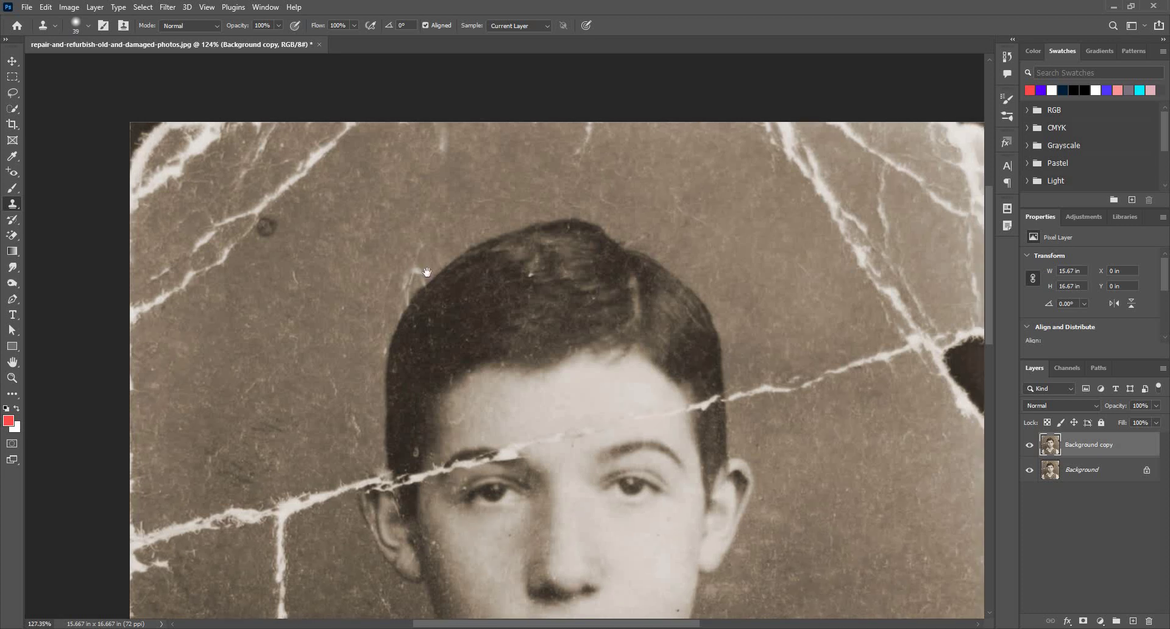
scroll(376, 225, up, 1)
drag(376, 225, 367, 225)
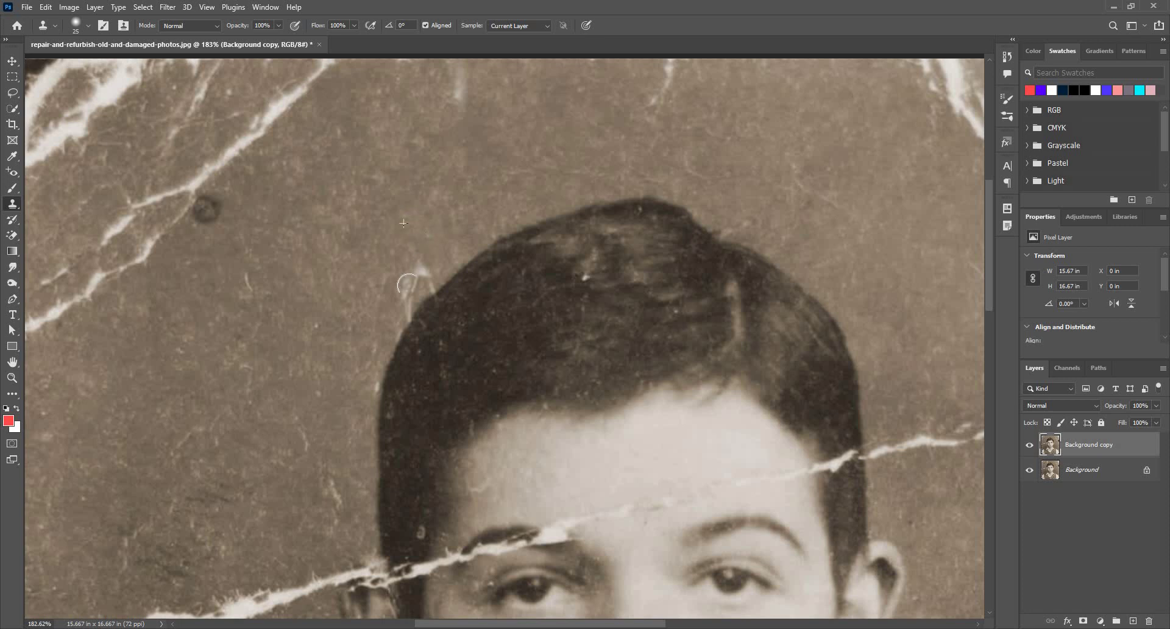
mouse_move(407, 284)
mouse_down()
mouse_move(427, 265)
mouse_move(396, 304)
mouse_up()
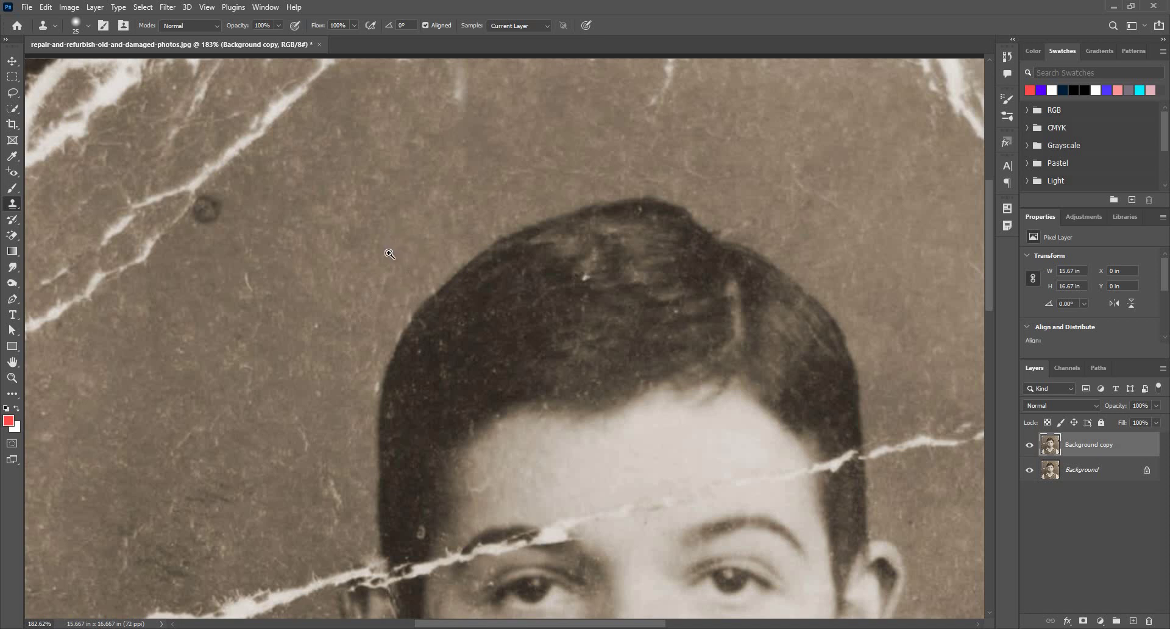
Clone background over the remnant of the vertical crack near the photo's upper edge.
ctrl+drag(372, 256, 354, 256)
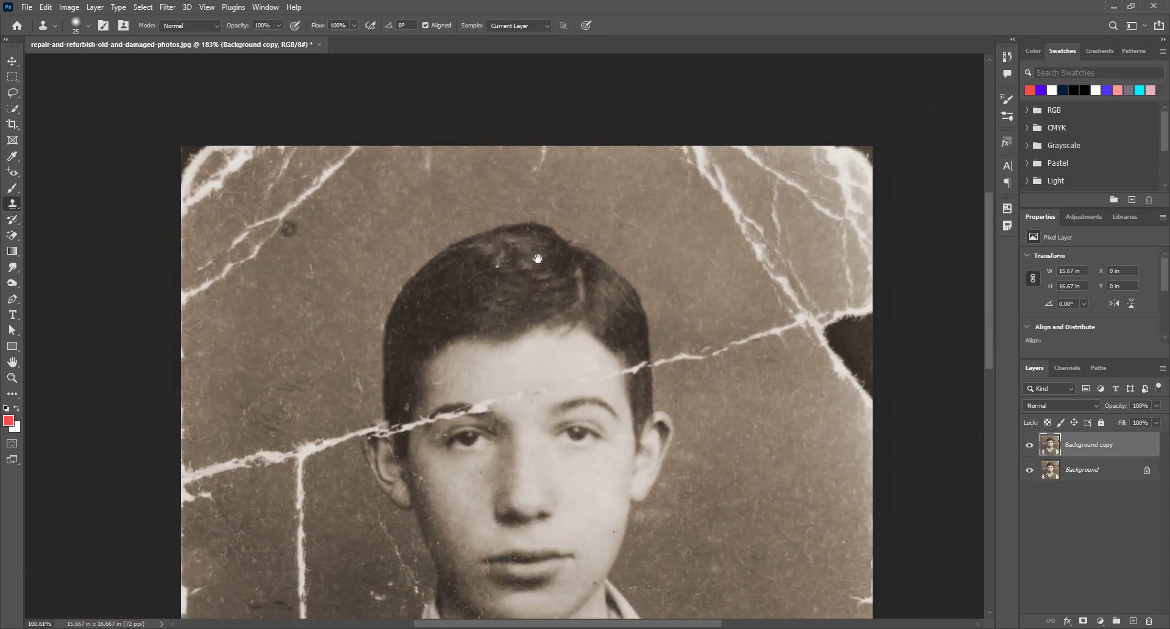
drag(441, 243, 438, 269)
ctrl+drag(465, 150, 496, 155)
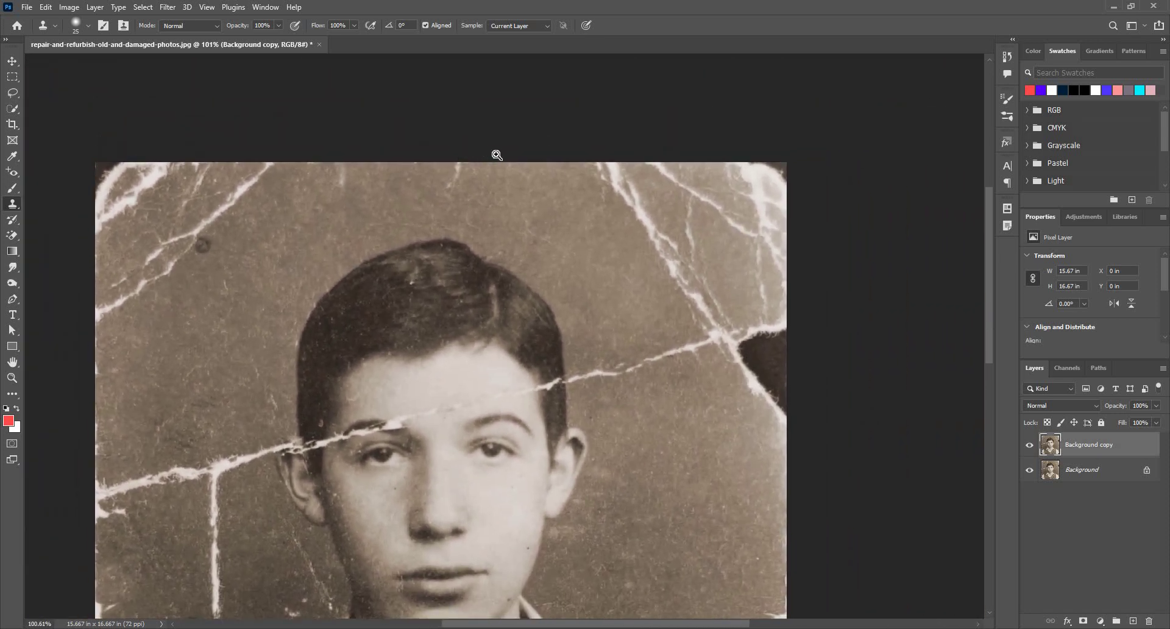
scroll(484, 184, up, 1)
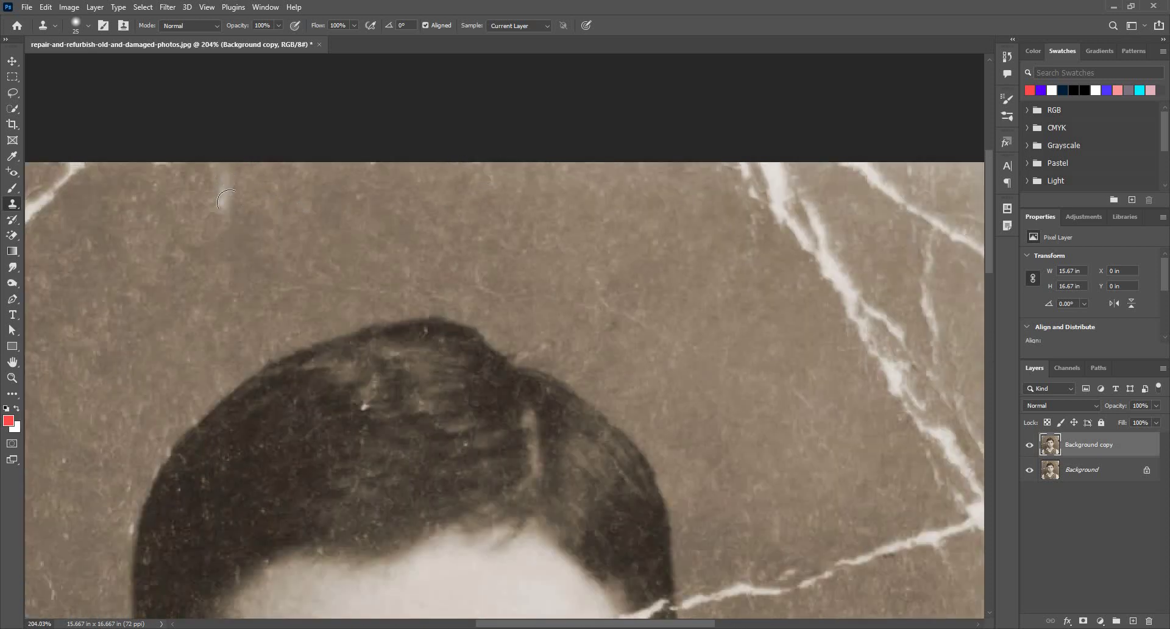
drag(225, 173, 222, 210)
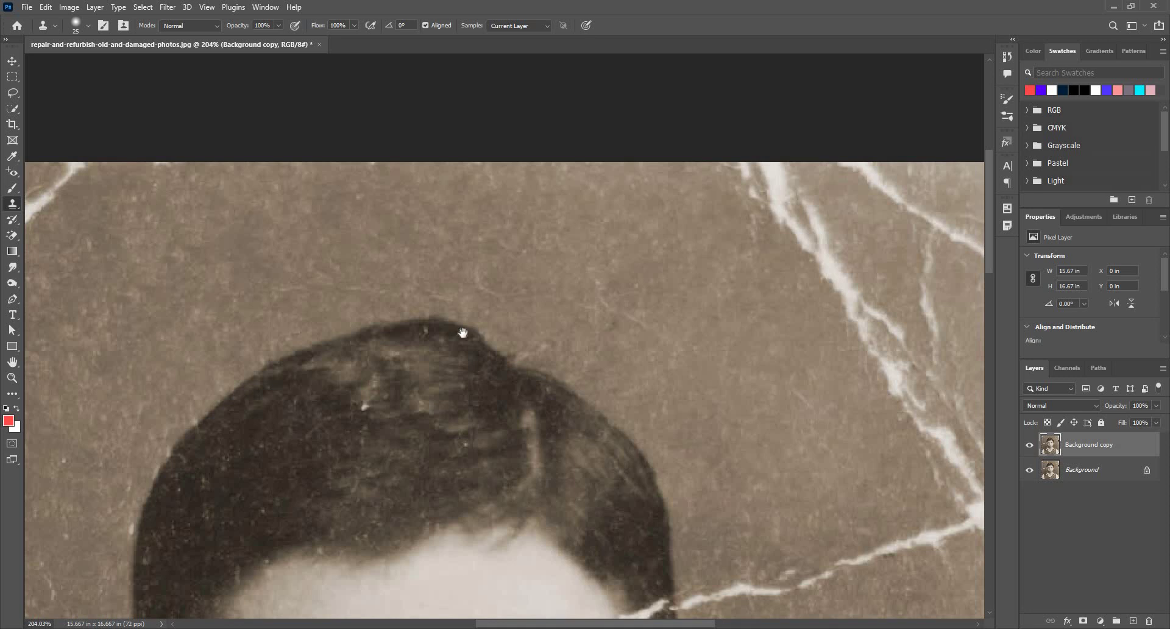
With brush size 17, clone background over the dark round stain and the small curved scratch in the photo's upper-left area.
drag(401, 193, 335, 138)
drag(465, 275, 338, 41)
drag(237, 119, 465, 204)
drag(339, 116, 413, 103)
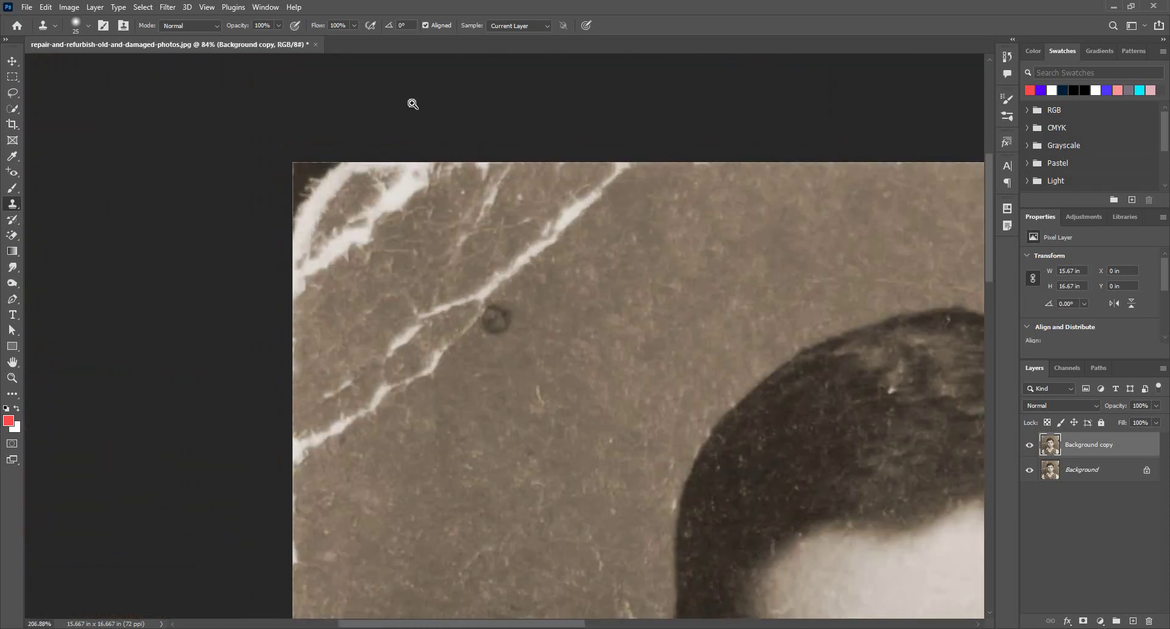
scroll(412, 103, down, 5)
scroll(495, 106, up, 5)
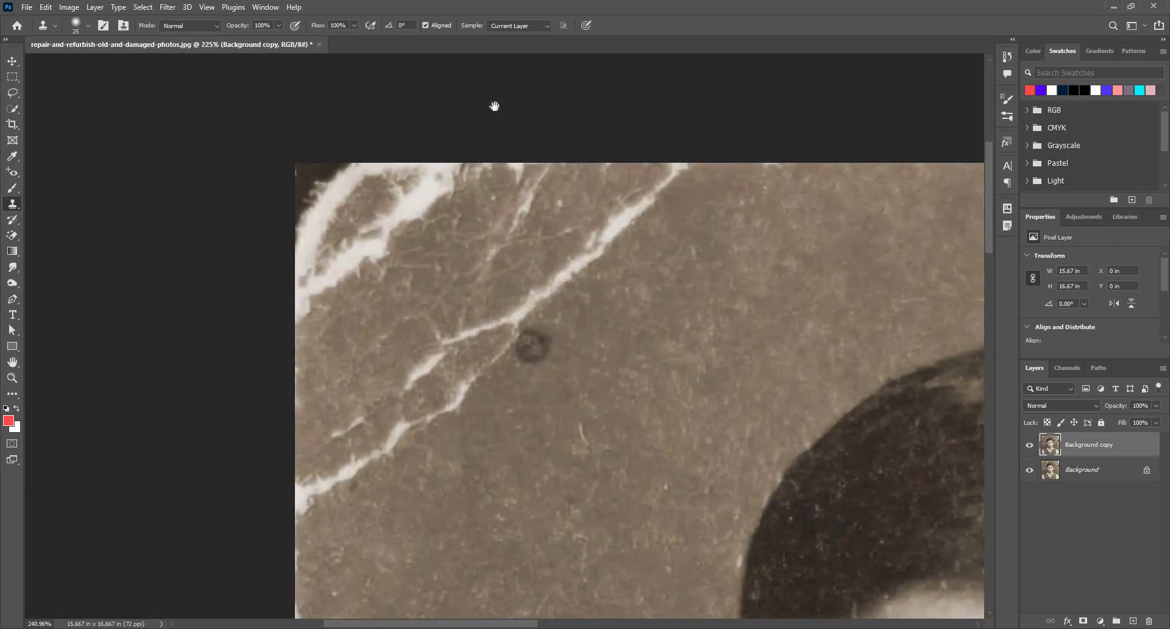
scroll(495, 106, up, 3)
mouse_move(573, 356)
mouse_down()
mouse_move(559, 262)
mouse_move(495, 128)
mouse_up()
mouse_move(558, 262)
mouse_down()
mouse_move(543, 261)
mouse_move(479, 314)
mouse_move(486, 320)
mouse_move(482, 285)
mouse_up()
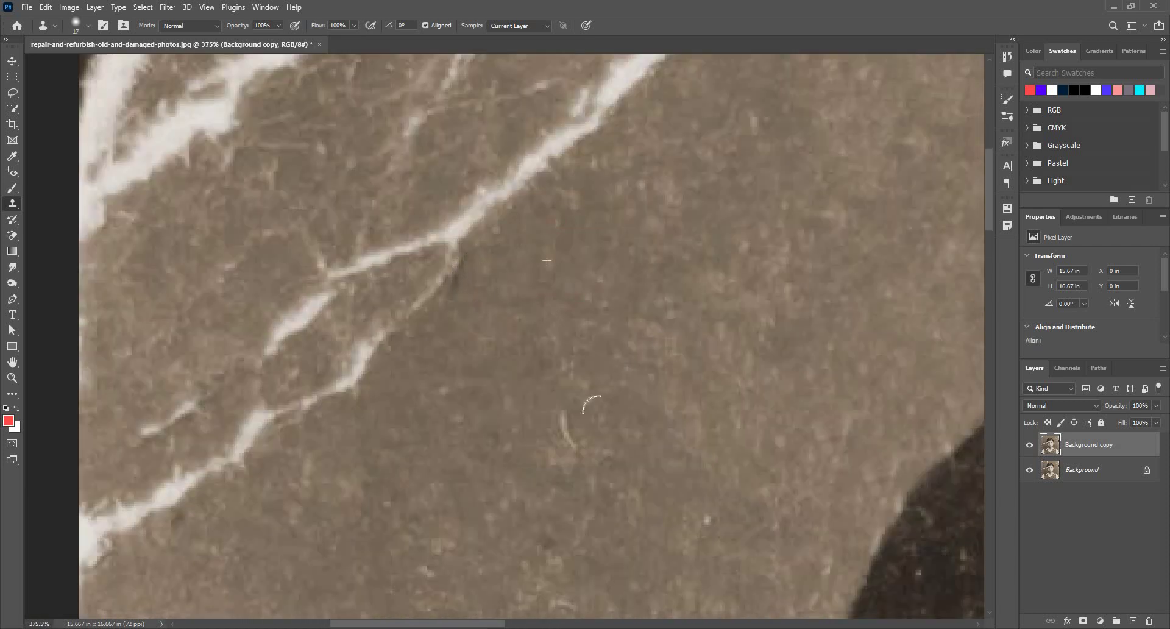
drag(564, 412, 564, 461)
With brush size 22, clone background over the long diagonal crack and its branches in the photo's upper-left area.
scroll(671, 219, down, 3)
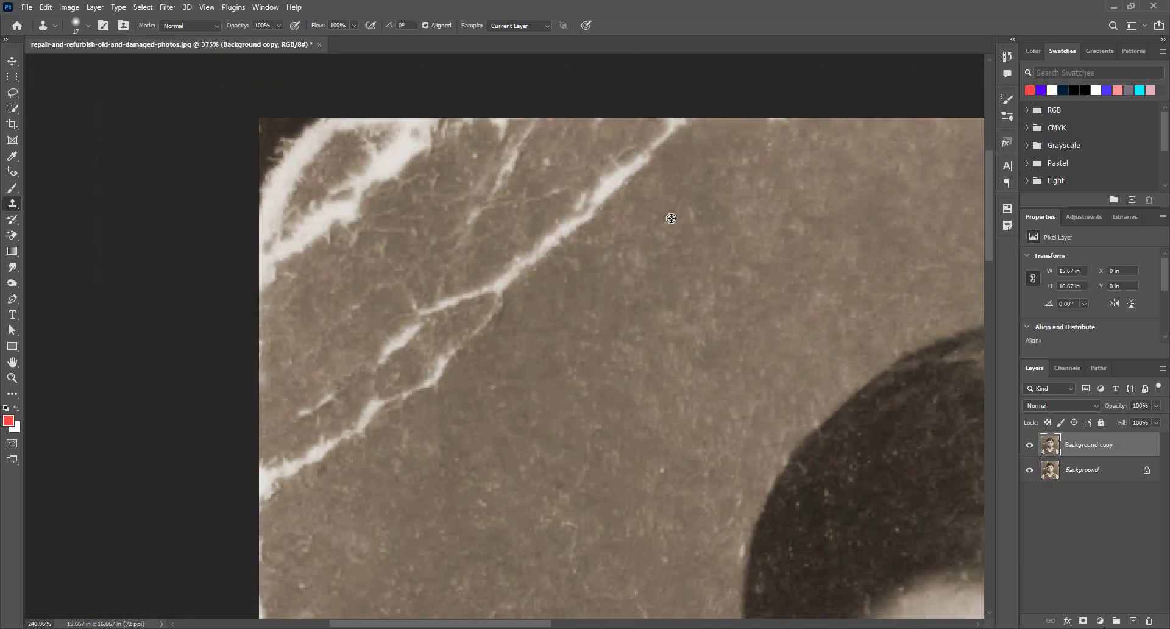
scroll(672, 218, down, 2)
drag(671, 217, 678, 217)
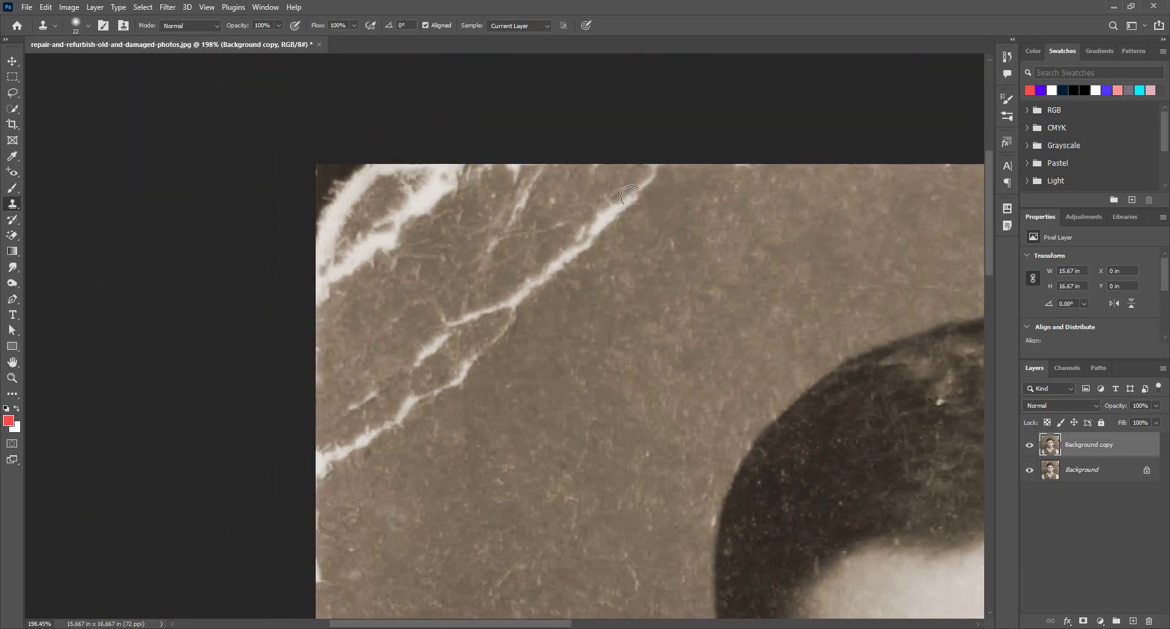
mouse_move(655, 168)
mouse_down()
mouse_move(529, 288)
mouse_move(631, 190)
mouse_up()
alt+click(552, 334)
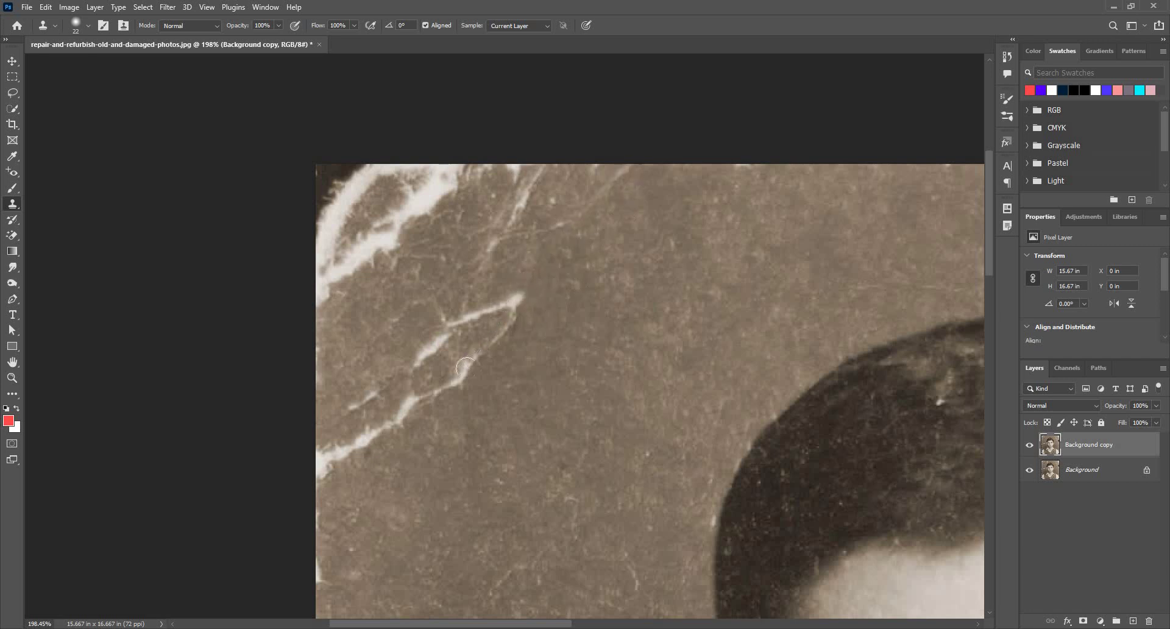
mouse_move(519, 299)
mouse_down()
mouse_move(491, 341)
mouse_move(399, 421)
mouse_move(322, 448)
mouse_move(329, 463)
mouse_up()
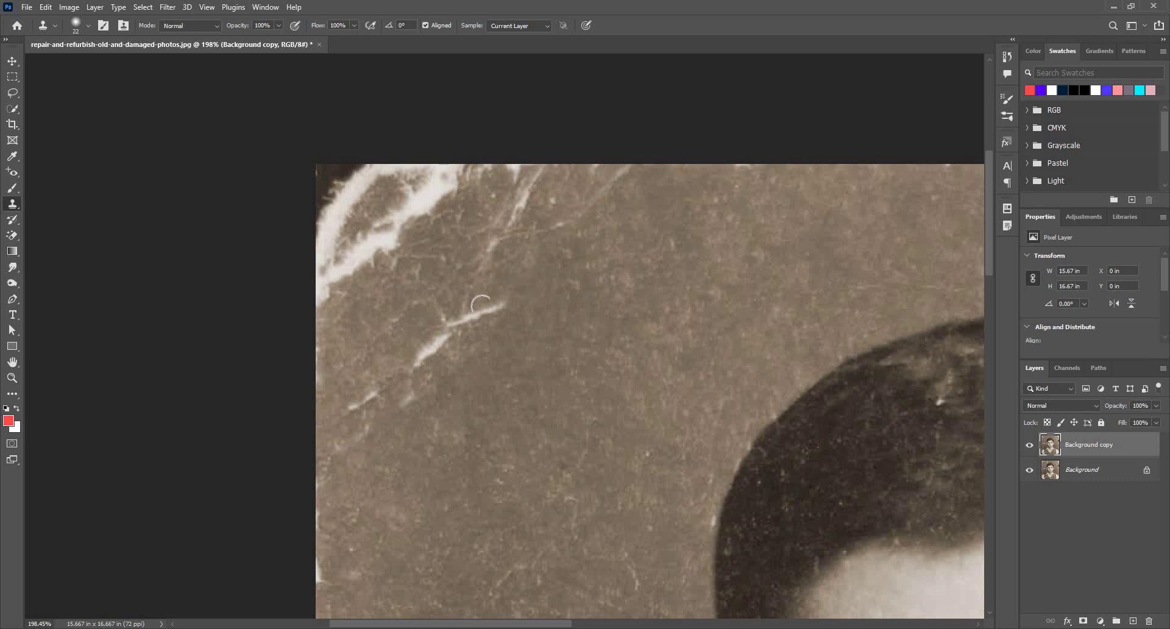
mouse_move(482, 303)
mouse_down()
mouse_move(499, 308)
mouse_move(463, 319)
mouse_move(488, 309)
mouse_move(412, 366)
mouse_move(384, 422)
mouse_move(306, 436)
mouse_up()
Clone background over the remaining faint cracks beside the torn upper-left corner with brush size 16.
scroll(438, 362, up, 5)
drag(649, 198, 600, 307)
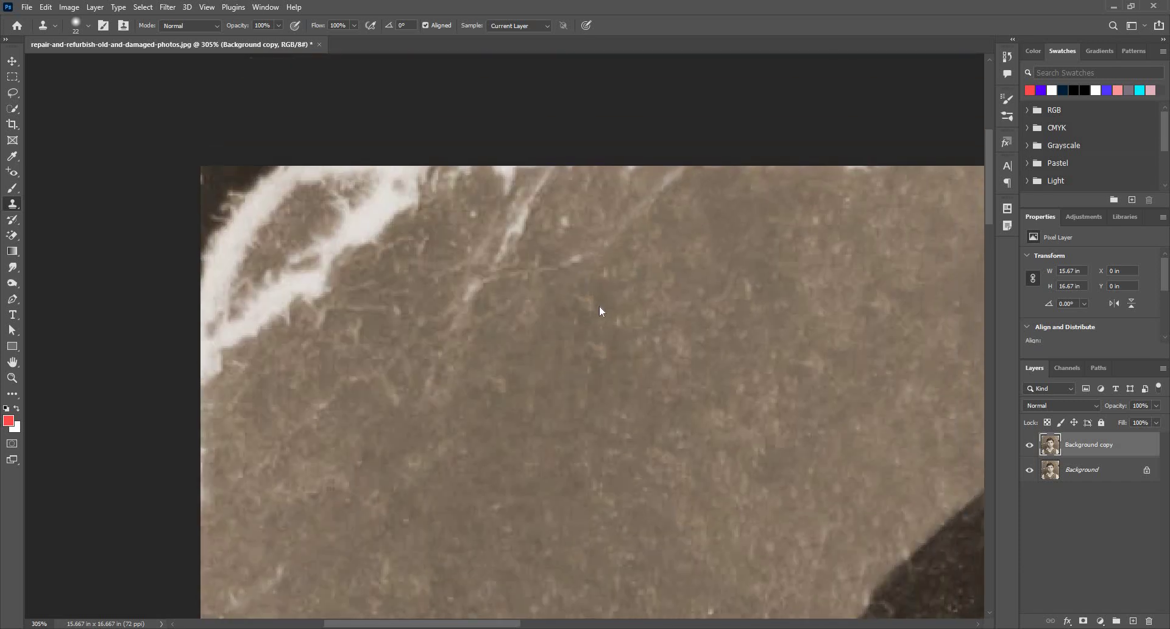
alt+click(597, 298)
alt+right_click(598, 306)
drag(661, 185, 579, 258)
alt+click(590, 314)
mouse_move(542, 174)
mouse_down()
mouse_move(480, 294)
mouse_move(527, 194)
mouse_move(454, 314)
mouse_move(517, 161)
mouse_move(519, 195)
mouse_move(410, 392)
mouse_move(511, 193)
mouse_move(569, 152)
mouse_move(628, 156)
mouse_up()
alt+click(583, 347)
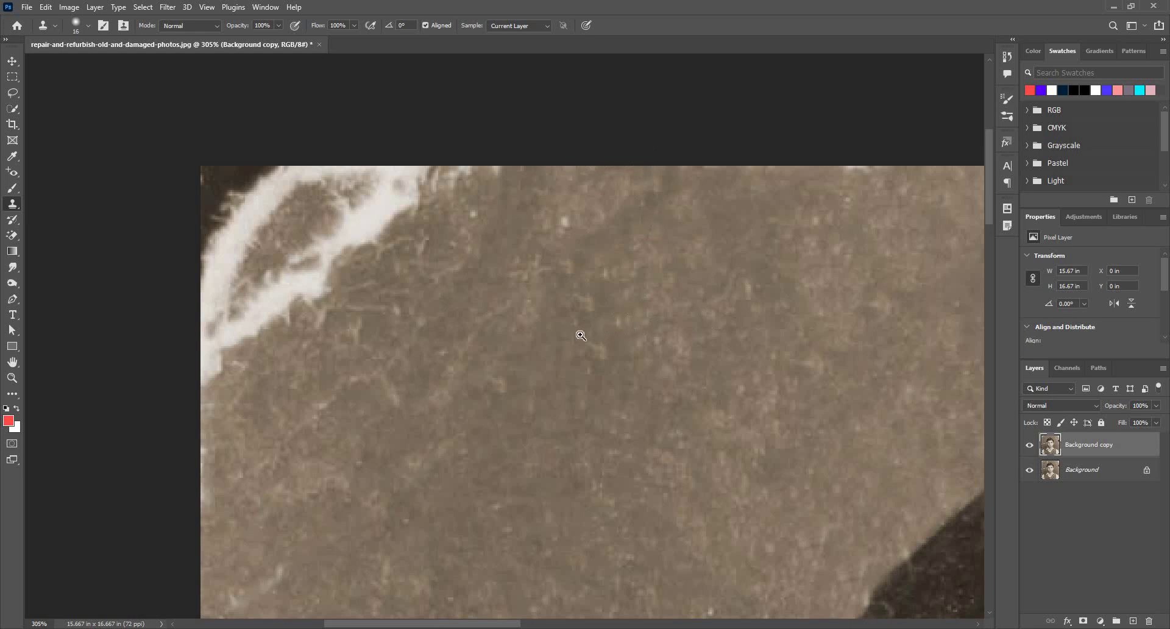
Compare the retouched photo with the original by hiding and showing the Background copy layer.
scroll(576, 317, down, 2)
scroll(987, 450, down, 4)
click(1030, 445)
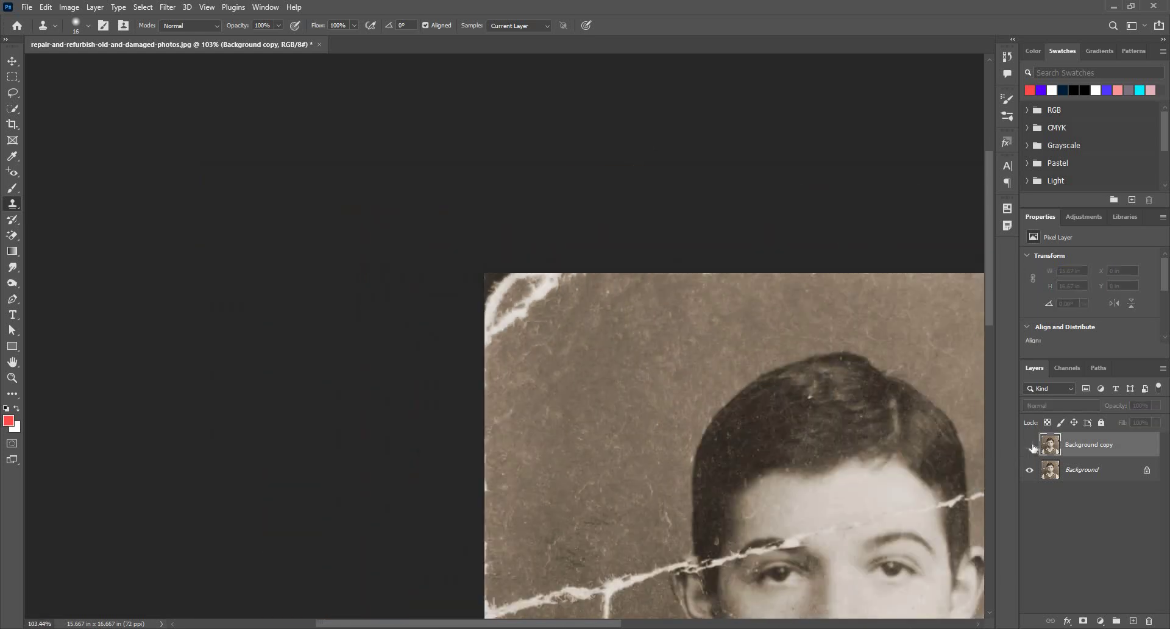
click(1030, 445)
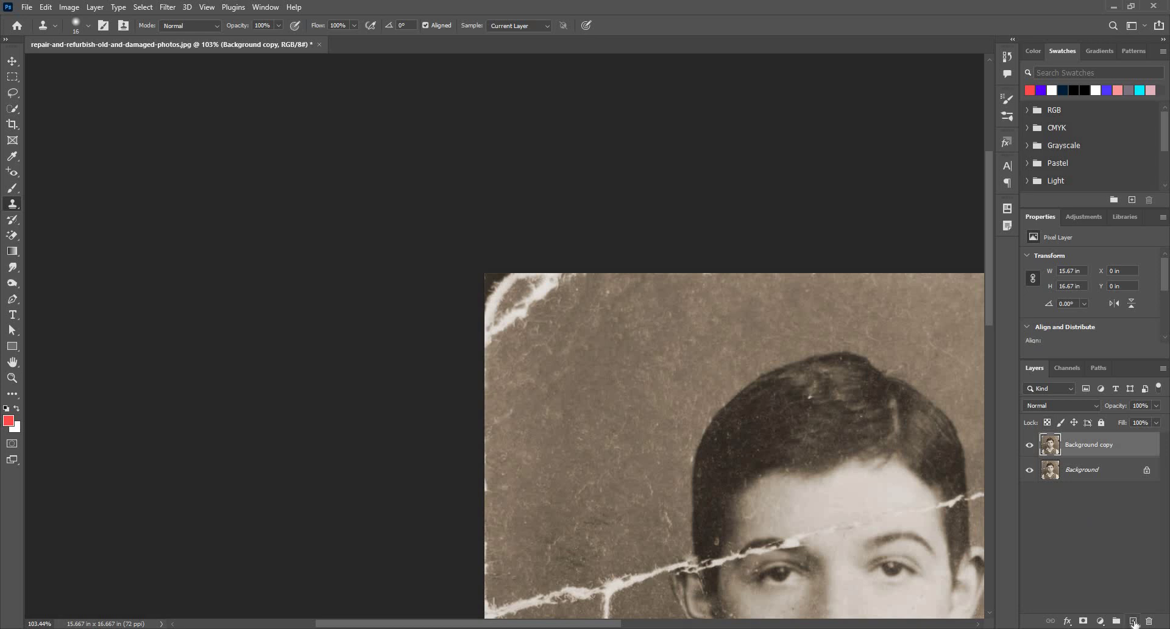
Add a new empty layer above Background copy and set the Clone Stamp to sample Current & Below.
key(ctrl+shift+alt+n)
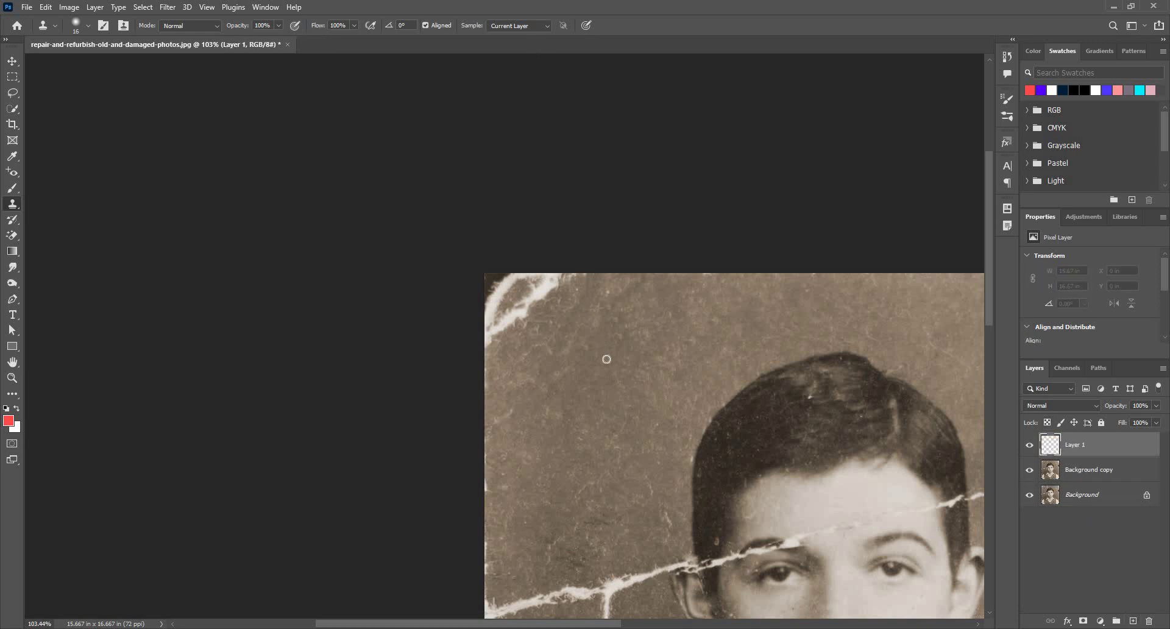
scroll(592, 338, up, 4)
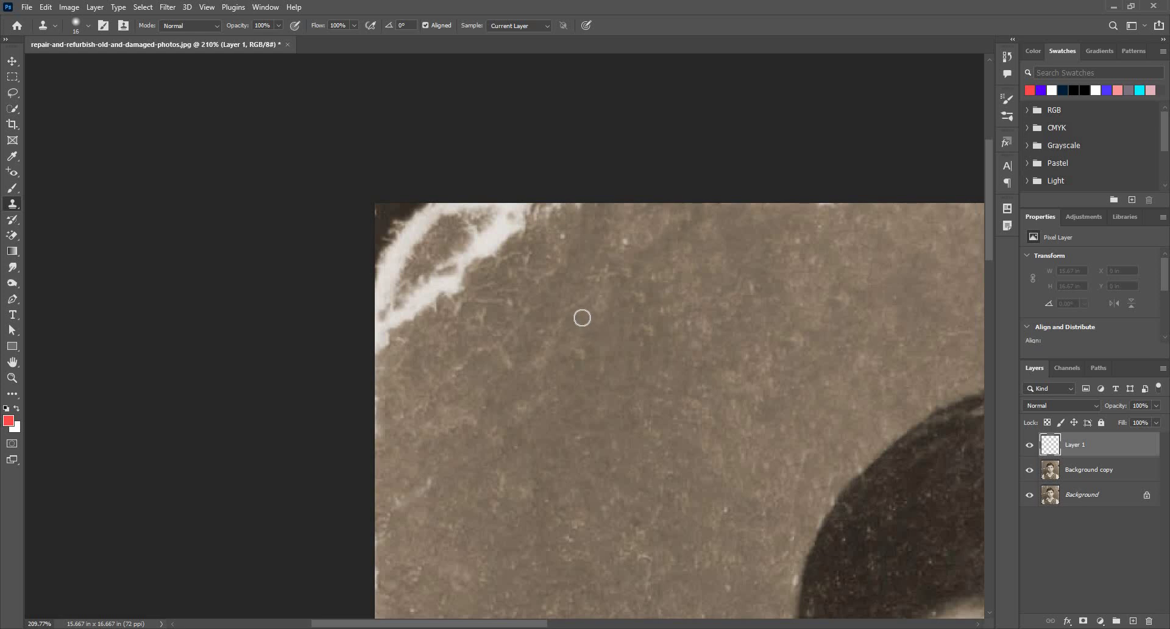
alt+click(462, 279)
click(535, 263)
click(533, 28)
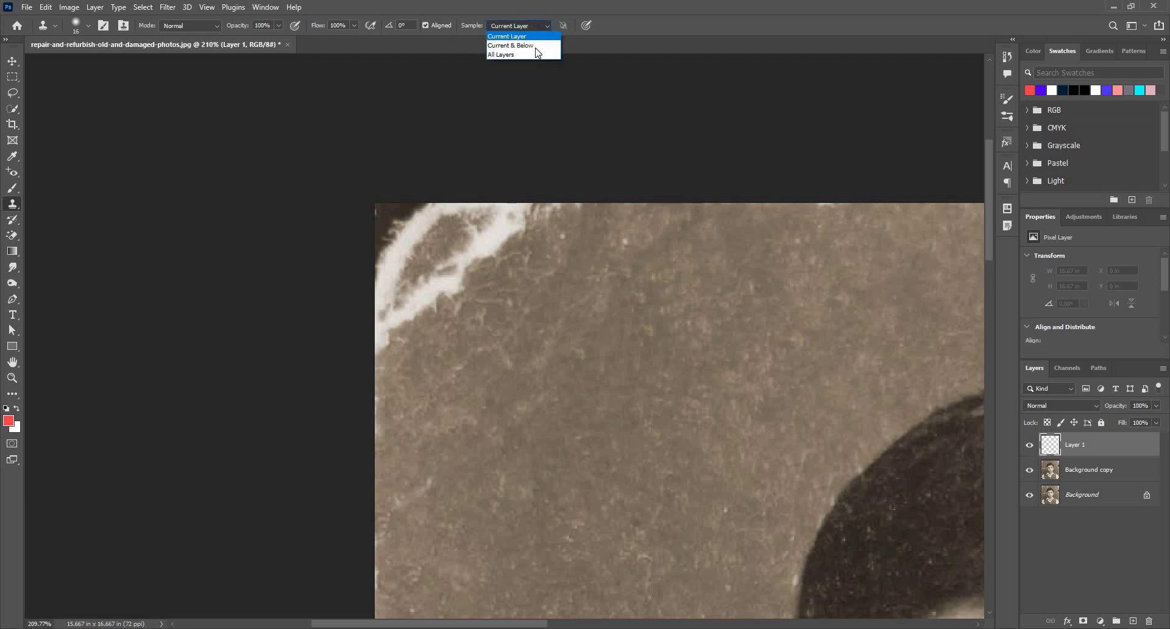
click(524, 46)
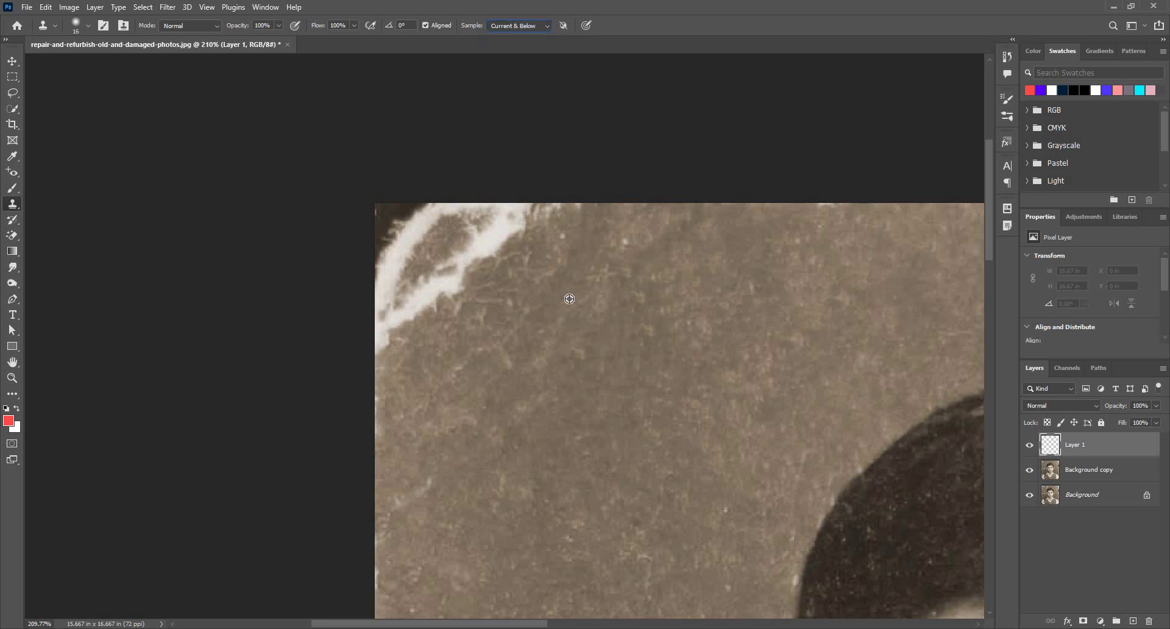
Clone background on the new layer over the light specks beside the torn upper-left corner.
alt+click(569, 299)
mouse_move(553, 252)
mouse_down()
mouse_move(543, 295)
mouse_move(524, 287)
mouse_up()
alt+click(577, 278)
click(564, 233)
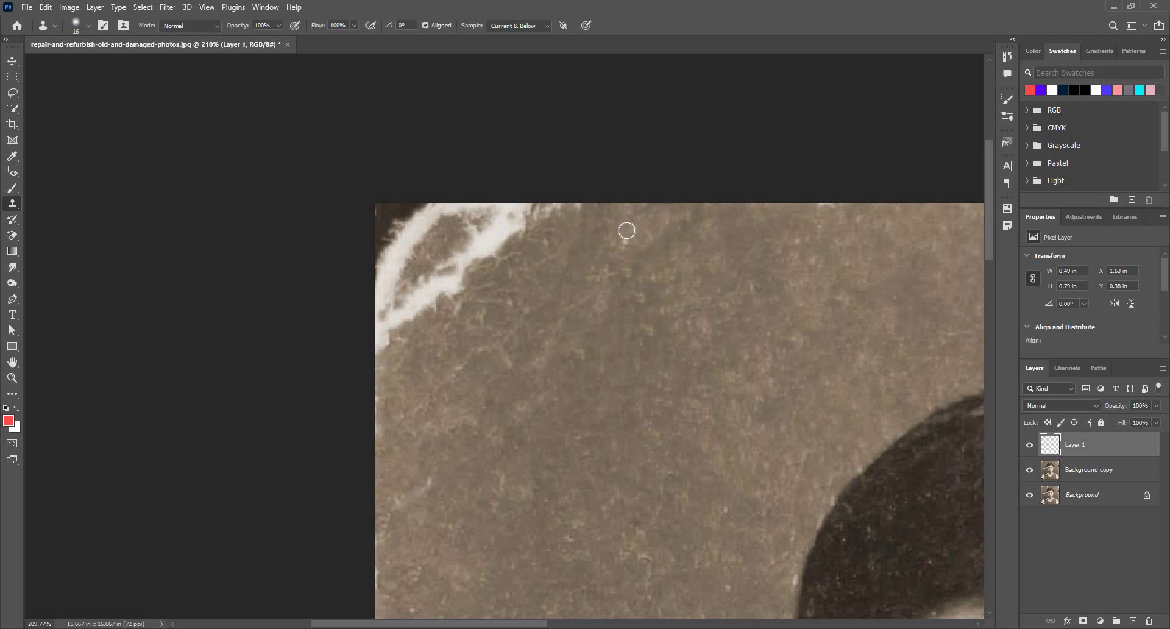
alt+click(591, 277)
click(624, 239)
Increase the brush size to 27 and clone background over the white tears and dark patch in the photo's upper-left corner.
alt+right_click(522, 291)
alt+click(465, 418)
mouse_move(366, 329)
mouse_down()
mouse_move(383, 307)
mouse_move(382, 234)
mouse_move(372, 275)
mouse_move(382, 302)
mouse_move(498, 245)
mouse_move(474, 231)
mouse_move(548, 211)
mouse_move(428, 221)
mouse_move(416, 247)
mouse_move(493, 201)
mouse_move(381, 222)
mouse_up()
key(bracketright)
alt+click(463, 393)
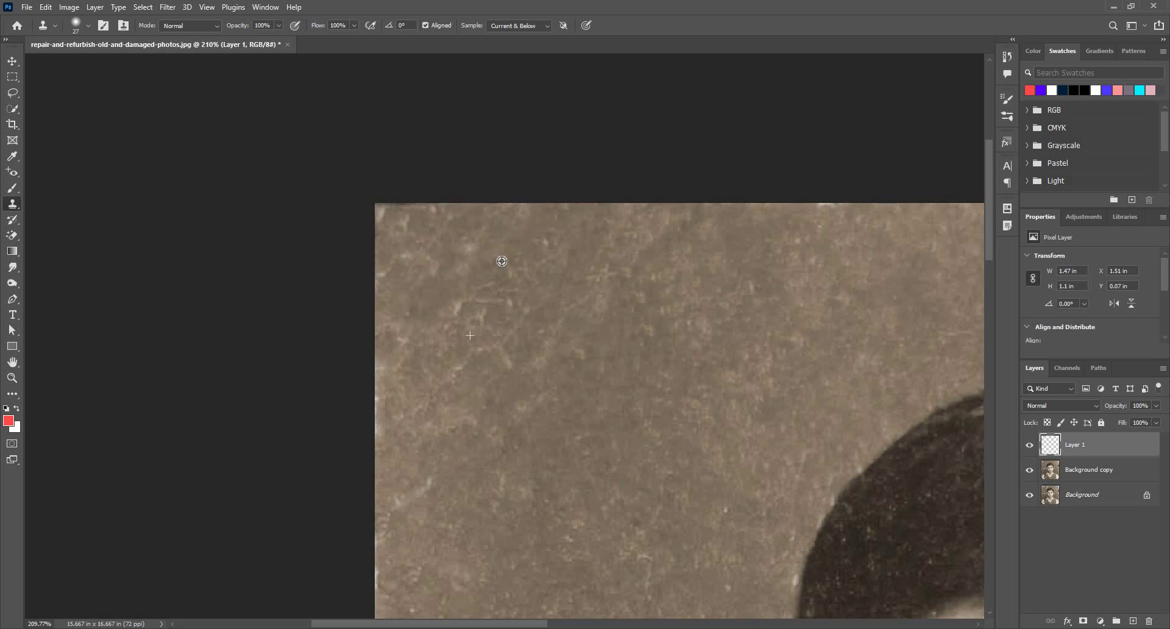
Touch up the leftover light marks in the repaired upper-left corner with the Clone Stamp, using brush size 8.
drag(500, 263, 532, 315)
drag(606, 284, 471, 254)
scroll(530, 317, up, 3)
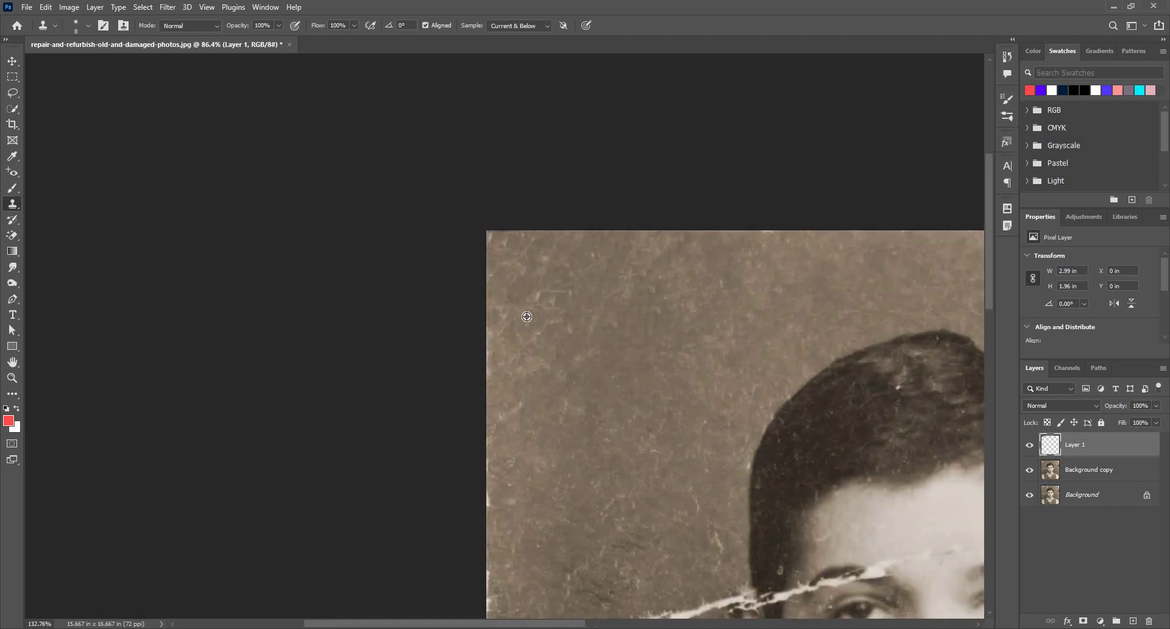
scroll(527, 317, up, 3)
alt+click(540, 329)
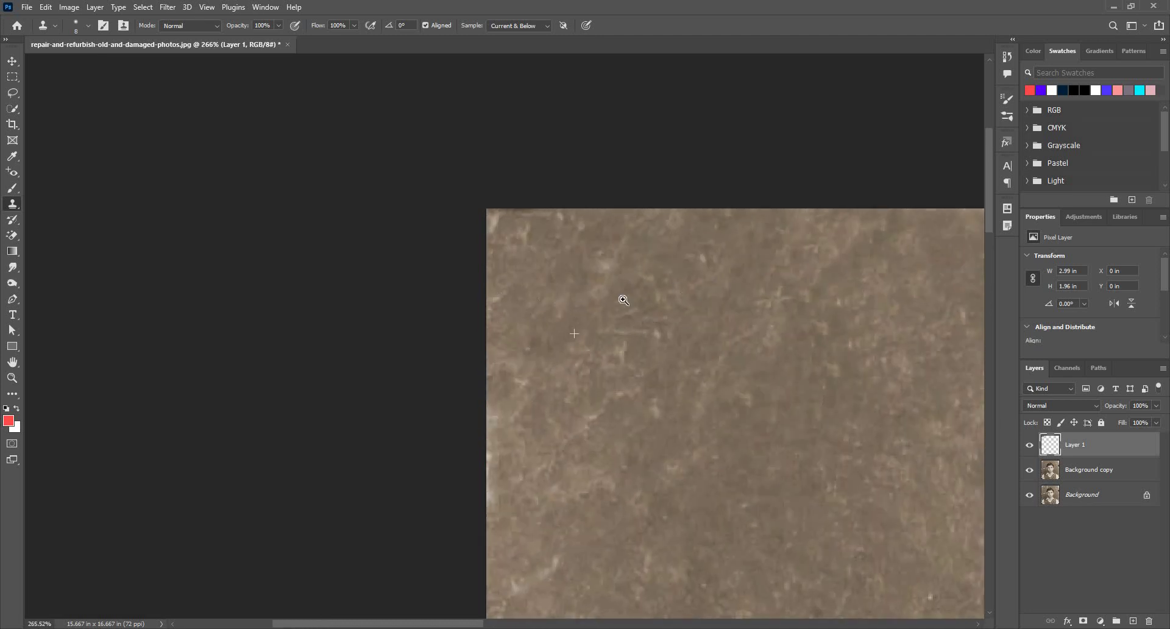
key(ctrl+0)
scroll(671, 181, up, 1)
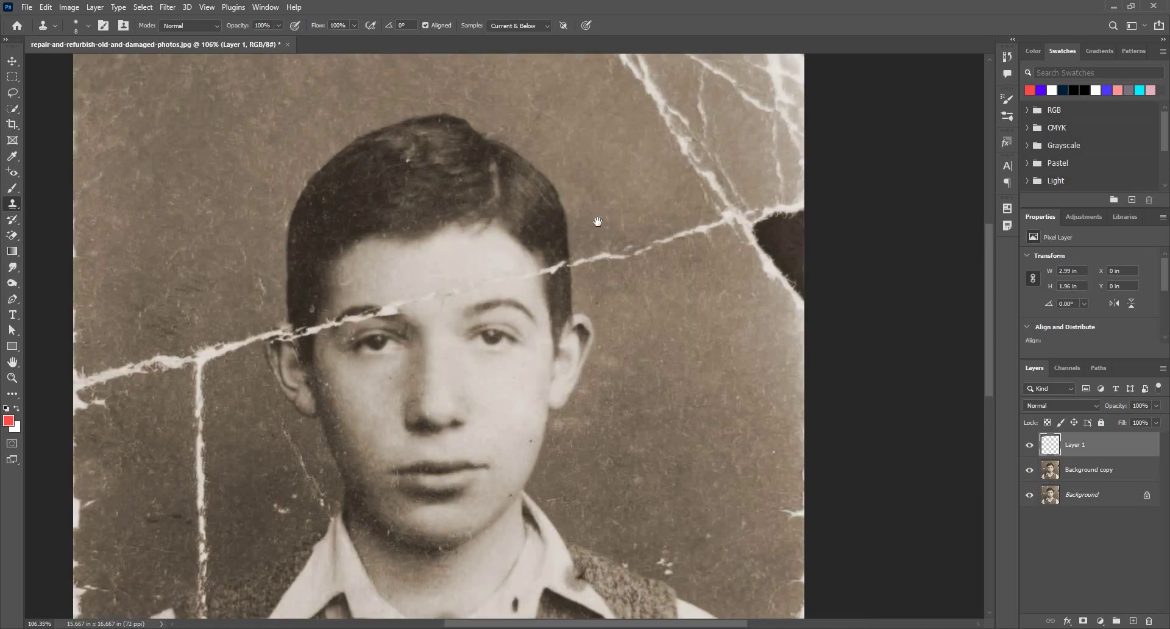
Clone background over the upper part of the long diagonal crack to the right of the head with a size 57 brush.
mouse_move(533, 193)
mouse_down()
mouse_move(466, 198)
mouse_move(434, 178)
mouse_move(456, 153)
mouse_move(479, 178)
mouse_move(457, 185)
mouse_move(490, 159)
mouse_move(473, 217)
mouse_move(516, 166)
mouse_up()
scroll(431, 204, up, 1)
mouse_move(473, 217)
mouse_down()
mouse_move(449, 106)
mouse_move(628, 384)
mouse_up()
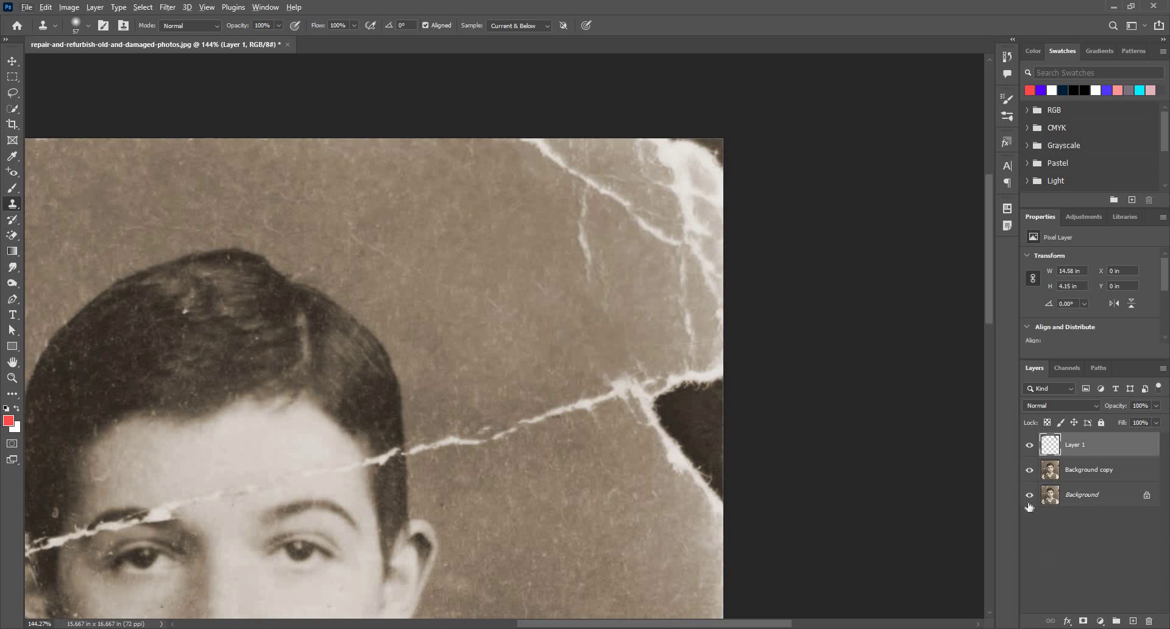
Hide the Background and Background copy layers to examine the cloned strokes on Layer 1 alone, and show both layers again.
drag(1029, 470, 1029, 509)
scroll(674, 386, down, 5)
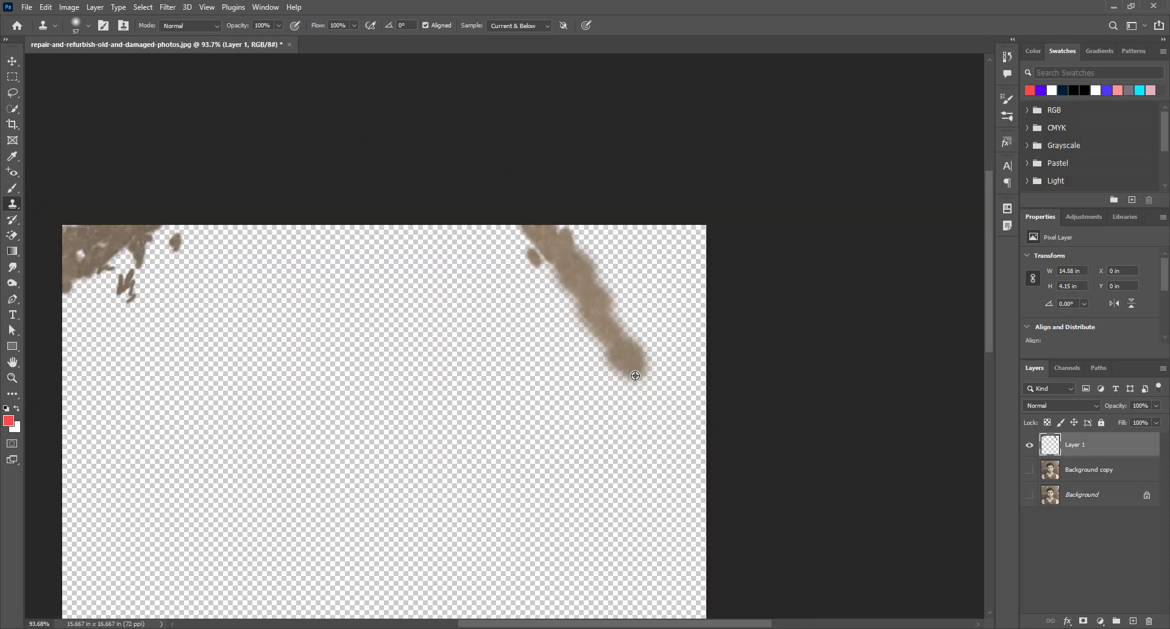
scroll(636, 376, down, 2)
scroll(508, 329, up, 2)
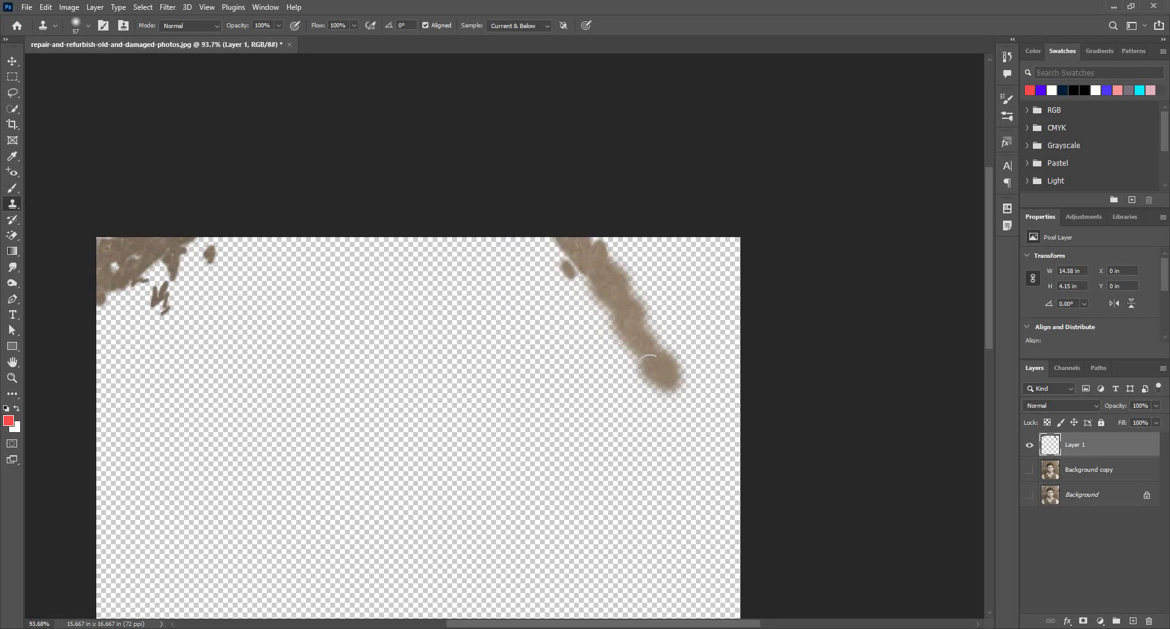
click(1030, 470)
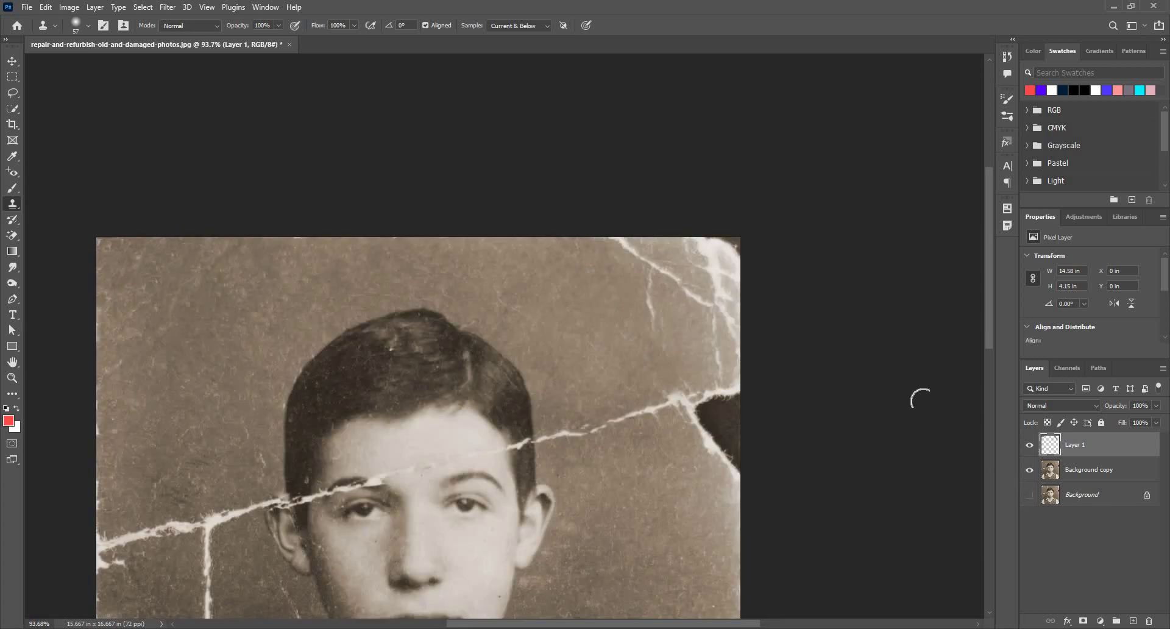
scroll(756, 327, up, 2)
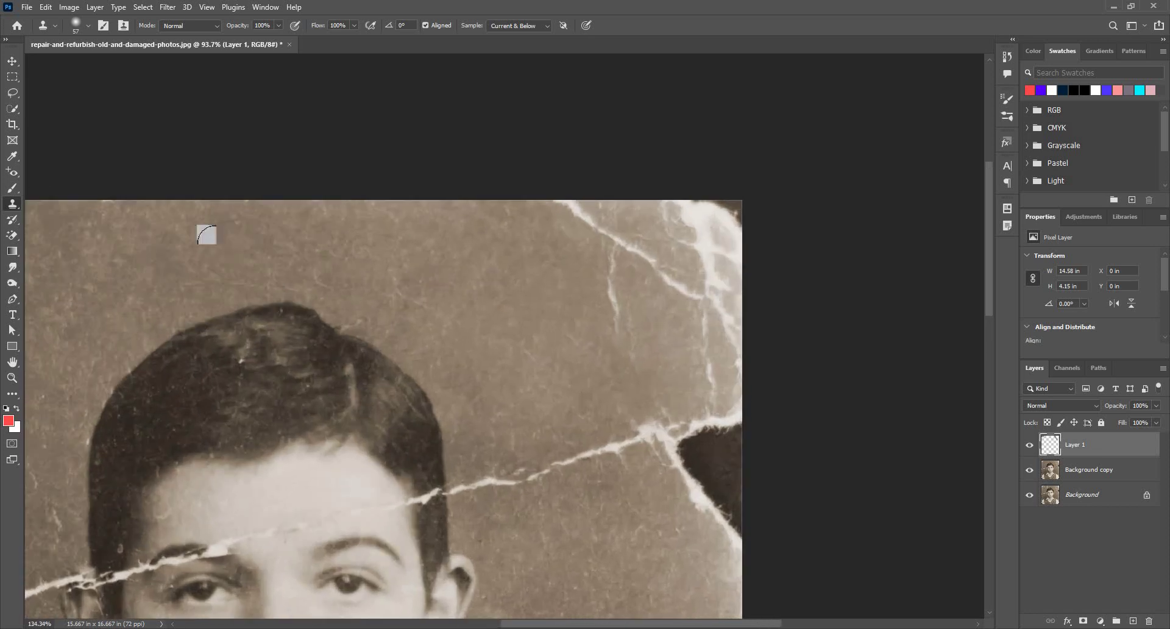
Erase part of the cloned strokes covering the diagonal crack on Layer 1 using the Eraser tool at size 62.
click(20, 235)
right_click(18, 235)
click(54, 237)
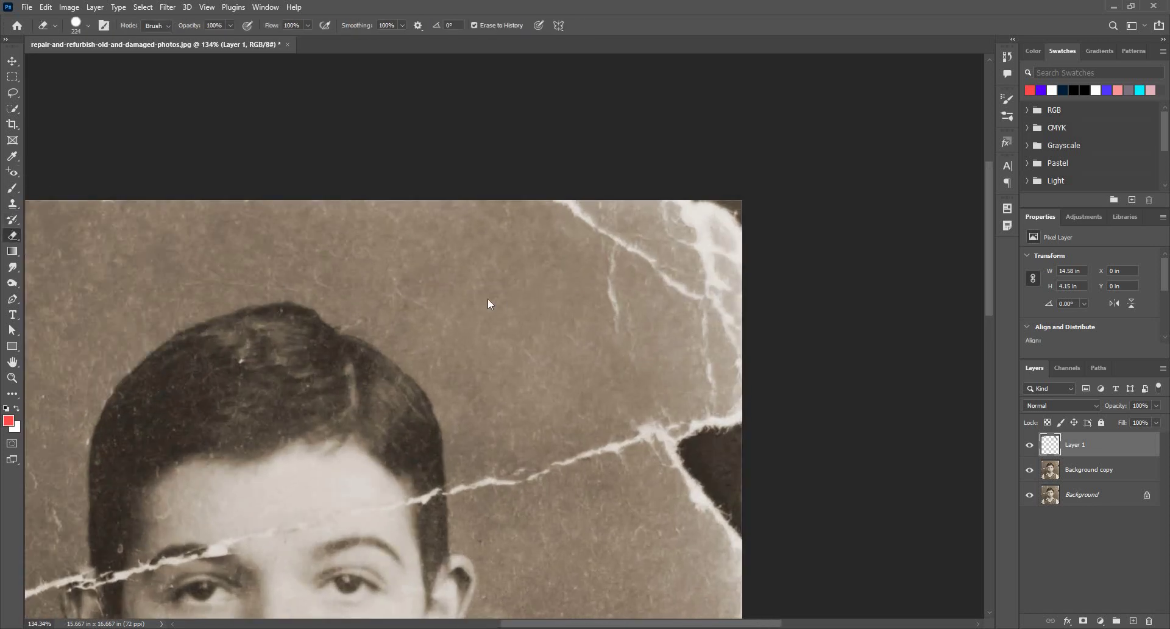
mouse_move(592, 287)
mouse_down()
mouse_move(540, 299)
mouse_move(572, 158)
mouse_move(647, 211)
mouse_move(654, 328)
mouse_move(632, 356)
mouse_up()
mouse_move(536, 238)
mouse_down()
mouse_move(604, 350)
mouse_move(607, 384)
mouse_up()
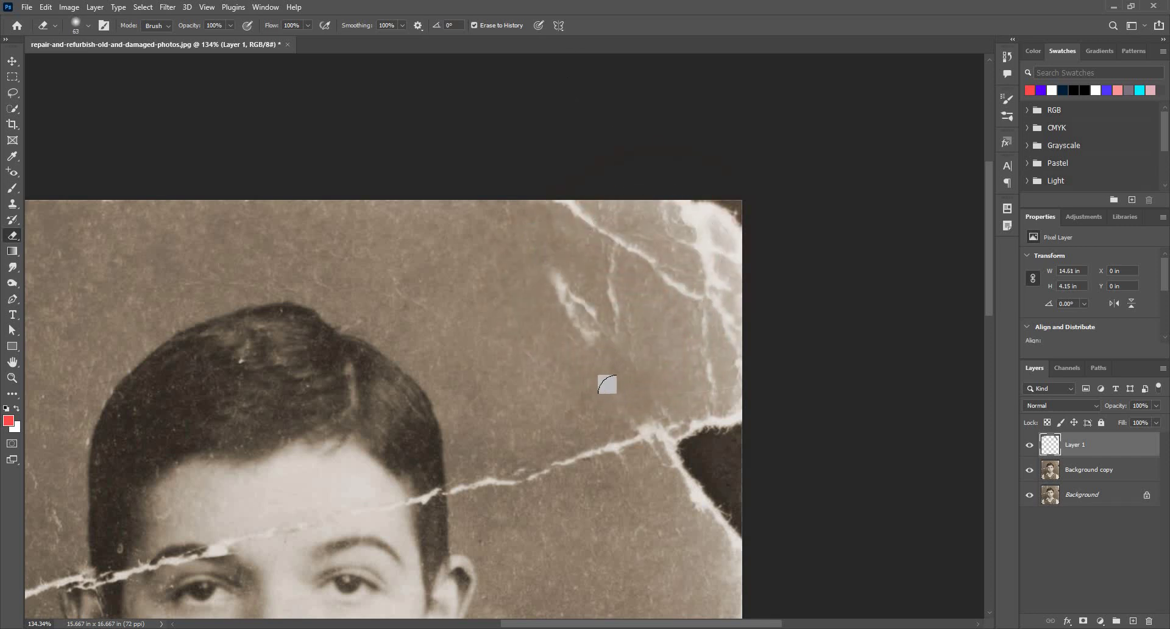
Clone background with a size 34 Clone Stamp over the re-exposed diagonal crack and the thin crack beside it.
key(s)
drag(547, 327, 532, 266)
mouse_move(587, 337)
mouse_down()
mouse_move(576, 288)
mouse_move(592, 332)
mouse_up()
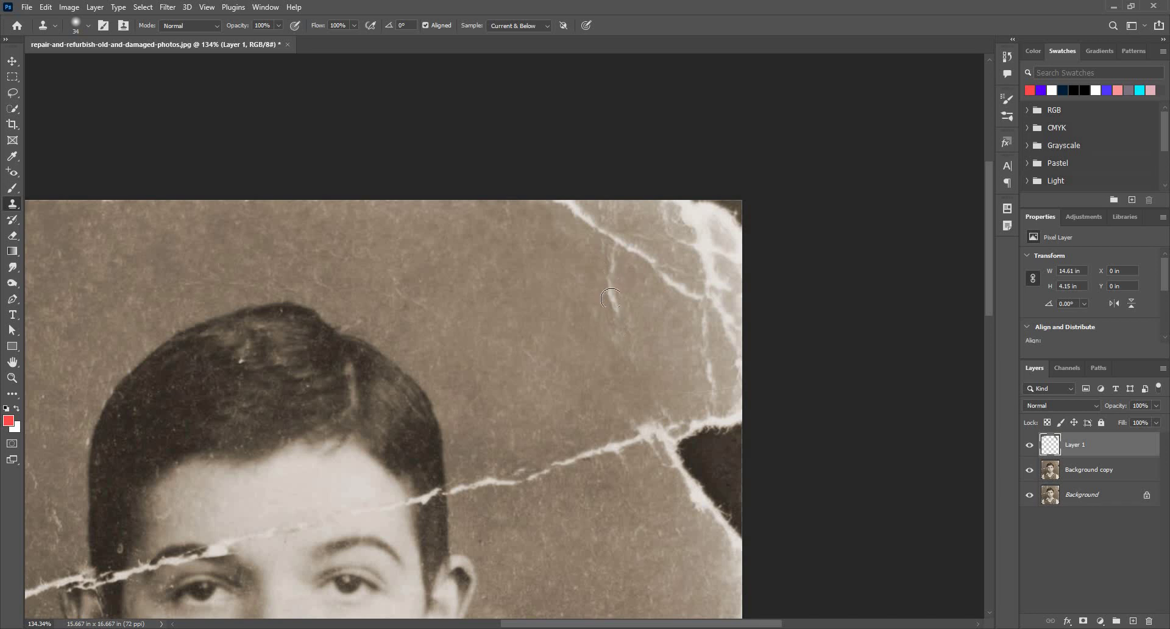
drag(612, 281, 617, 261)
Sample clean background and clone it over the diagonal crack running from the top edge toward the right, using brush size 37.
alt+click(539, 253)
drag(571, 193, 566, 194)
mouse_move(599, 229)
mouse_down()
mouse_move(692, 297)
mouse_move(675, 314)
mouse_up()
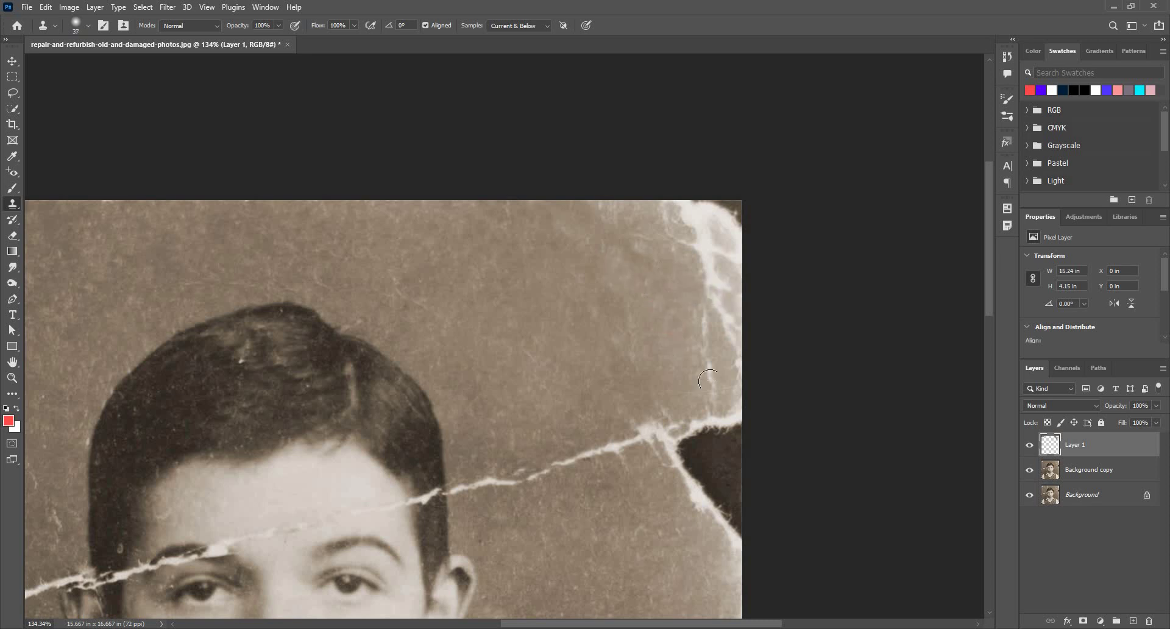
Clone background over the thin vertical crack near the right edge, undoing the first stroke and repeating it from a fresh sample.
drag(710, 354, 703, 317)
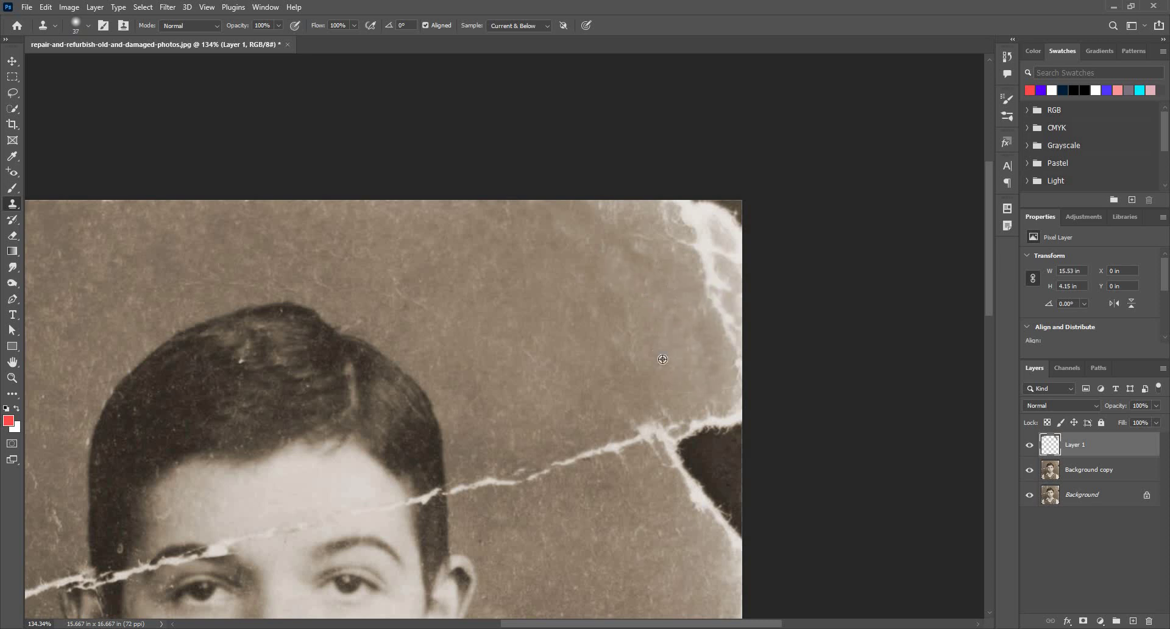
key(ctrl+z)
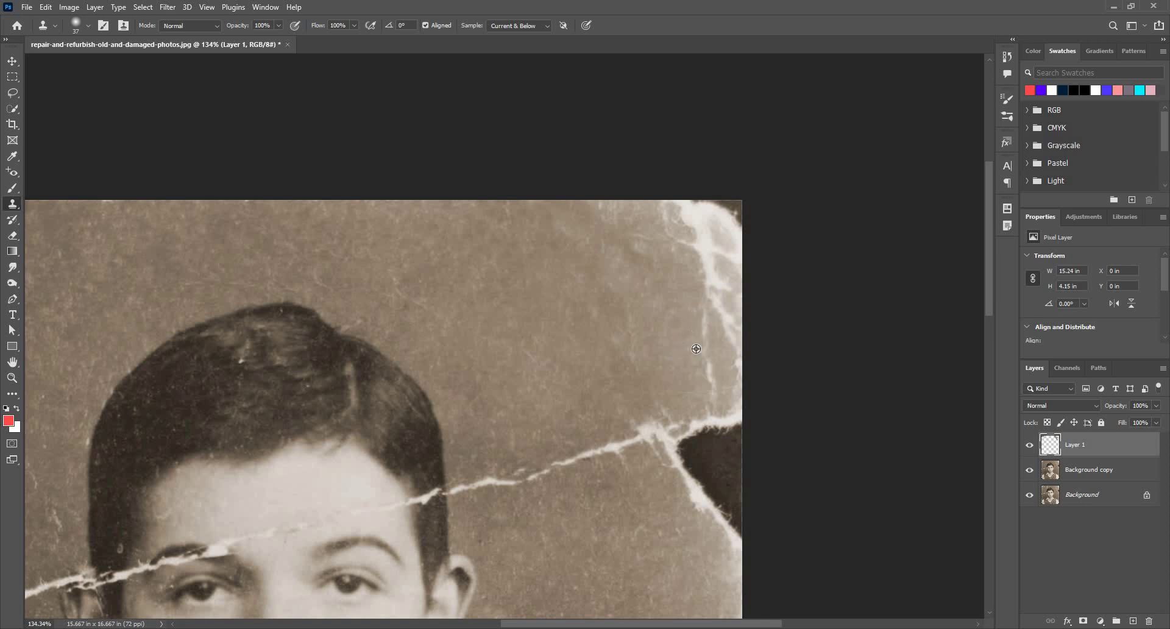
alt+click(682, 334)
drag(708, 369, 704, 383)
Enlarge the brush to 45 and clone background over the thick white crack below the photo's upper-right corner, replacing the first stroke.
alt+click(686, 339)
alt+right_click(669, 292)
mouse_move(714, 301)
mouse_down()
mouse_move(698, 317)
mouse_move(703, 280)
mouse_move(718, 341)
mouse_up()
key(ctrl+z)
mouse_move(714, 295)
mouse_down()
mouse_move(734, 373)
mouse_move(706, 379)
mouse_up()
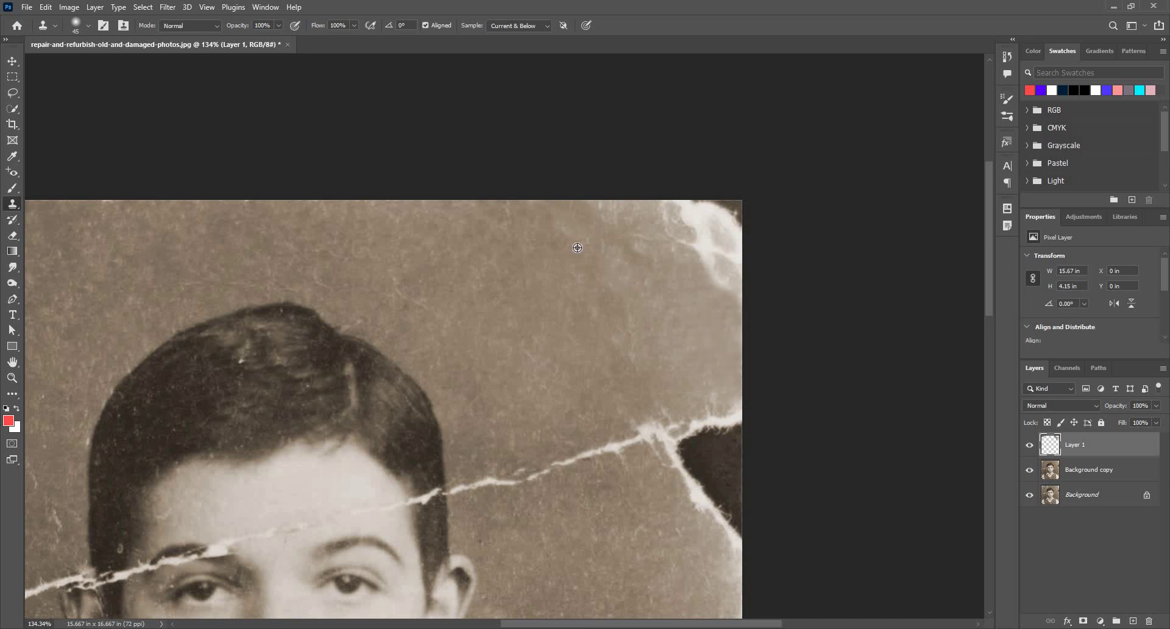
Enlarge the brush to 98, sample background lower down, and clone it over the dark hole and white tears at the right edge.
scroll(732, 590, down, 2)
scroll(612, 493, down, 3)
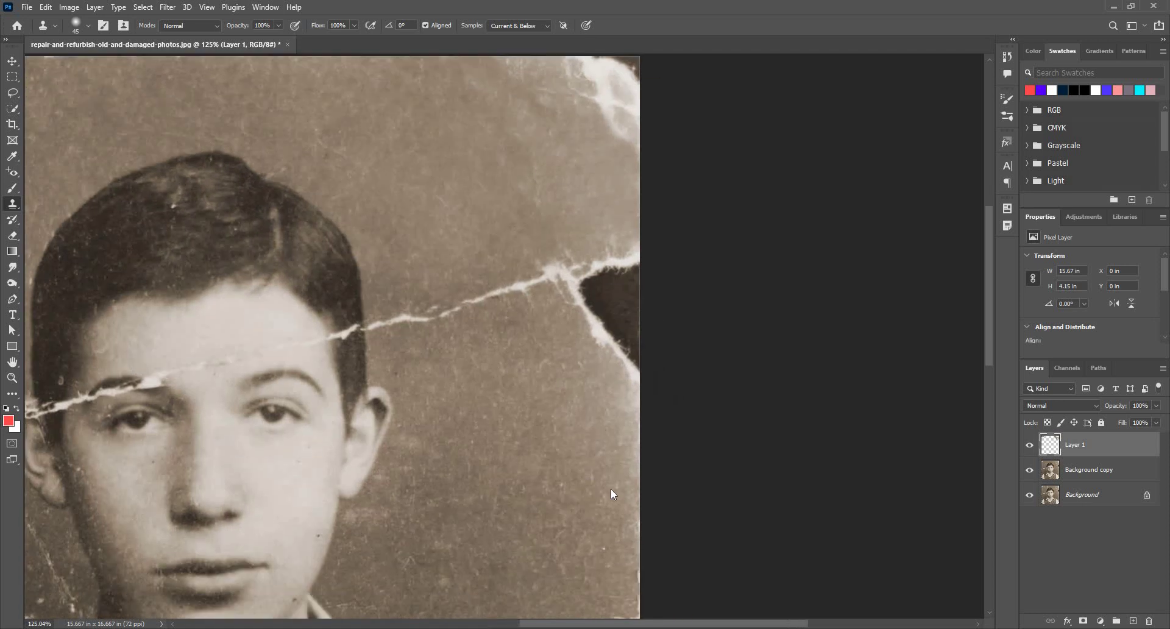
drag(589, 477, 609, 476)
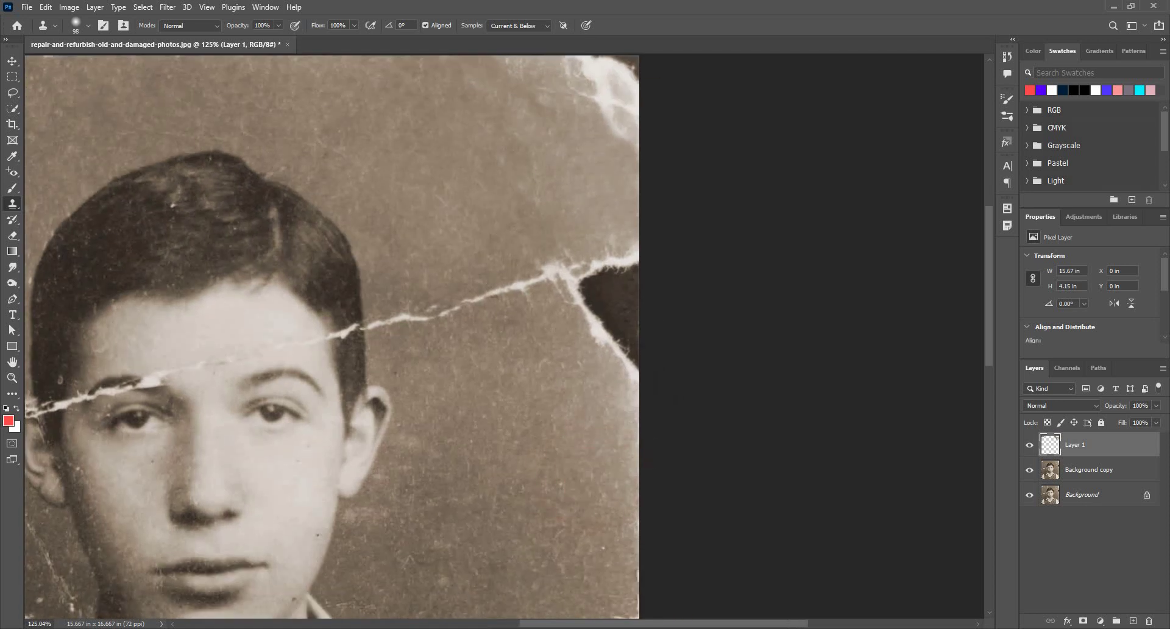
alt+click(605, 415)
click(596, 275)
click(599, 308)
click(550, 276)
click(615, 263)
click(623, 289)
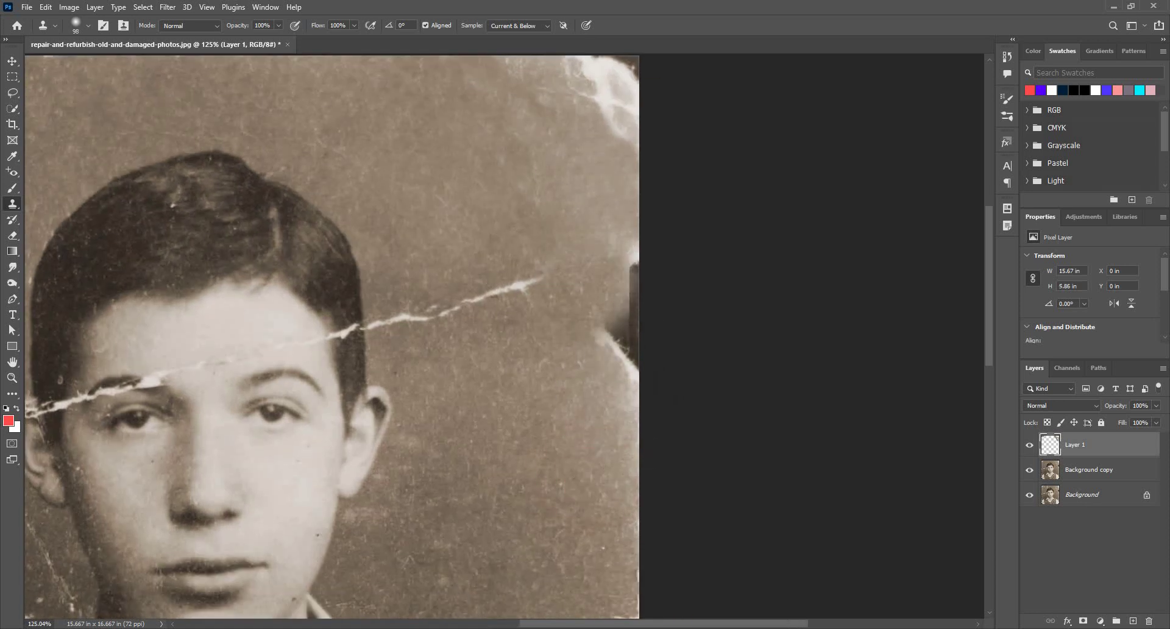
Clone away the remaining dark patch and white tear along the photo's right edge and even out the repaired area.
mouse_move(616, 283)
mouse_down()
mouse_move(613, 365)
mouse_move(583, 410)
mouse_up()
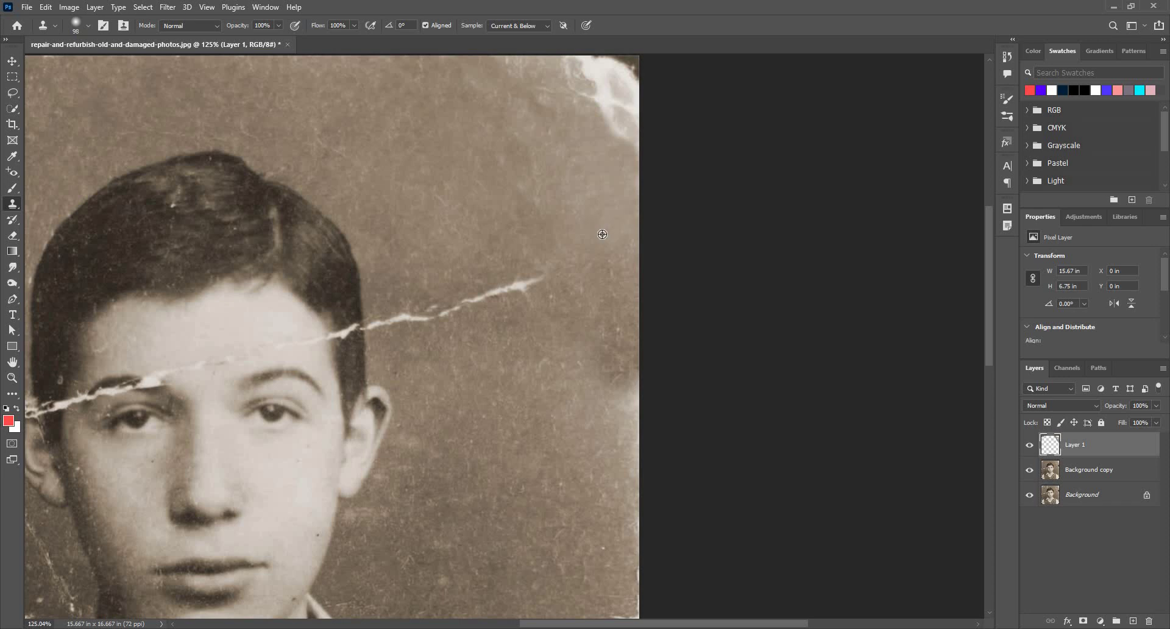
click(609, 319)
click(619, 354)
click(623, 306)
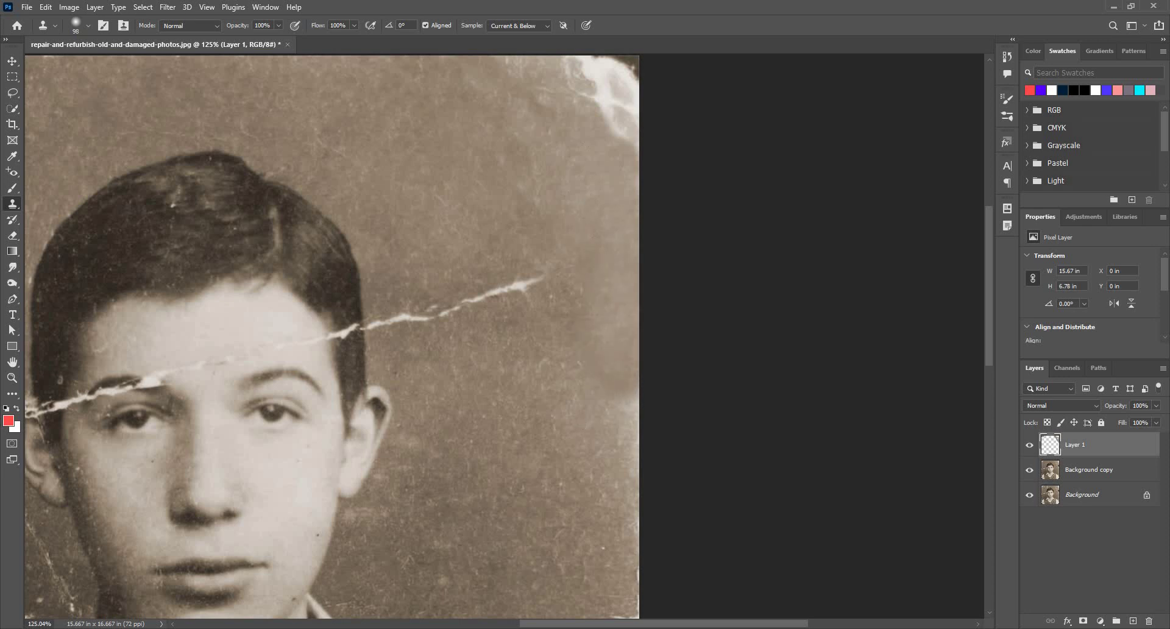
drag(628, 408, 613, 366)
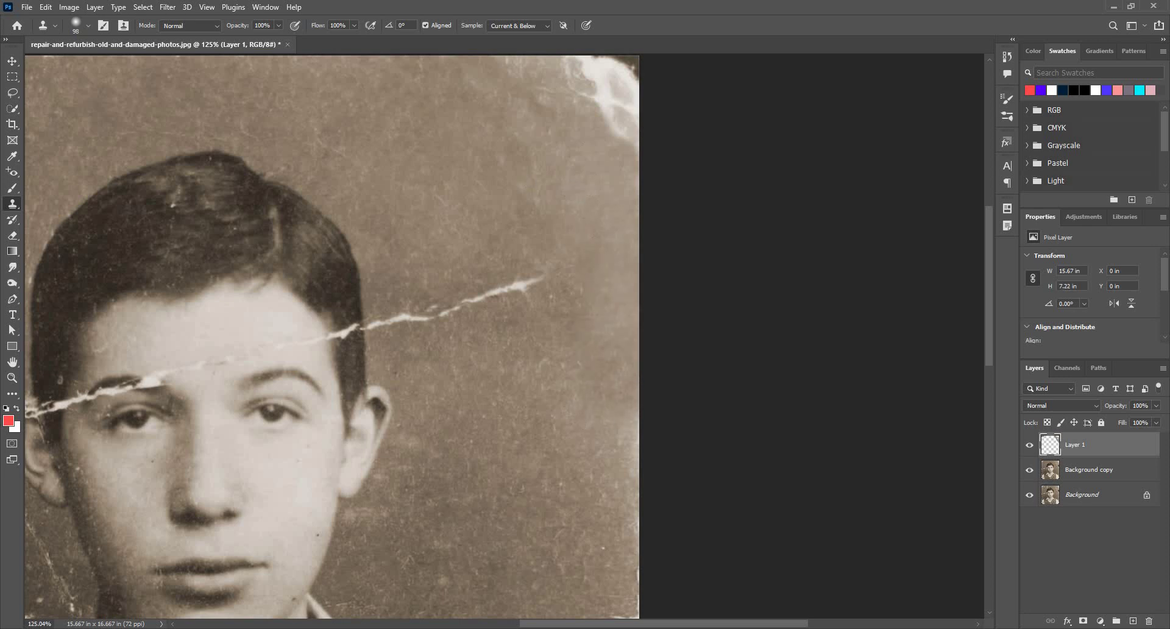
Set the brush size to 101 and clone background over the white tears in the photo's upper-right corner.
scroll(617, 347, up, 3)
alt+right_click(609, 357)
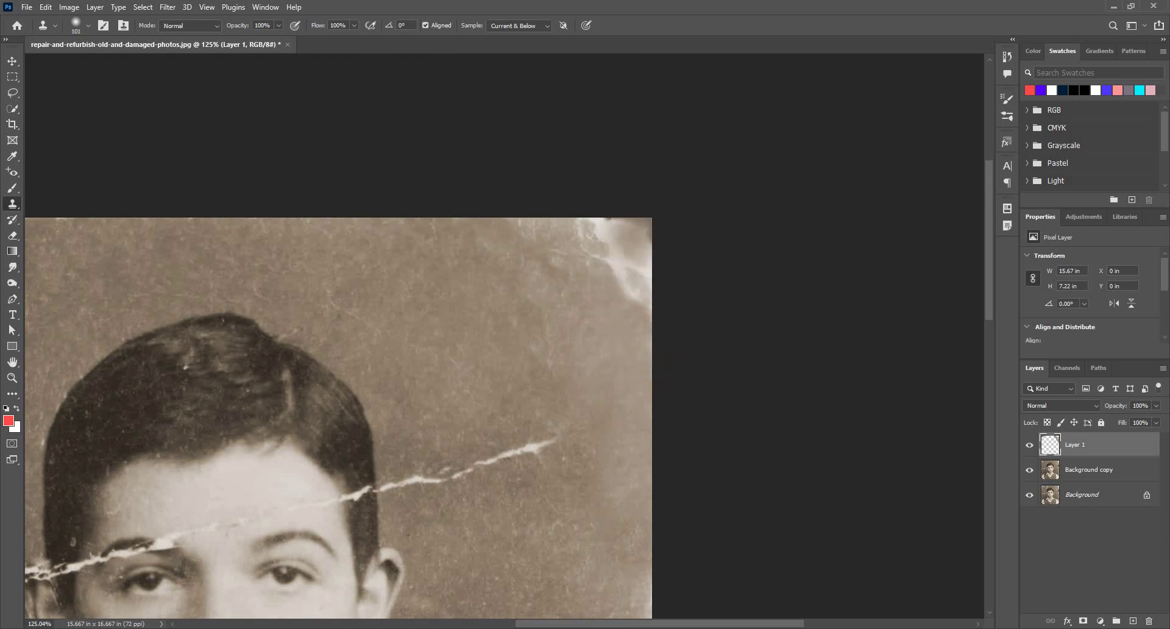
mouse_move(628, 250)
mouse_down()
mouse_move(622, 280)
mouse_move(603, 238)
mouse_move(579, 235)
mouse_up()
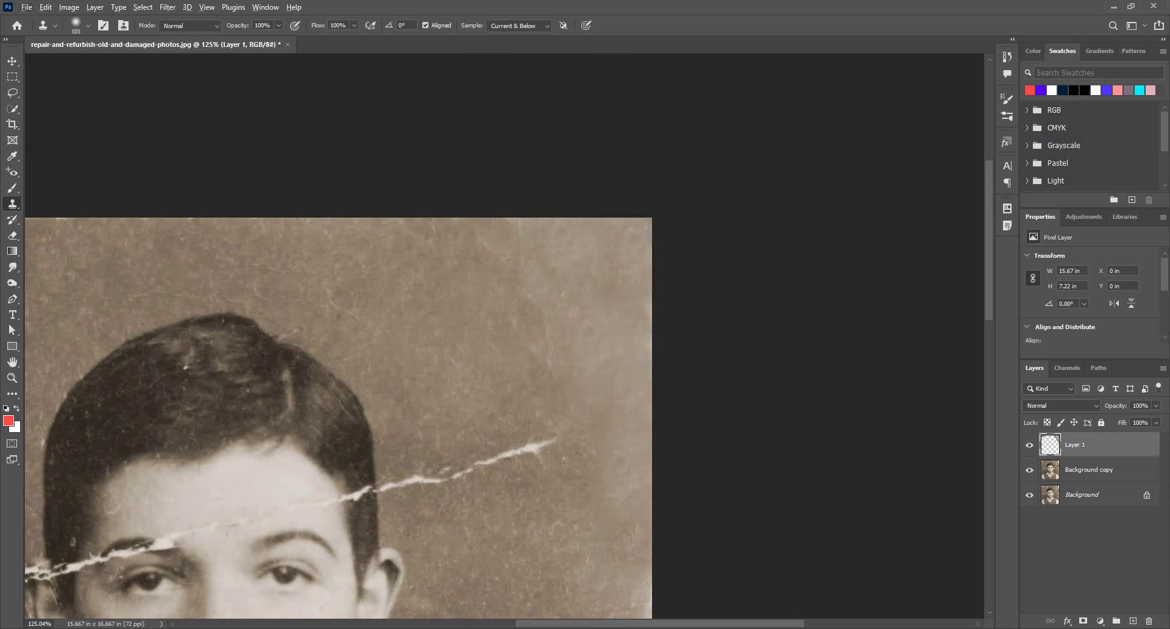
Reduce the brush to 23 and clone background over the crack extending right from the hair, including its leftover light marks.
drag(429, 473, 474, 253)
scroll(474, 228, up, 5)
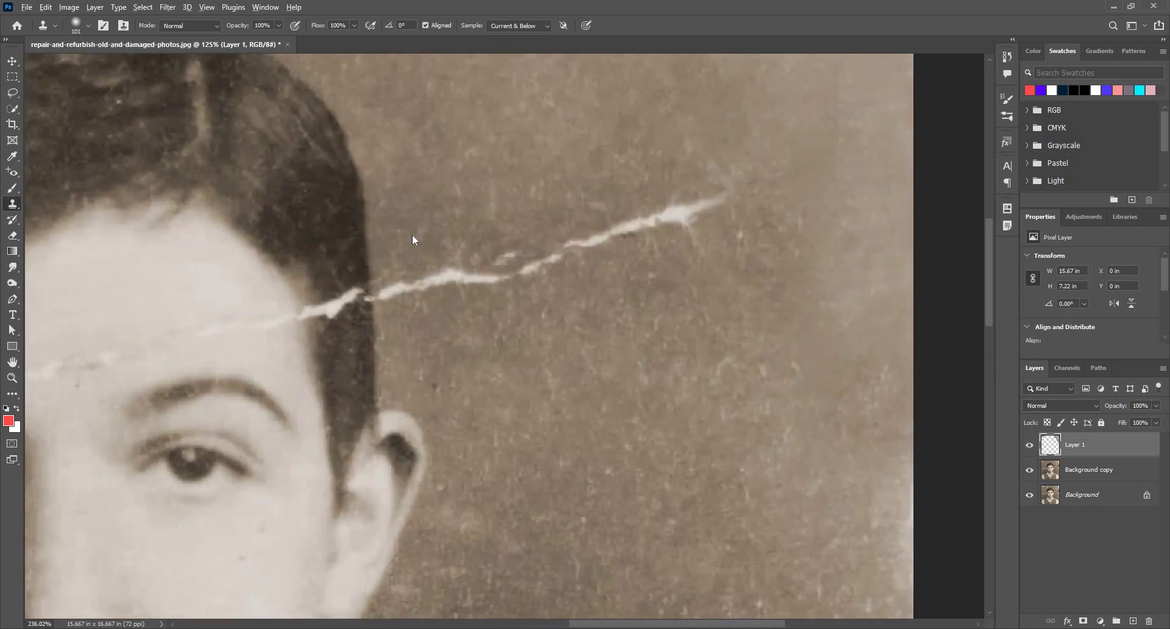
alt+right_click(475, 228)
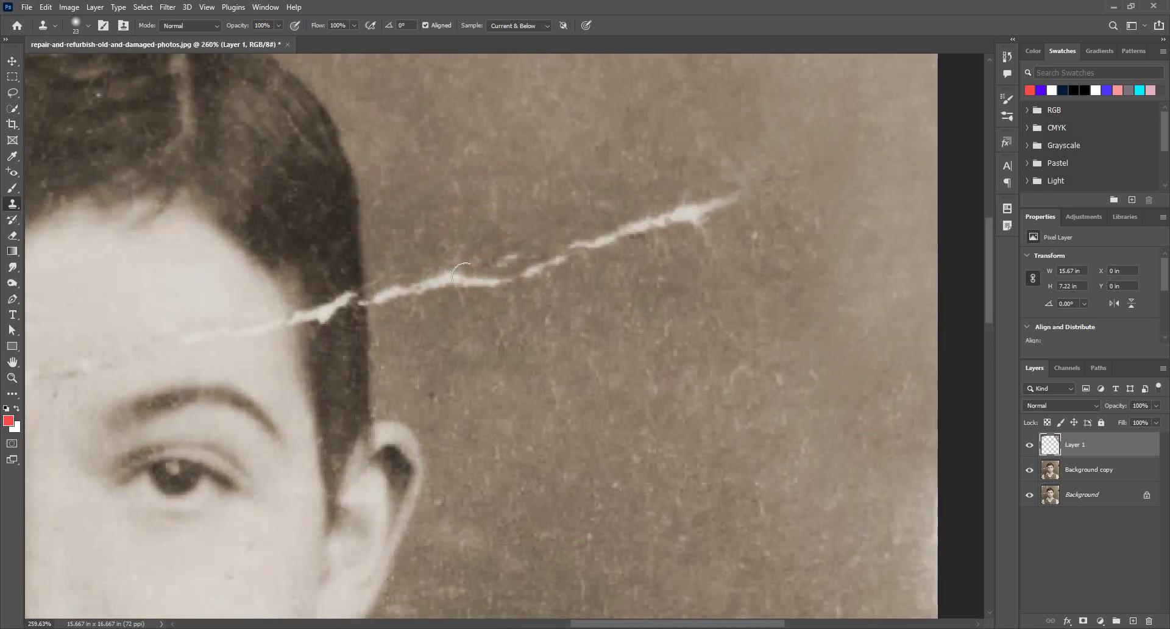
mouse_move(402, 291)
mouse_down()
mouse_move(689, 216)
mouse_move(716, 182)
mouse_up()
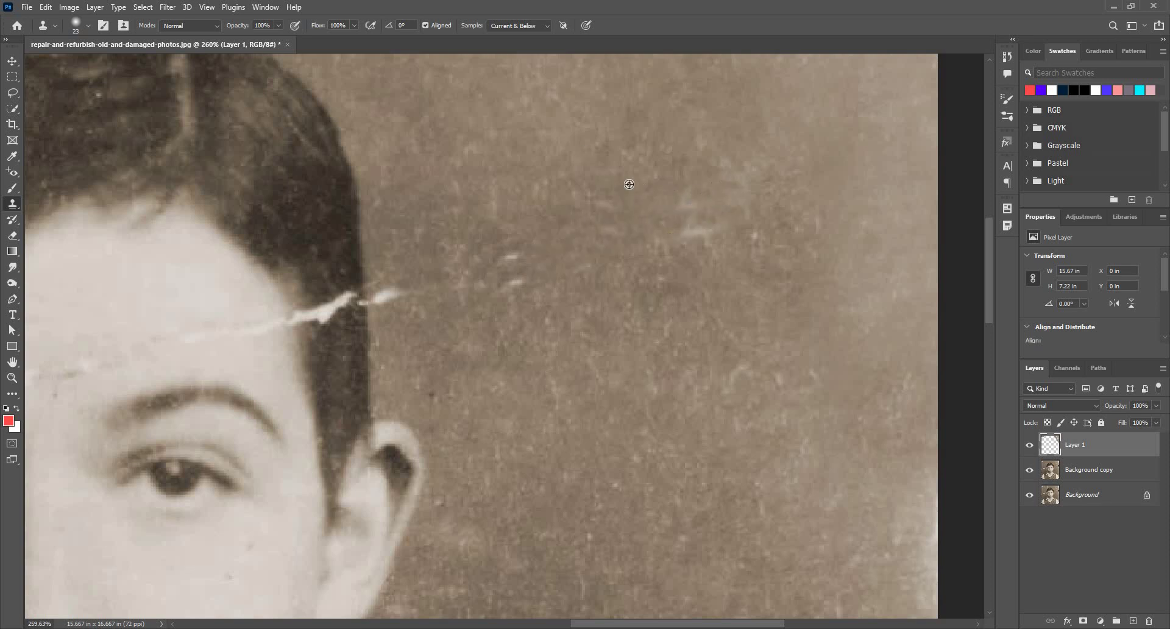
click(692, 206)
click(701, 232)
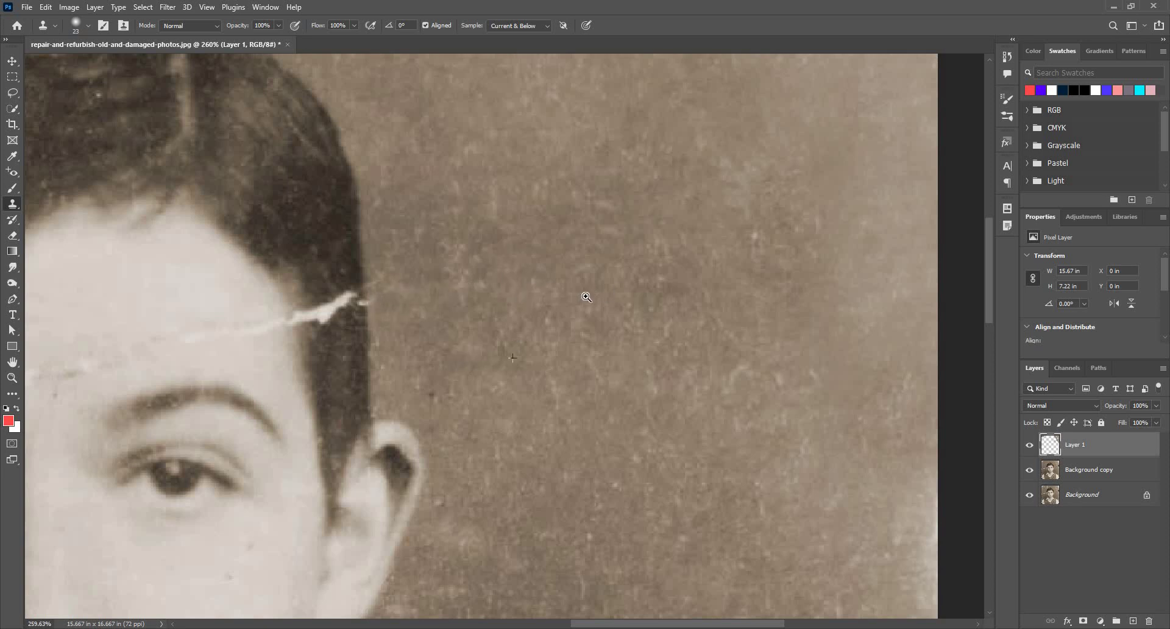
Clone sampled background over the white tears along the right edge above the shoulder, using brush size 24.
drag(612, 299, 444, 207)
drag(578, 515, 562, 327)
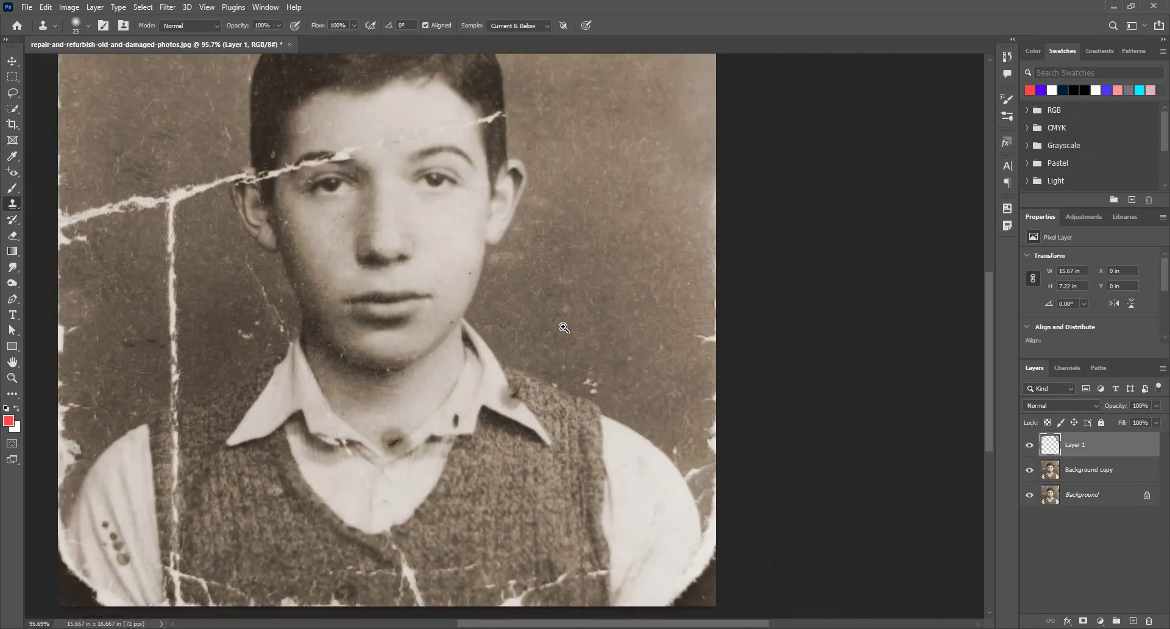
drag(717, 328, 608, 341)
scroll(609, 341, up, 8)
alt+right_click(614, 274)
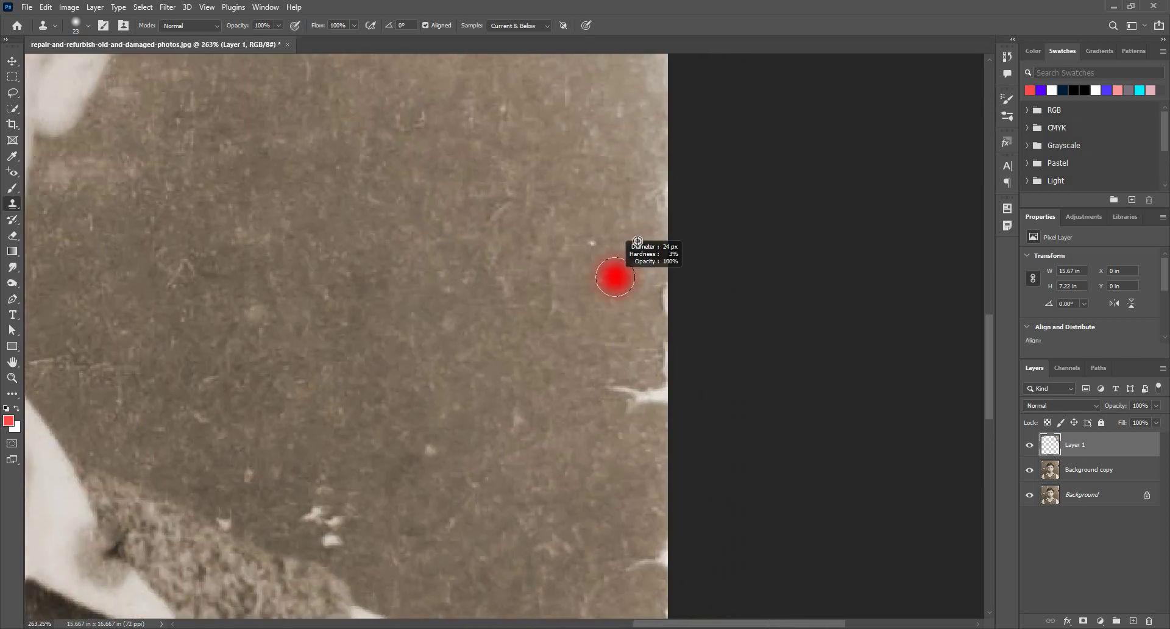
alt+click(606, 313)
click(668, 296)
alt+click(622, 313)
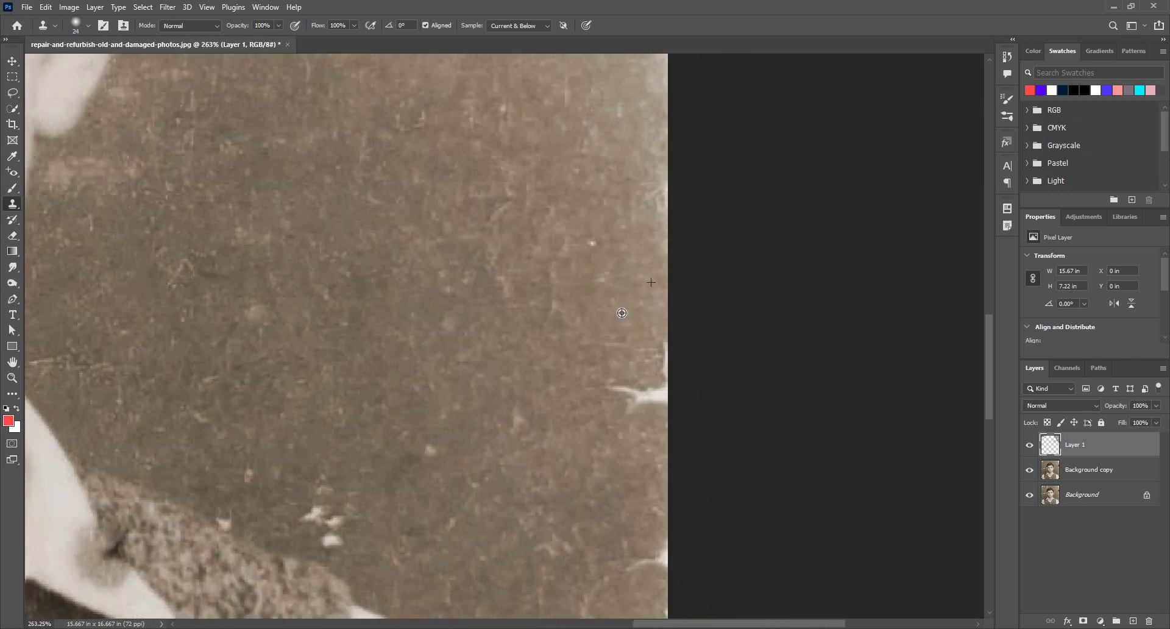
mouse_move(668, 360)
mouse_down()
mouse_move(653, 381)
mouse_move(628, 387)
mouse_up()
alt+click(588, 201)
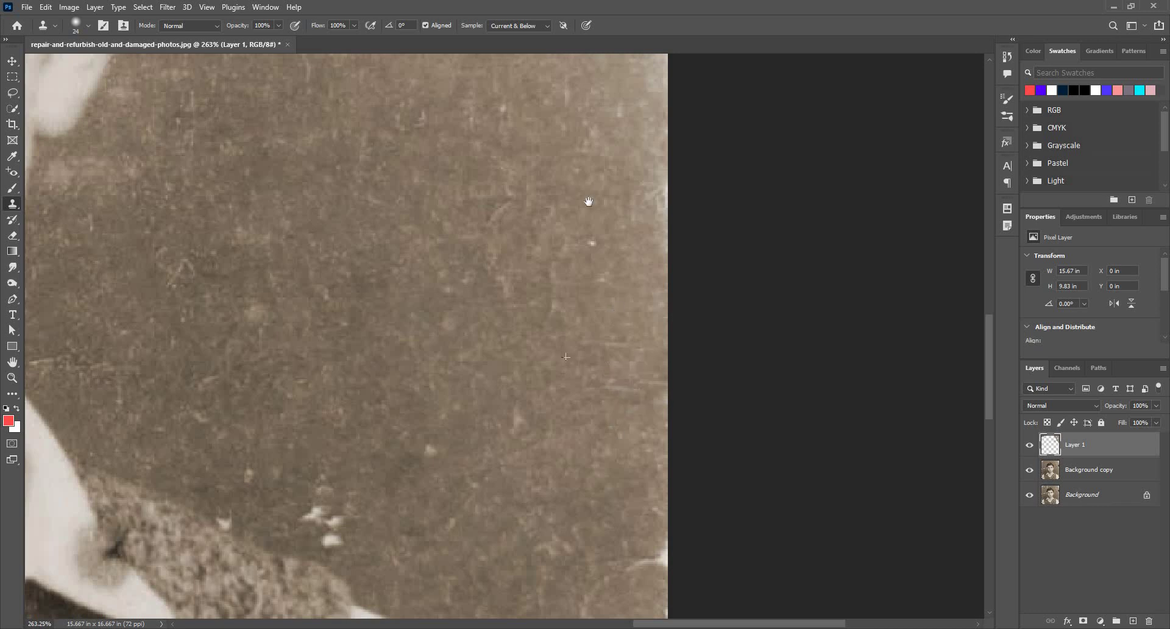
mouse_move(659, 551)
mouse_down()
mouse_move(629, 315)
mouse_move(596, 336)
mouse_up()
click(635, 318)
Clone background over the light specks just above the vest's right shoulder with a size 16 brush.
alt+click(547, 316)
mouse_move(443, 263)
mouse_down()
mouse_move(553, 260)
mouse_move(392, 274)
mouse_move(418, 271)
mouse_move(408, 306)
mouse_up()
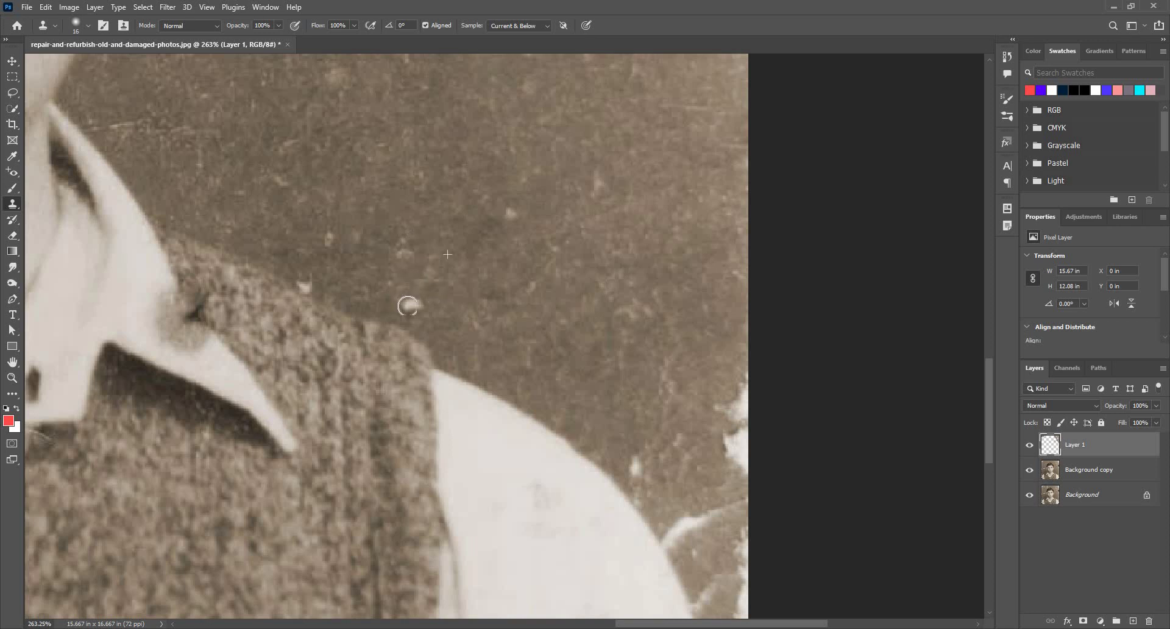
drag(528, 237, 514, 239)
Clone background over the white tears and crack between the white sleeve and the photo's right edge.
mouse_move(728, 374)
mouse_down()
mouse_move(608, 266)
mouse_move(621, 283)
mouse_move(622, 359)
mouse_up()
scroll(528, 150, down, 5)
scroll(553, 206, right, 2)
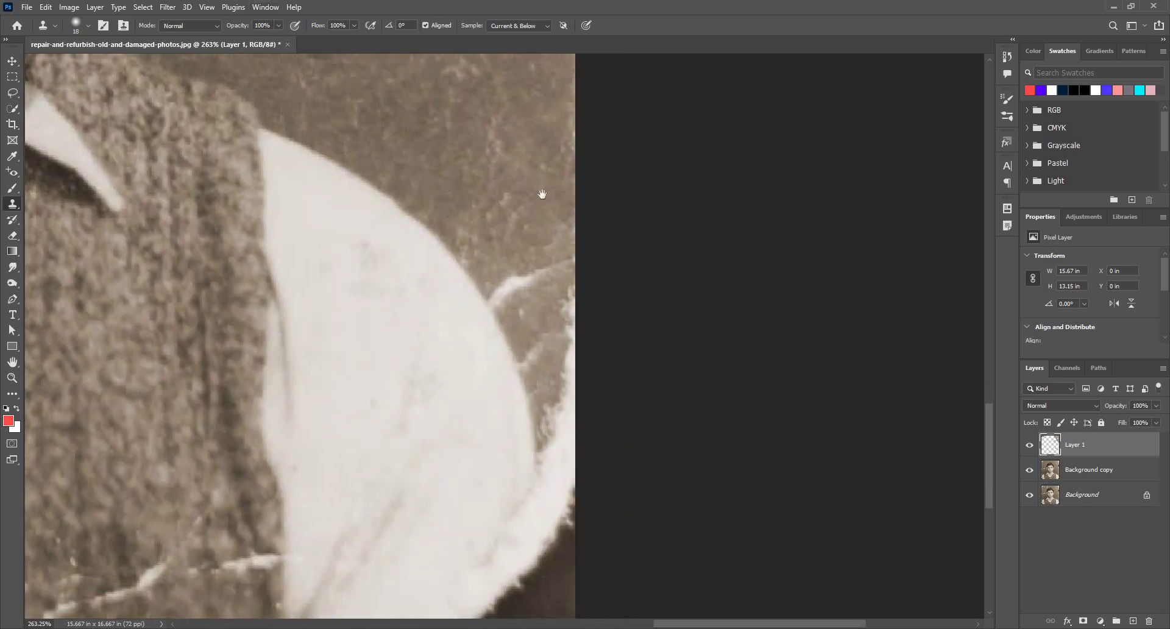
scroll(452, 262, down, 1)
scroll(452, 262, right, 2)
alt+click(429, 212)
mouse_move(454, 256)
mouse_down()
mouse_move(464, 244)
mouse_move(445, 254)
mouse_move(487, 253)
mouse_move(512, 306)
mouse_move(481, 312)
mouse_move(508, 331)
mouse_move(510, 363)
mouse_up()
Lower the Clone Stamp opacity to 52% and clone background over the tear beside the lower sleeve, using brush size 24.
alt+click(492, 208)
alt+right_click(489, 207)
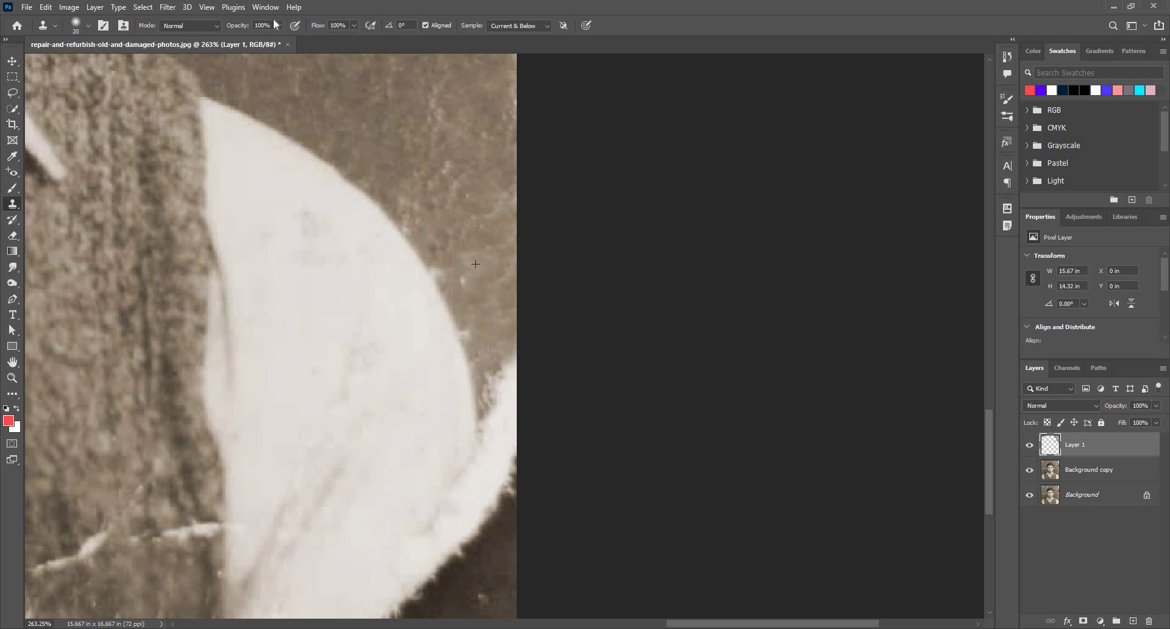
click(253, 39)
alt+right_click(500, 342)
mouse_move(511, 364)
mouse_down()
mouse_move(516, 387)
mouse_move(494, 405)
mouse_move(498, 388)
mouse_move(503, 421)
mouse_move(521, 437)
mouse_move(520, 393)
mouse_move(537, 467)
mouse_up()
drag(517, 332, 439, 330)
Clone dark hair over the white crack crossing the hair above the right ear, using brush size 24 at 52% opacity.
scroll(439, 329, down, 3)
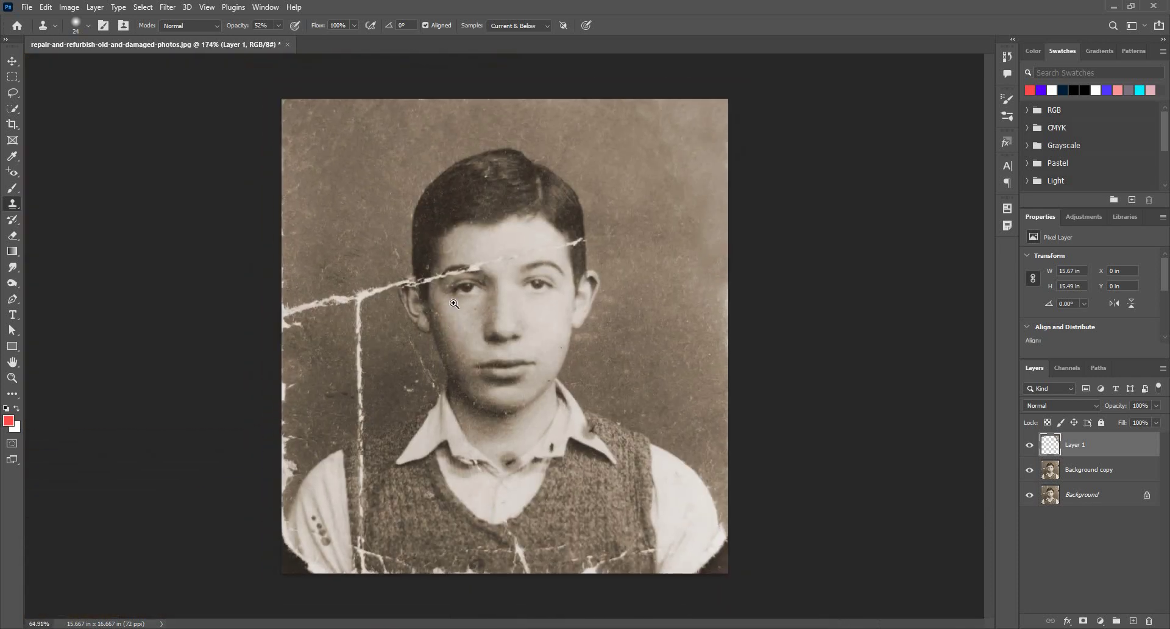
scroll(529, 336, up, 3)
scroll(531, 114, down, 2)
scroll(530, 115, up, 4)
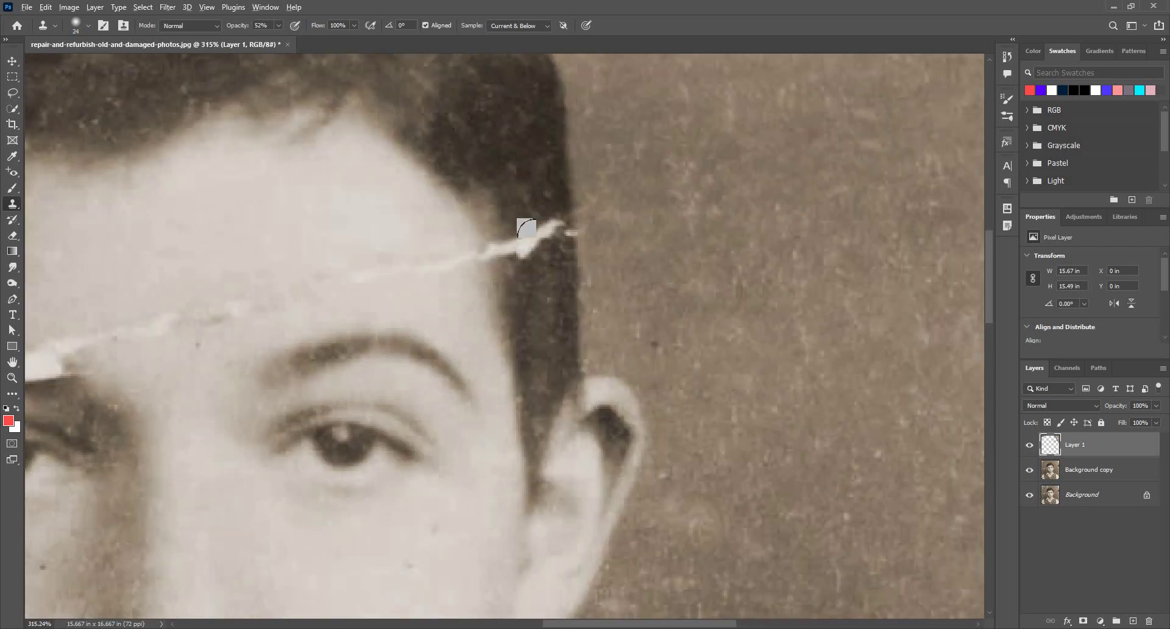
mouse_move(527, 228)
mouse_down()
mouse_move(536, 240)
mouse_move(530, 230)
mouse_move(542, 227)
mouse_move(544, 245)
mouse_up()
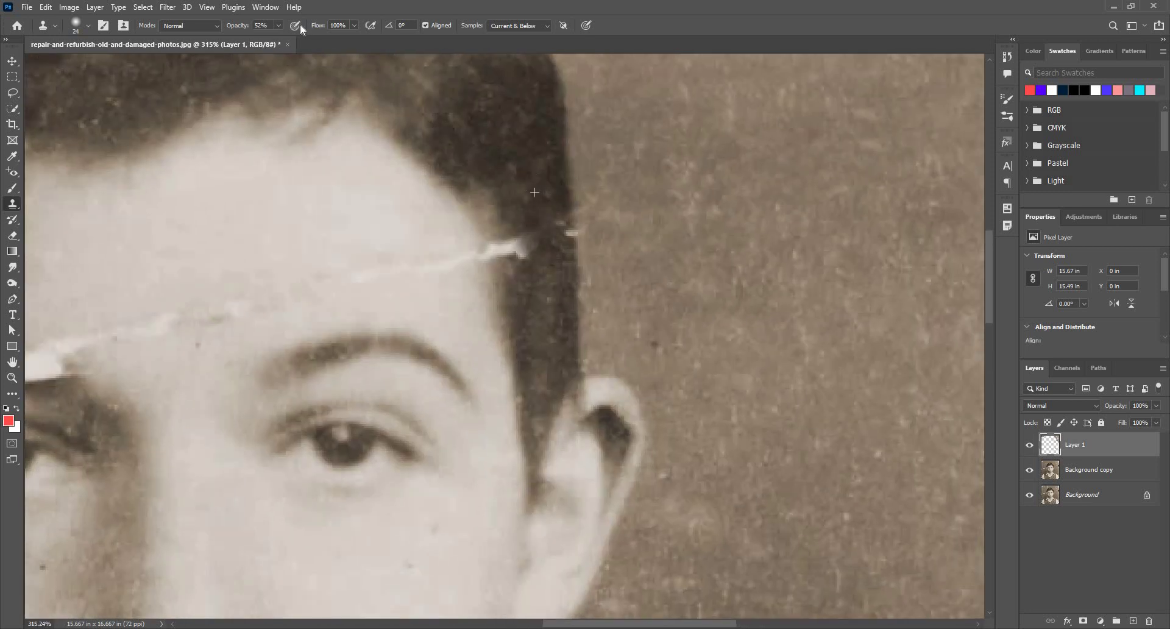
Raise the Clone Stamp opacity to 100% and clone over the white crack at the right temple's hairline, using brush size 25.
drag(279, 26, 502, 4)
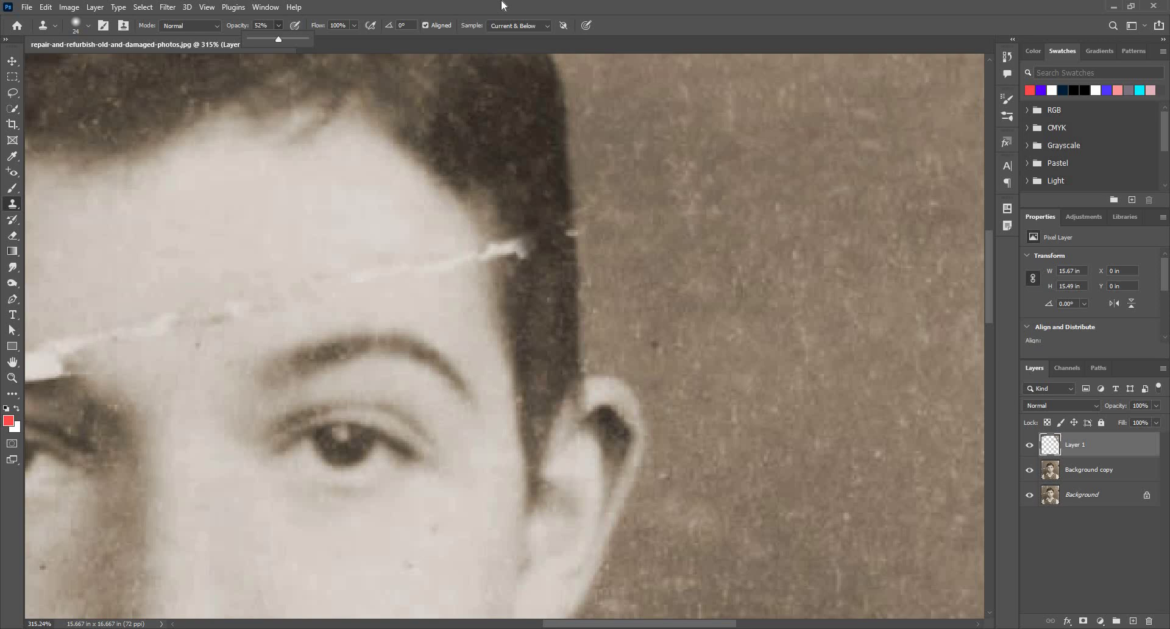
alt+click(501, 159)
mouse_move(506, 232)
mouse_down()
mouse_move(488, 140)
mouse_move(517, 228)
mouse_move(495, 319)
mouse_move(499, 244)
mouse_up()
key(ctrl+z)
alt+click(535, 184)
alt+click(498, 307)
alt+click(515, 266)
click(503, 228)
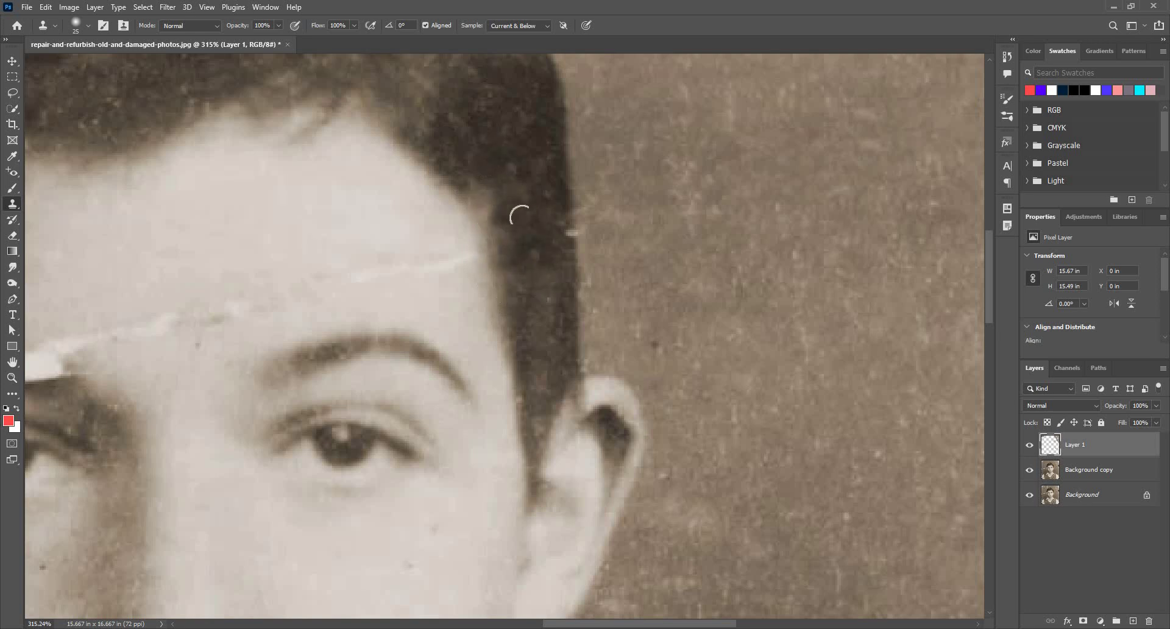
Clone clean forehead skin over the thin light crack between the right eyebrow and the hairline with a smaller brush.
scroll(518, 215, down, 3)
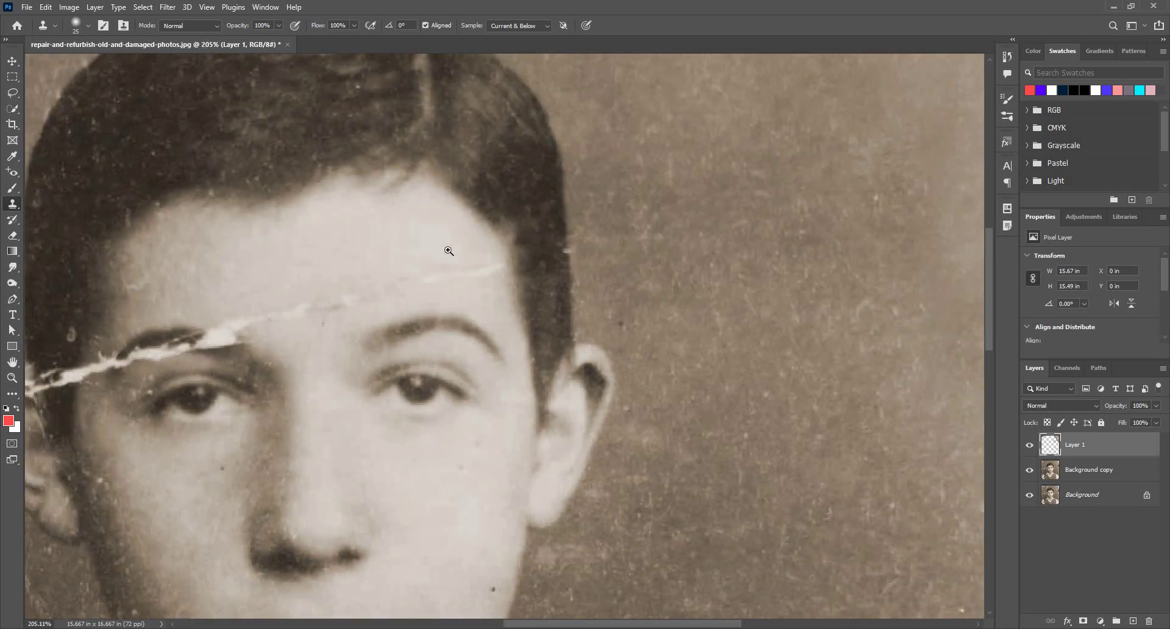
mouse_move(428, 237)
mouse_down()
mouse_move(538, 196)
mouse_move(554, 199)
mouse_move(546, 212)
mouse_move(587, 221)
mouse_up()
mouse_move(552, 211)
mouse_down()
mouse_move(571, 199)
mouse_move(638, 232)
mouse_move(614, 233)
mouse_up()
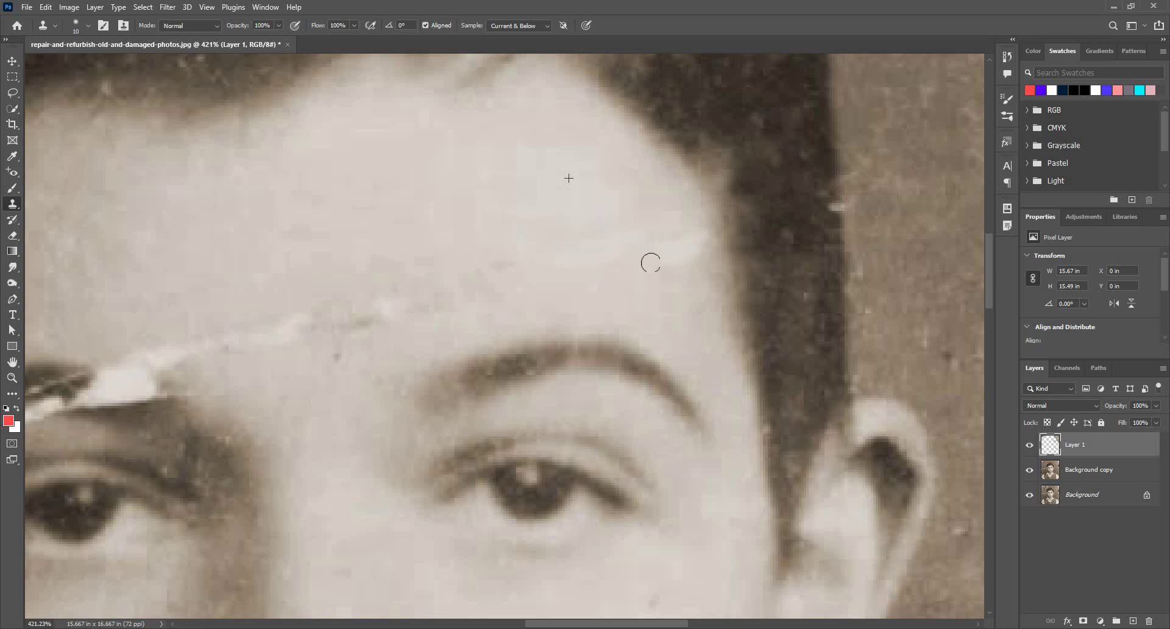
alt+click(658, 197)
drag(689, 254, 675, 255)
drag(640, 200, 646, 201)
drag(669, 238, 639, 242)
alt+click(606, 214)
Clone forehead skin over the crack in the middle of the forehead, up to the left eyebrow's inner end, using brush size 25.
drag(646, 312, 656, 159)
scroll(656, 159, up, 5)
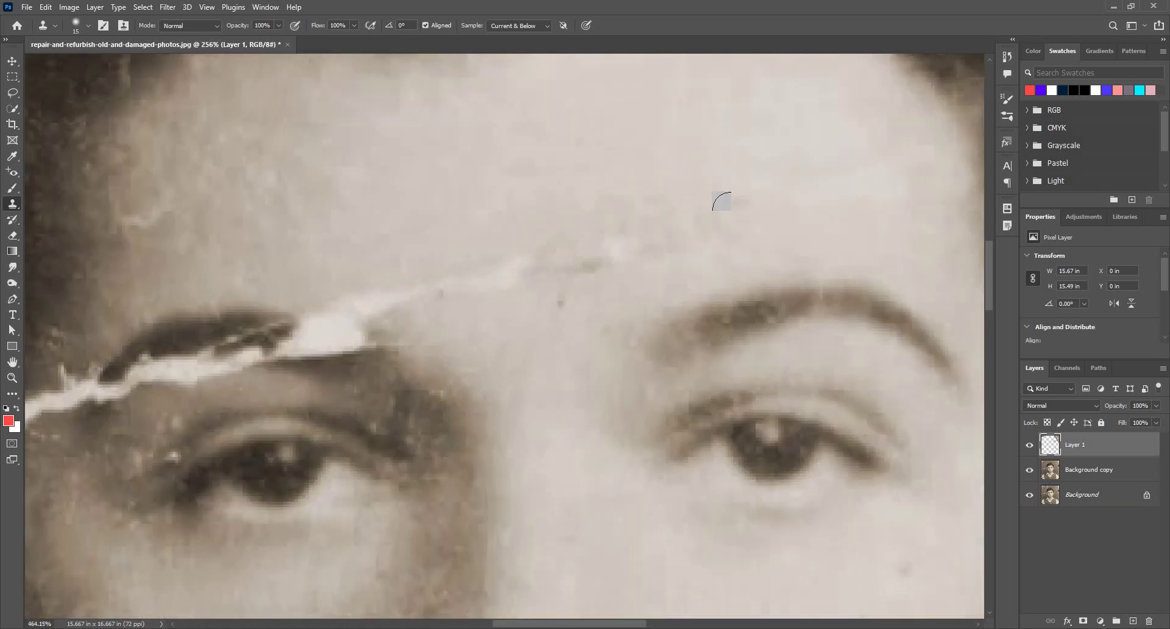
drag(562, 188, 576, 188)
drag(585, 265, 535, 267)
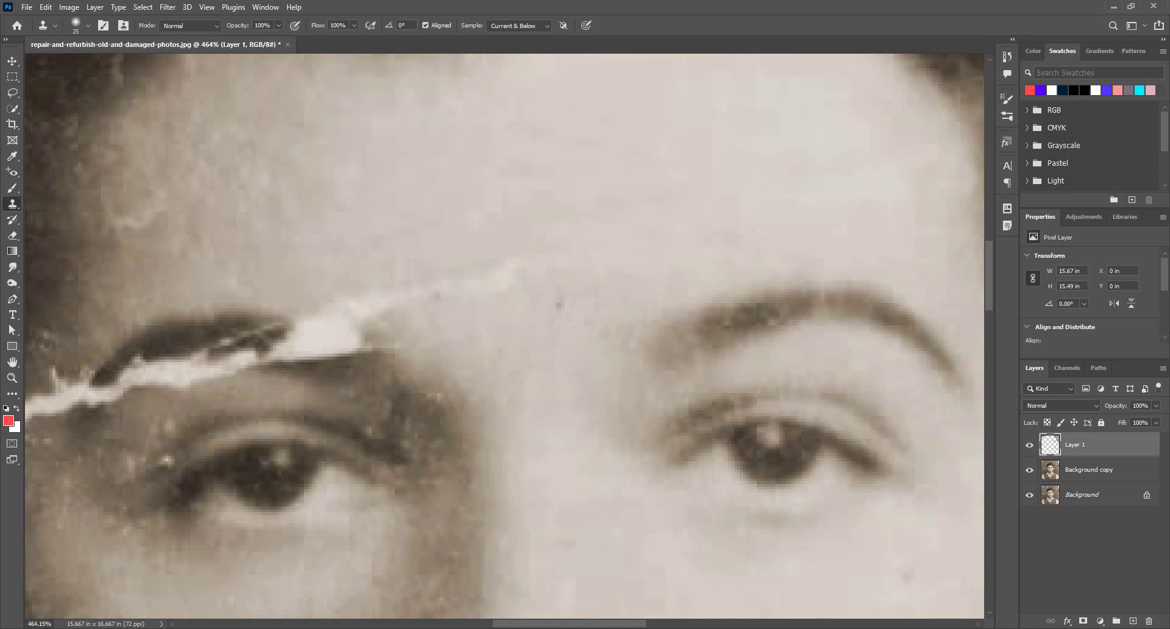
scroll(549, 243, down, 5)
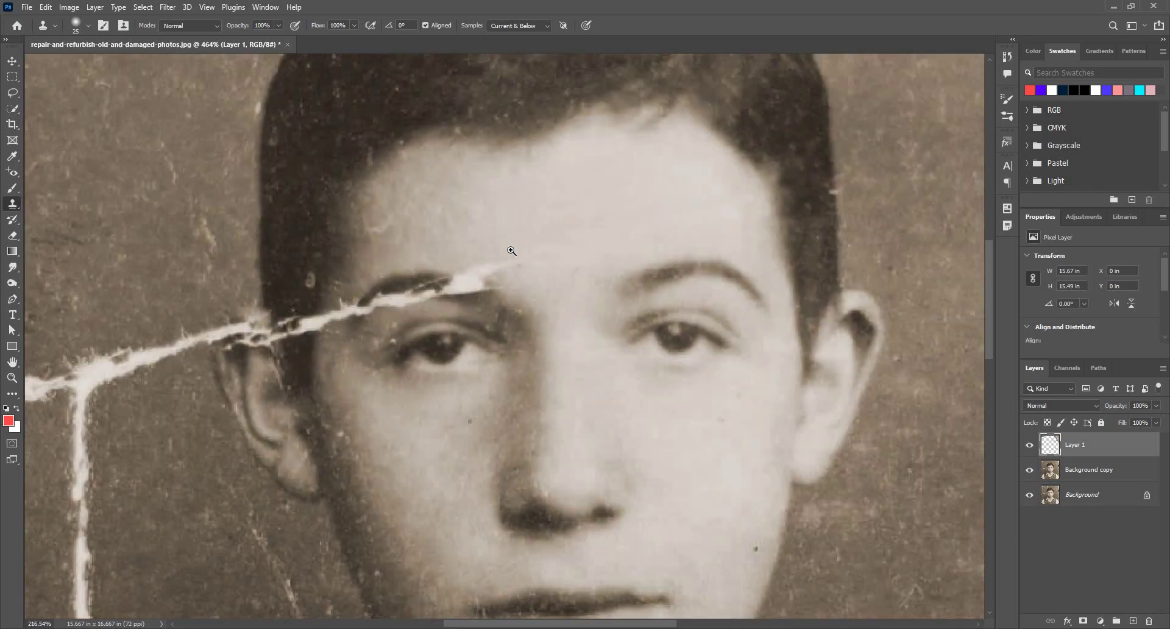
scroll(404, 253, up, 4)
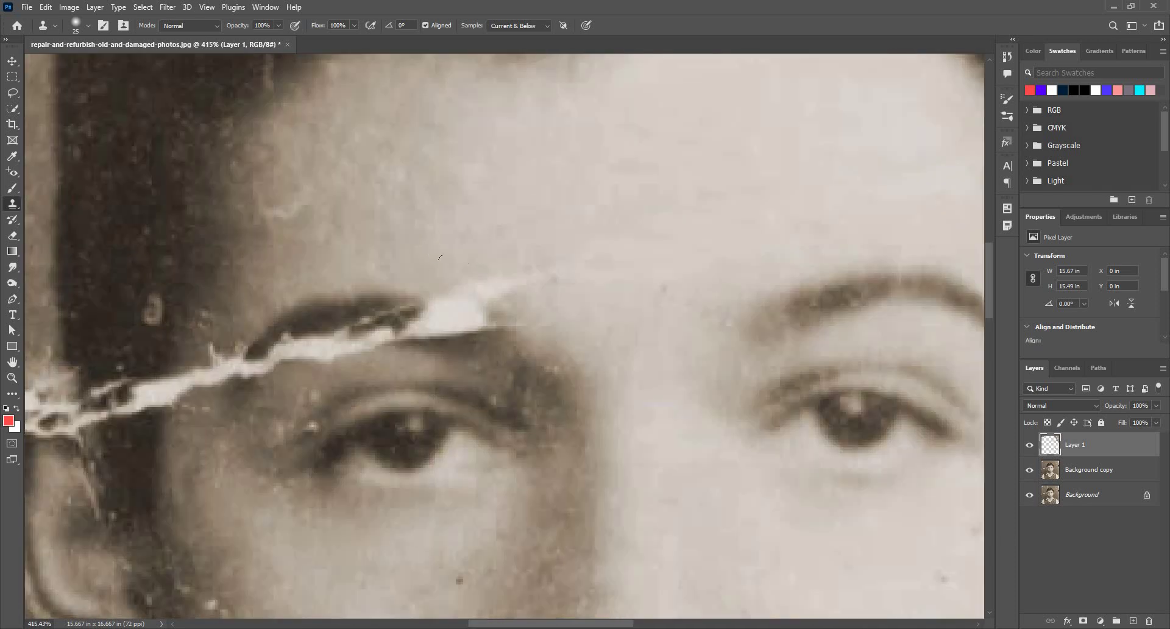
drag(439, 258, 487, 252)
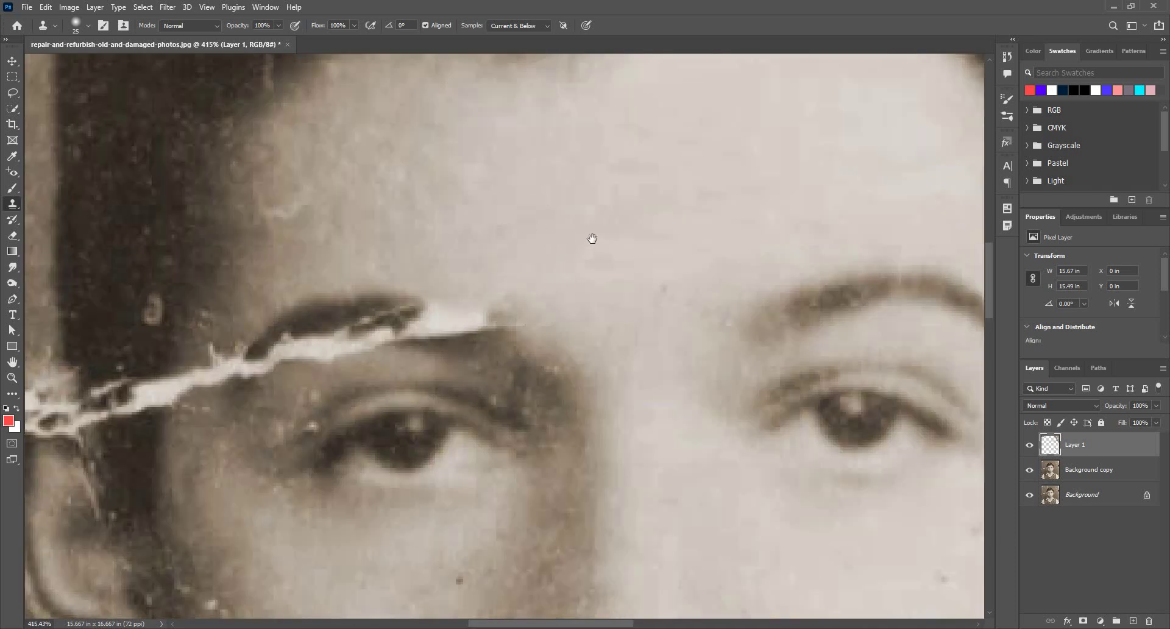
Clone dark hair over the white crack crossing the hair between the left ear and the temple.
scroll(559, 232, down, 2)
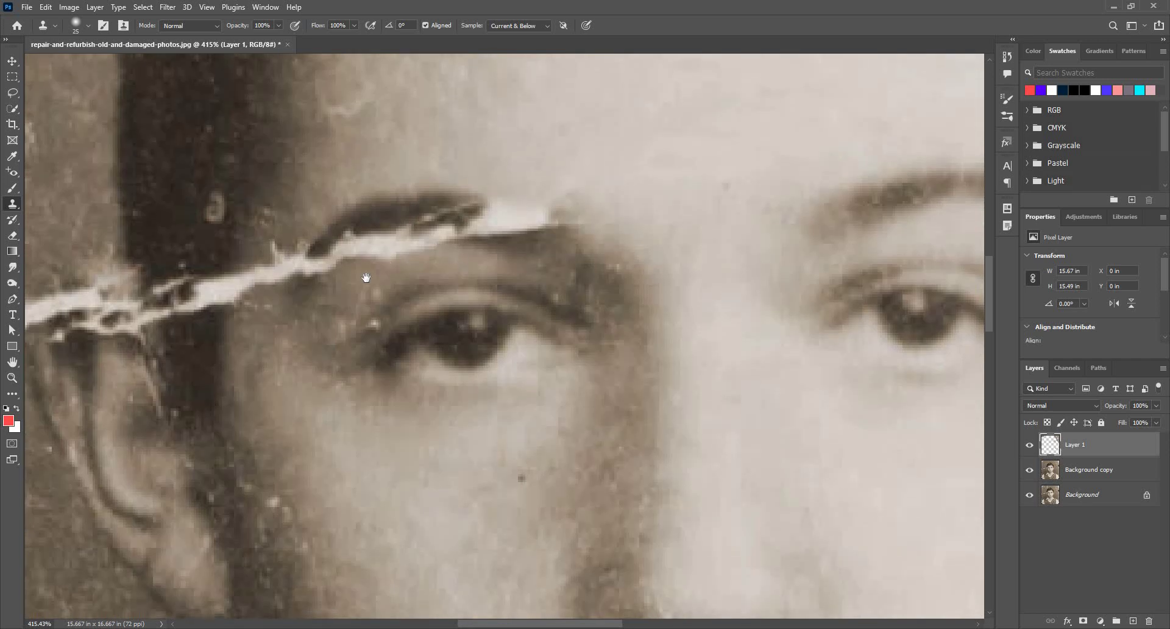
scroll(493, 294, down, 3)
scroll(487, 290, down, 2)
drag(298, 251, 463, 363)
drag(462, 167, 397, 284)
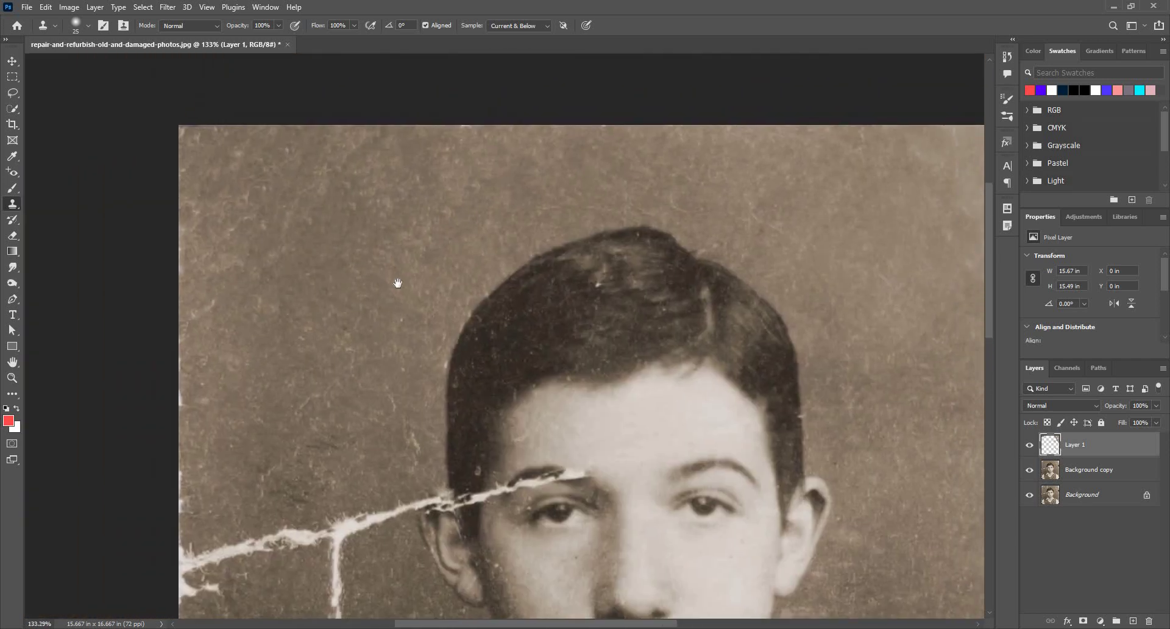
drag(489, 518, 423, 301)
scroll(423, 301, up, 3)
scroll(416, 274, down, 2)
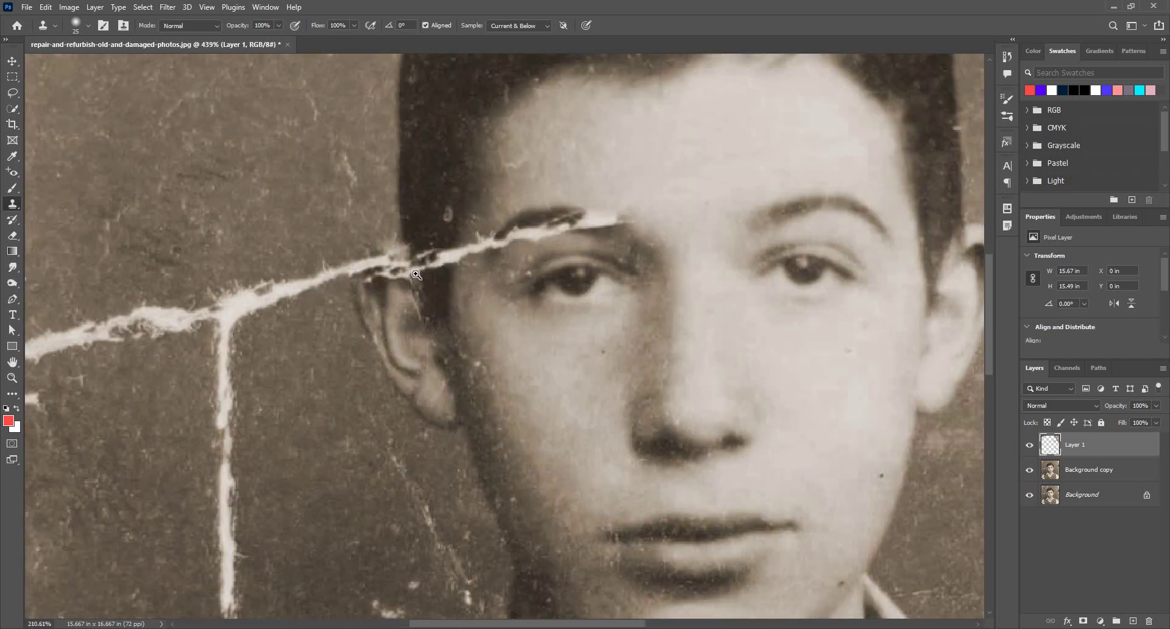
scroll(406, 272, up, 4)
alt+click(410, 157)
drag(419, 168, 437, 168)
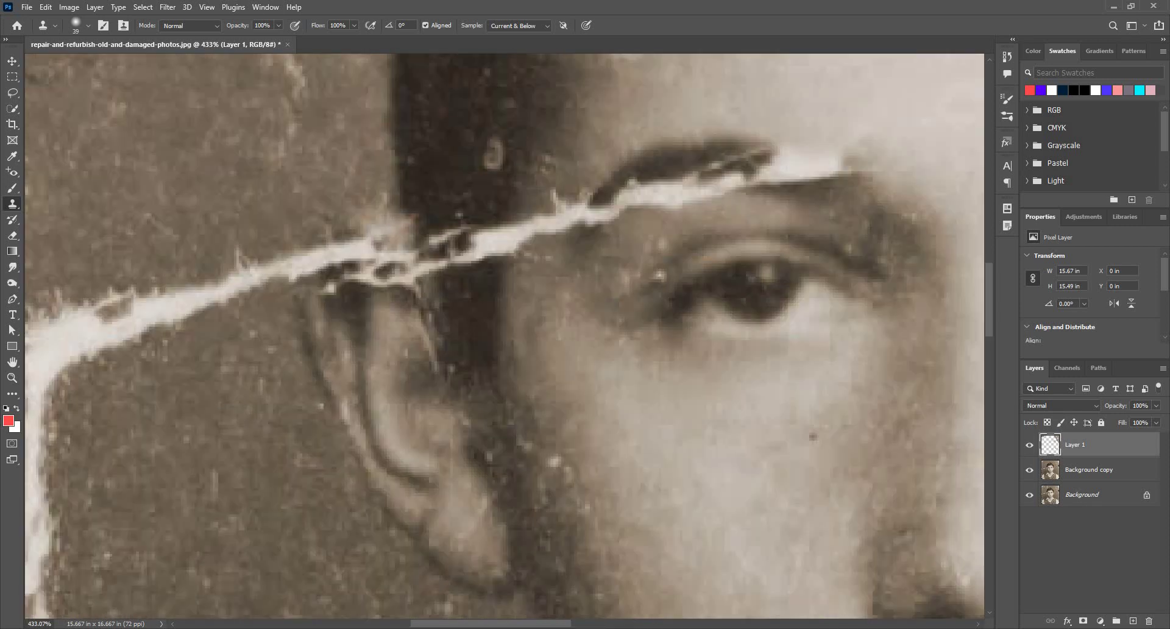
mouse_move(428, 251)
mouse_down()
mouse_move(450, 252)
mouse_move(463, 233)
mouse_up()
drag(481, 235, 467, 236)
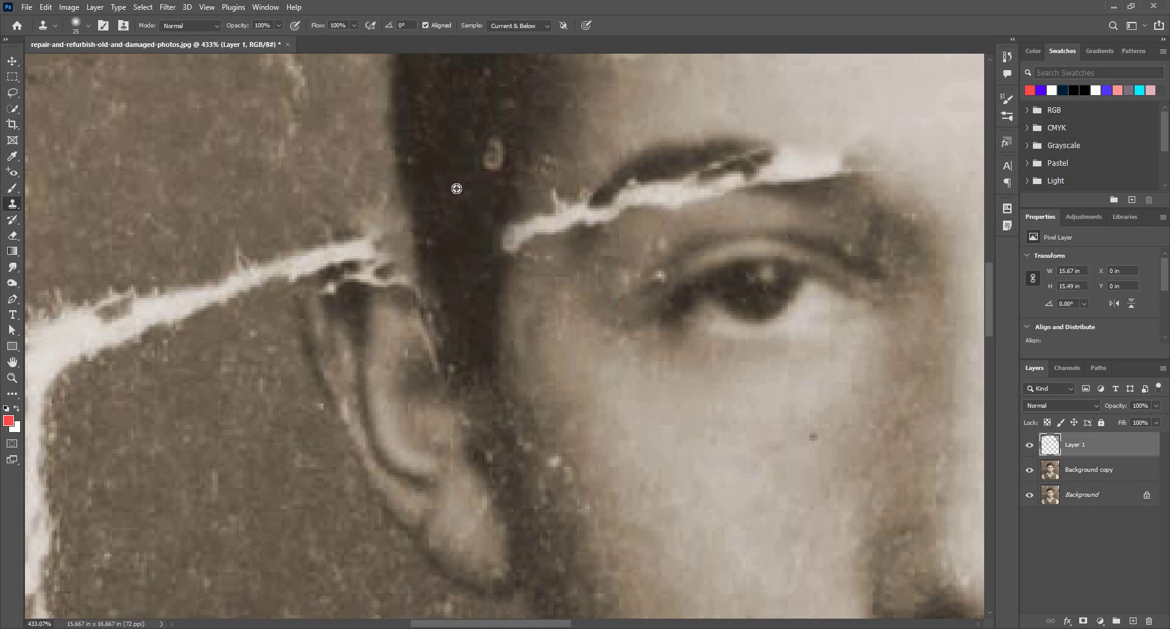
Clone dark hair over the small light spot in the hair just above the repaired crack beside the left temple.
alt+click(457, 189)
drag(459, 189, 450, 190)
drag(492, 145, 494, 161)
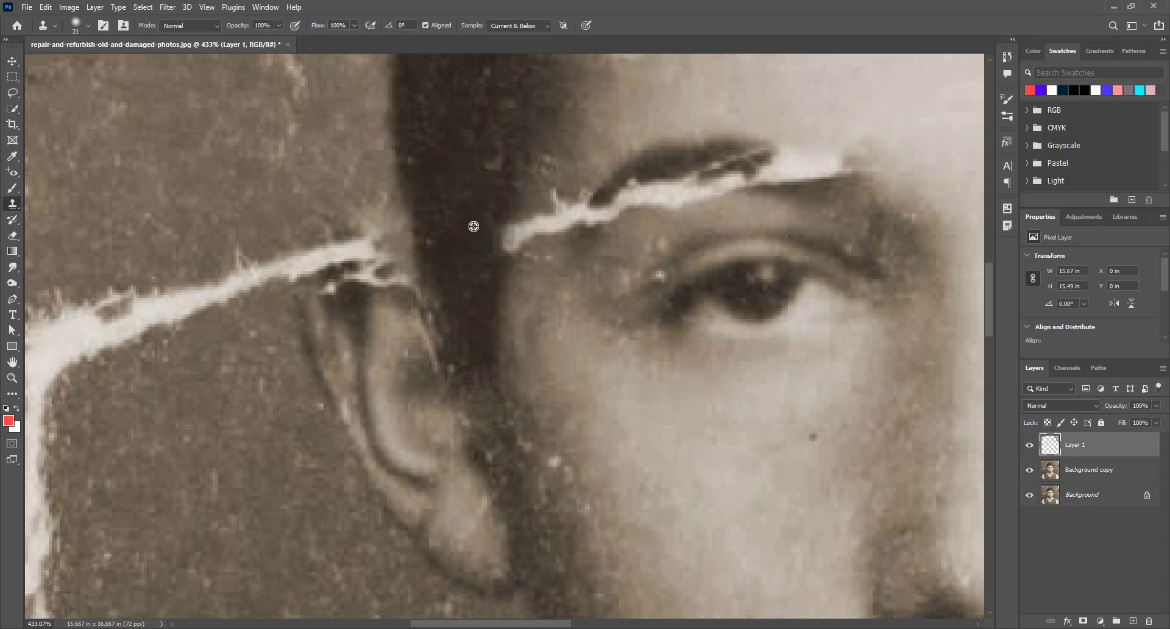
Clone hair edge and temple skin over the white crack between the left hairline and the outer end of the left eyebrow.
alt+click(518, 160)
drag(502, 233, 539, 223)
alt+click(512, 190)
alt+click(483, 141)
key(ctrl+z)
key(ctrl+z)
key(ctrl+z)
key(ctrl+z)
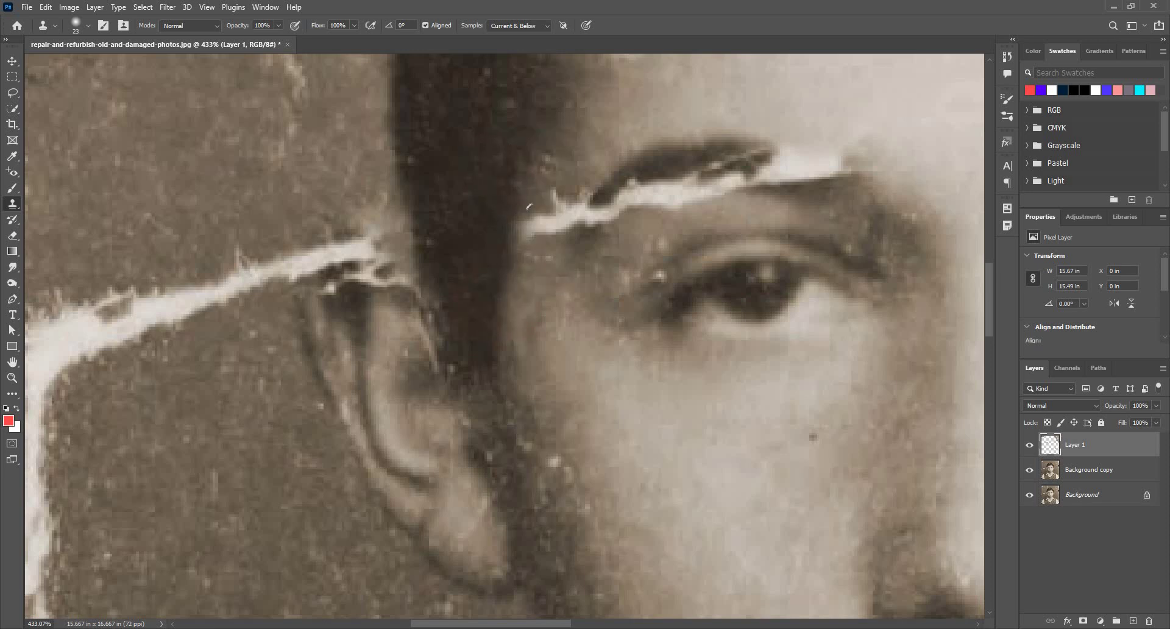
drag(530, 207, 547, 187)
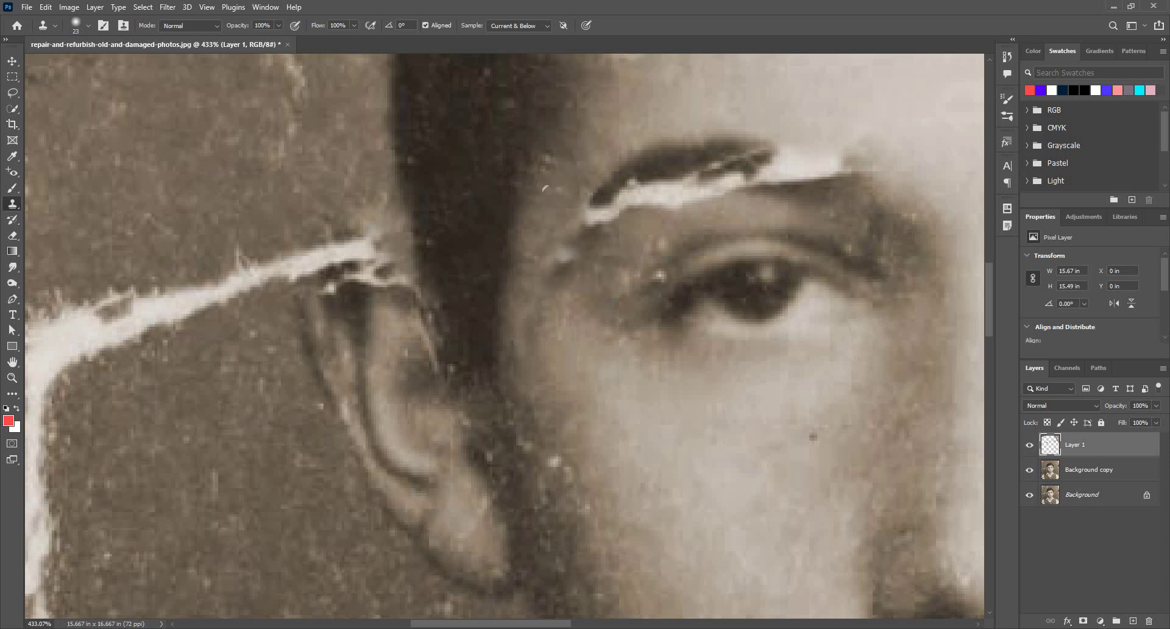
mouse_move(595, 230)
mouse_down()
mouse_move(553, 253)
mouse_move(550, 243)
mouse_up()
Rebuild the inner half of the left eyebrow by cloning its dark hairs over the white crack with a size 8 brush.
drag(652, 175, 347, 272)
scroll(347, 272, up, 1)
scroll(350, 277, up, 3)
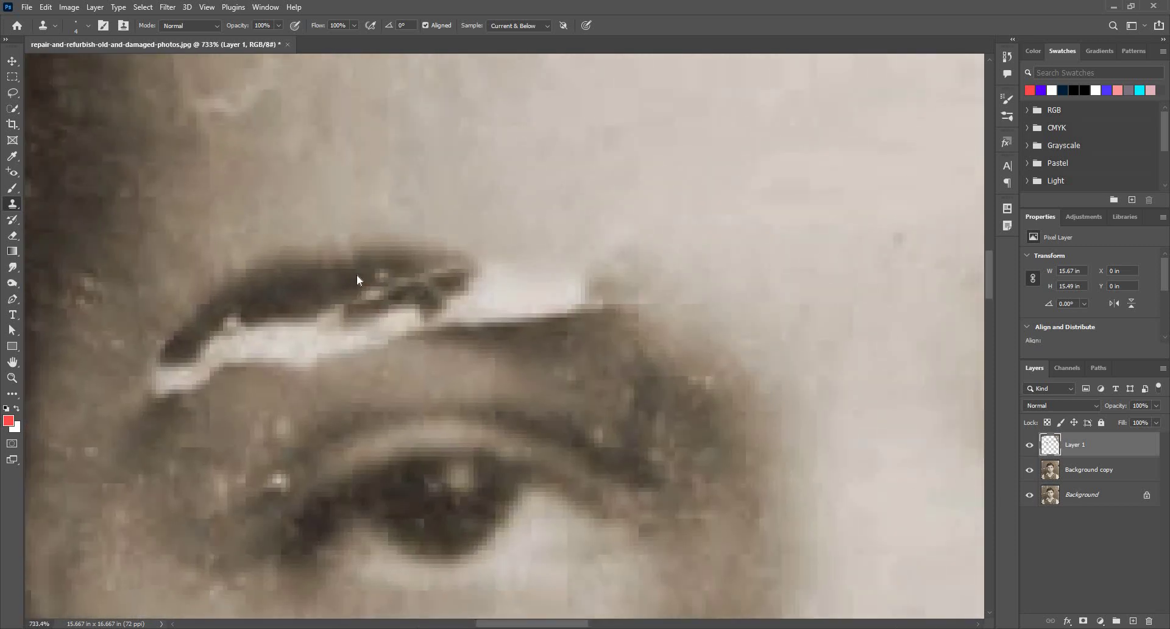
alt+right_click(348, 272)
alt+click(358, 289)
mouse_move(380, 292)
mouse_down()
mouse_move(477, 290)
mouse_move(363, 282)
mouse_move(457, 316)
mouse_move(509, 318)
mouse_move(487, 291)
mouse_move(429, 293)
mouse_move(498, 335)
mouse_move(472, 308)
mouse_move(521, 324)
mouse_move(480, 318)
mouse_move(498, 338)
mouse_up()
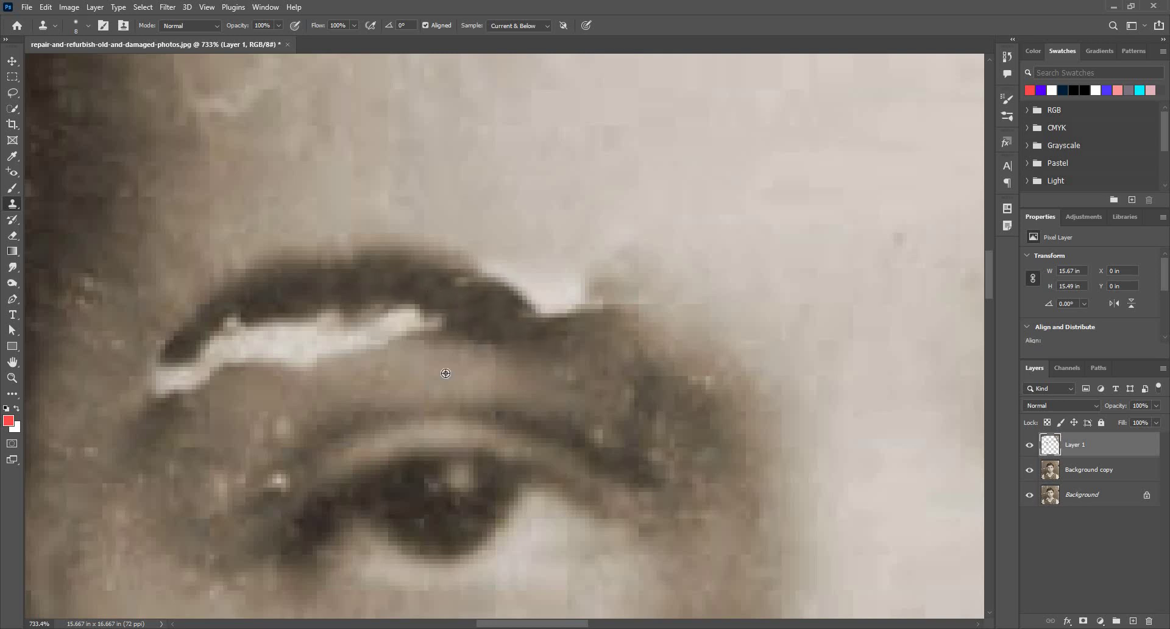
drag(427, 313, 390, 313)
Clone eyelid skin over the lower edge of the white crack under the left eyebrow with a size 10 brush, undoing unwanted strokes.
alt+click(343, 388)
drag(297, 363, 309, 372)
scroll(311, 372, down, 5)
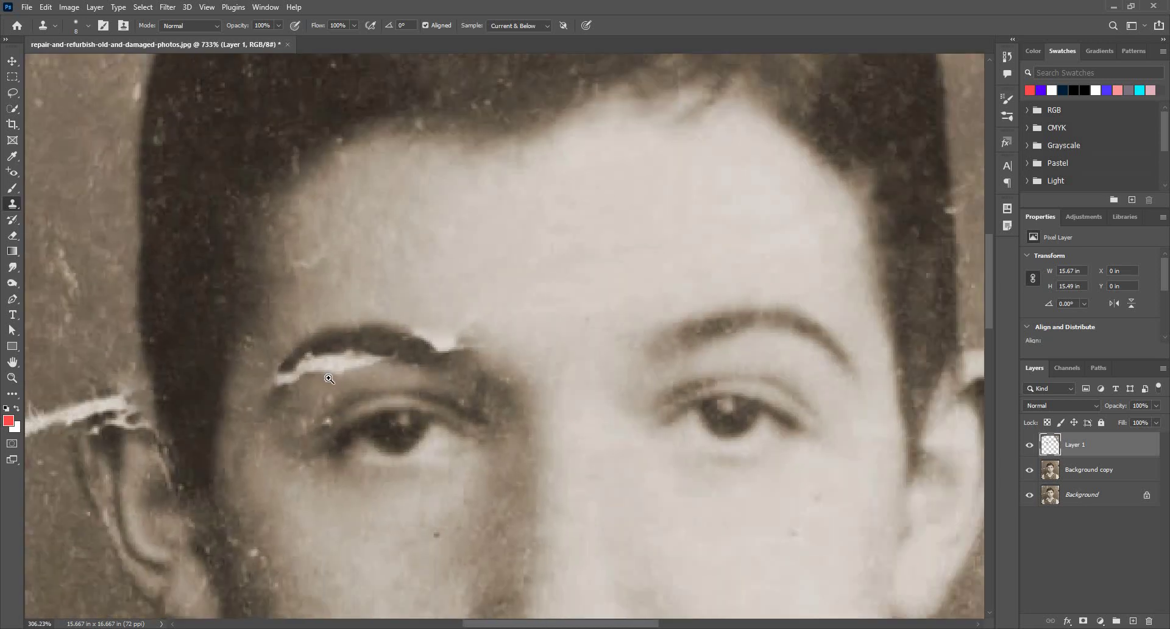
scroll(284, 393, up, 5)
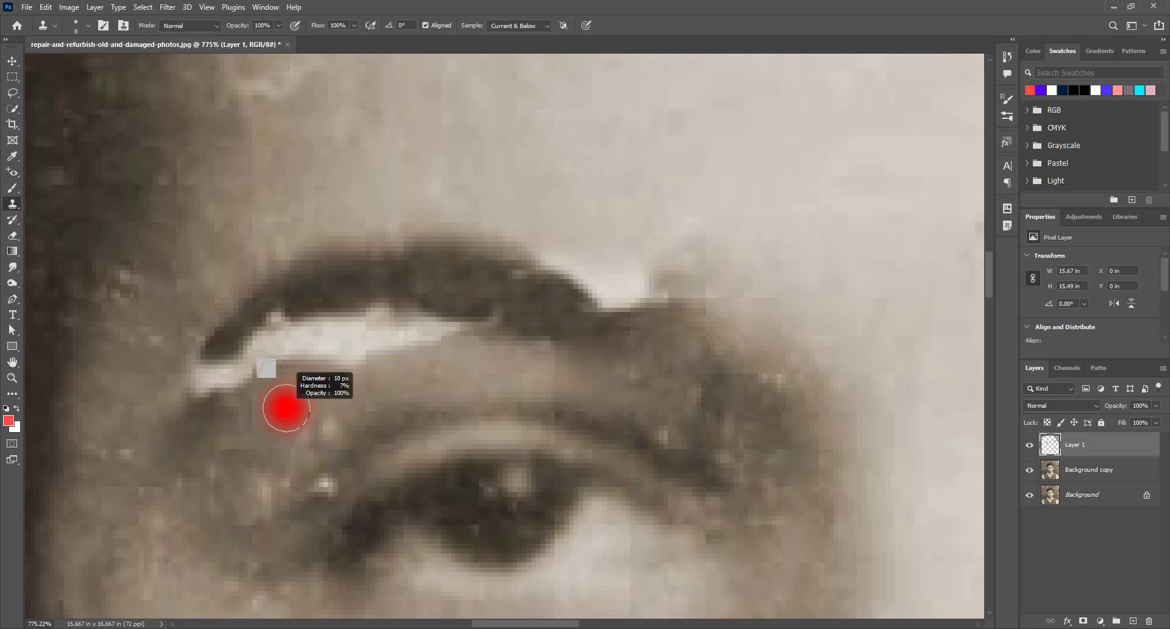
mouse_move(275, 364)
mouse_down()
mouse_move(292, 342)
mouse_move(272, 386)
mouse_move(309, 359)
mouse_move(400, 349)
mouse_move(372, 347)
mouse_up()
key(ctrl+z)
key(ctrl+z)
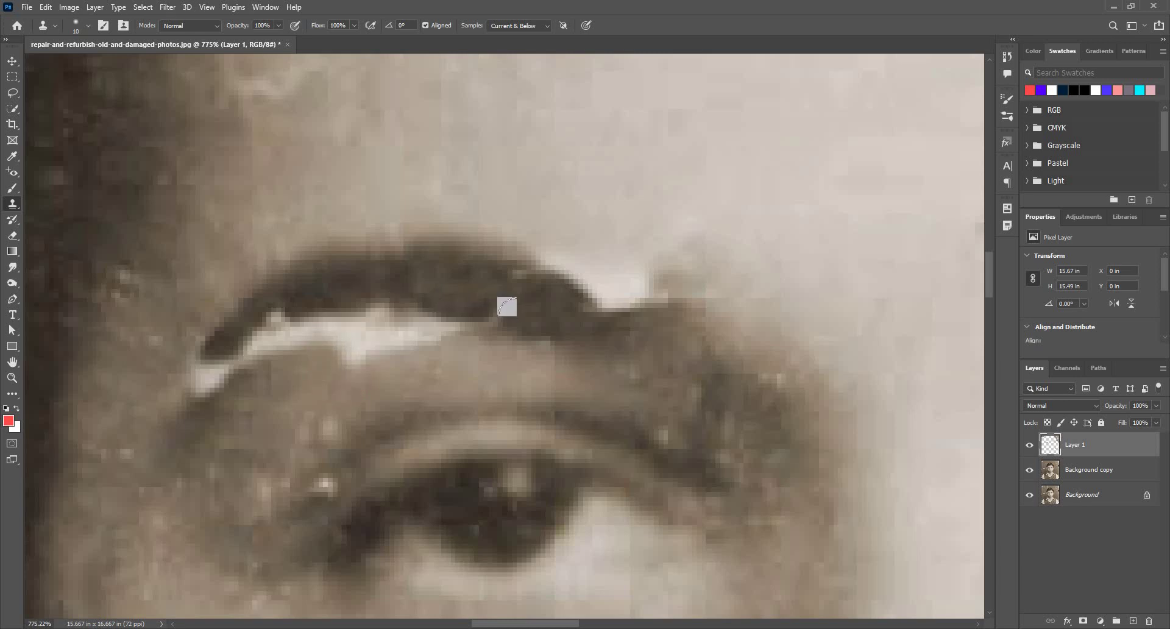
Clone eyebrow hair and forehead skin over the white remnant at the left eyebrow's inner end, using brush sizes 10 and 19.
alt+click(517, 307)
mouse_move(576, 293)
mouse_down()
mouse_move(604, 306)
mouse_move(513, 264)
mouse_move(623, 308)
mouse_move(541, 308)
mouse_move(533, 272)
mouse_move(476, 262)
mouse_move(398, 321)
mouse_up()
alt+click(398, 269)
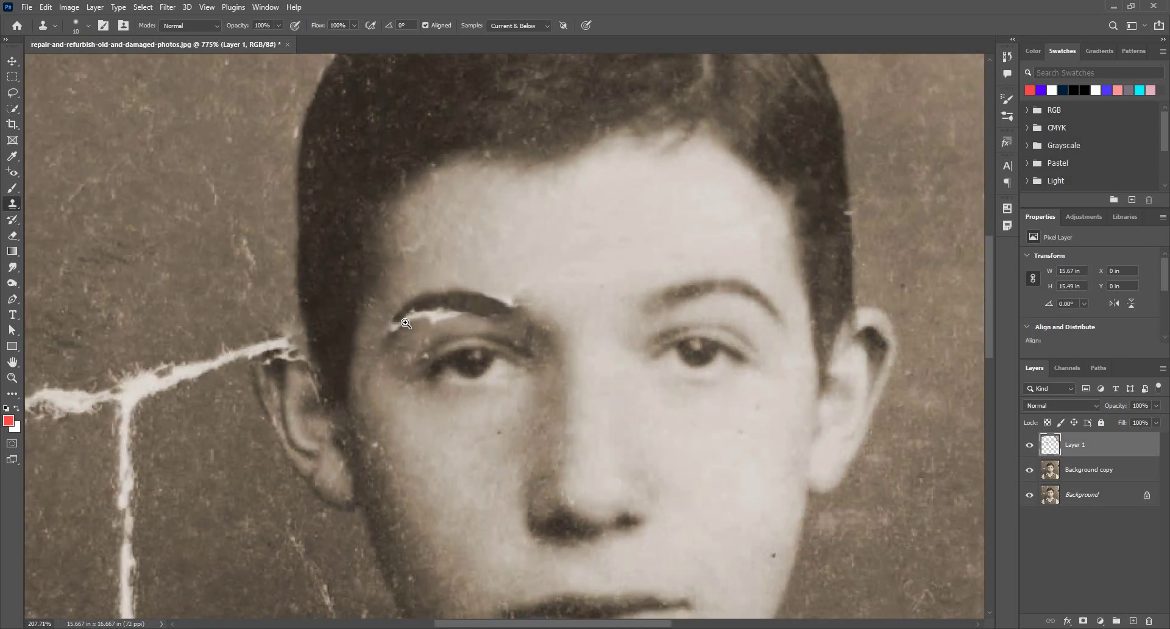
scroll(405, 323, up, 4)
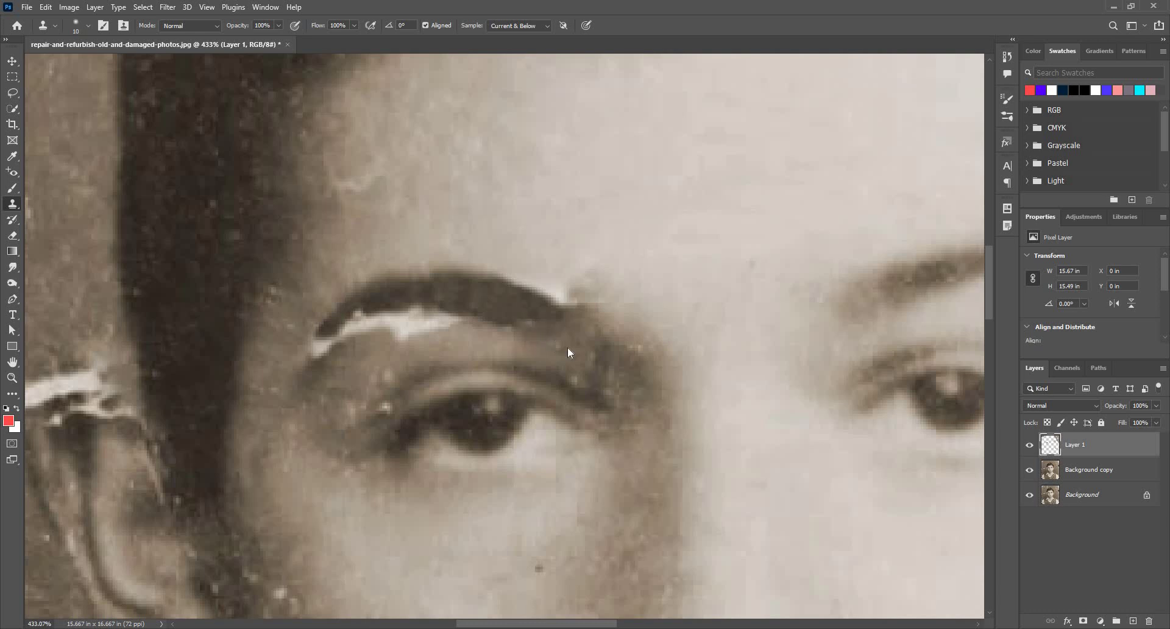
scroll(568, 346, up, 1)
key(bracketright)
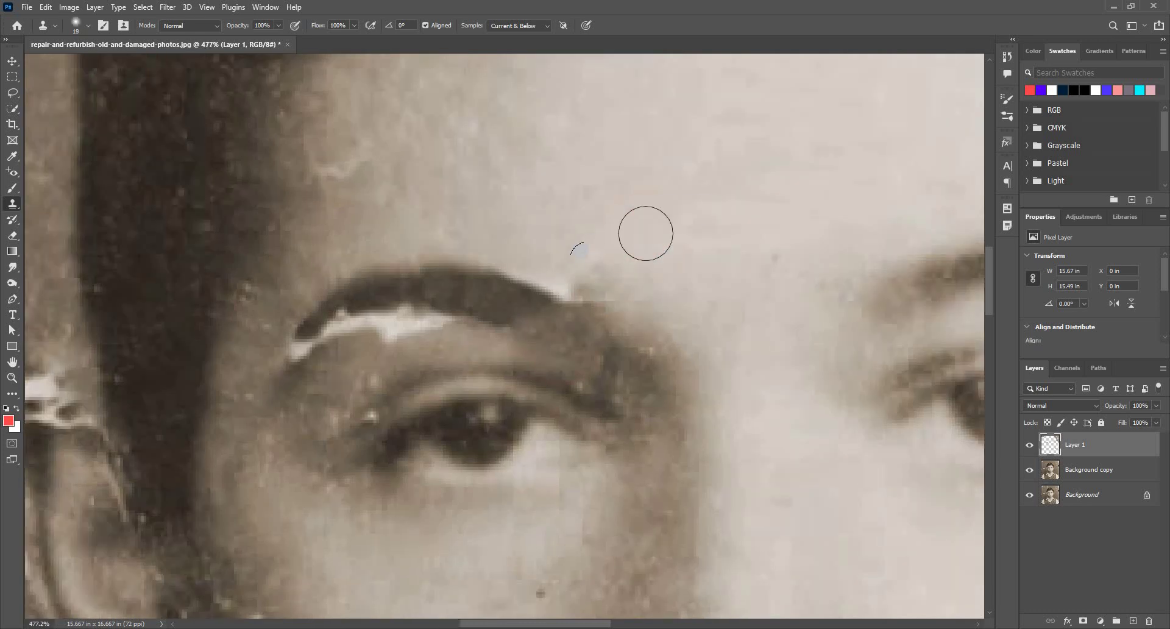
mouse_move(580, 295)
mouse_down()
mouse_move(569, 280)
mouse_move(580, 296)
mouse_up()
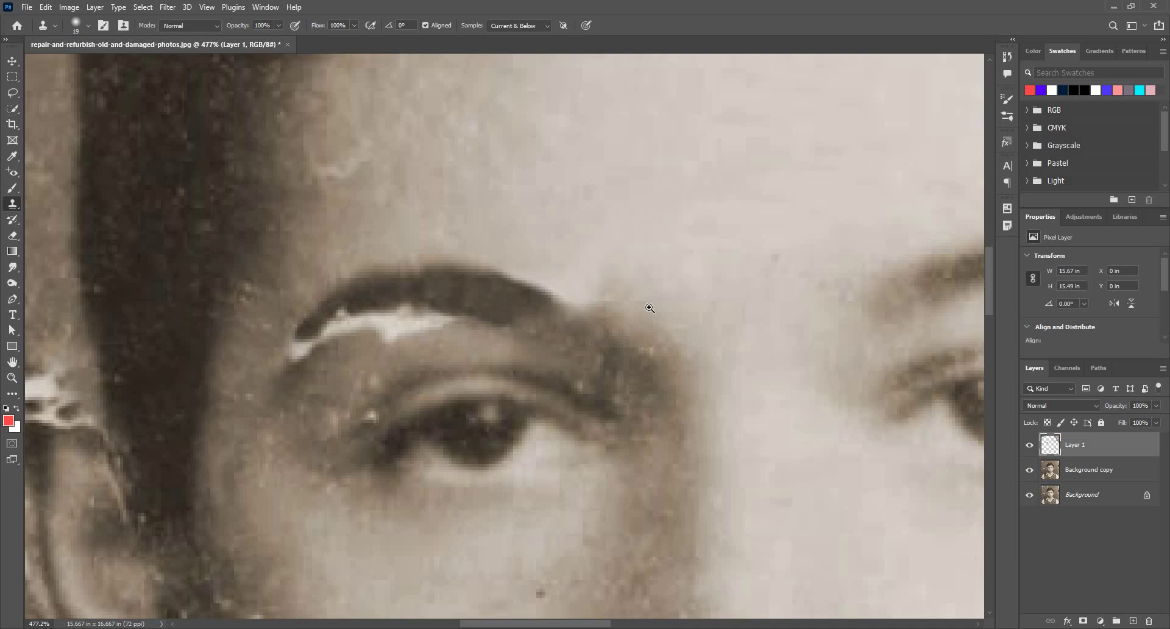
Clone eyelid skin over the white crack beneath the left eyebrow with a size 13 brush, redoing the misplaced stroke.
scroll(620, 323, down, 6)
scroll(653, 308, up, 4)
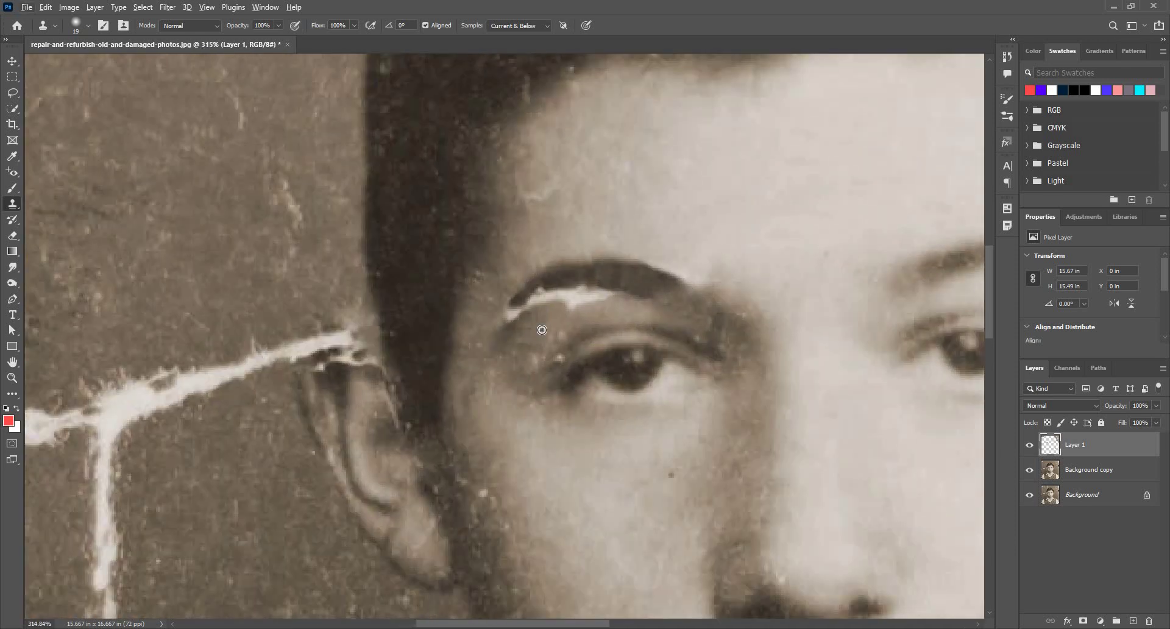
scroll(529, 331, up, 2)
alt+right_click(510, 327)
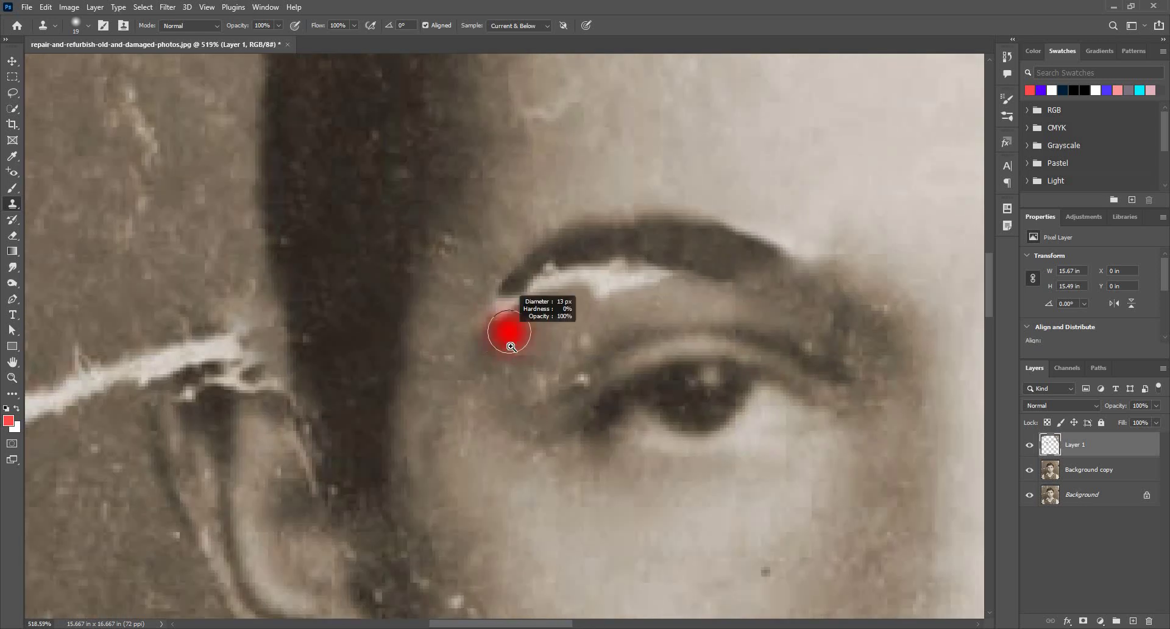
scroll(497, 299, up, 2)
mouse_move(500, 288)
mouse_down()
mouse_move(511, 312)
mouse_move(537, 298)
mouse_move(574, 239)
mouse_move(613, 244)
mouse_move(557, 245)
mouse_move(692, 287)
mouse_move(623, 303)
mouse_up()
key(ctrl+z)
alt+click(622, 303)
drag(664, 261, 739, 256)
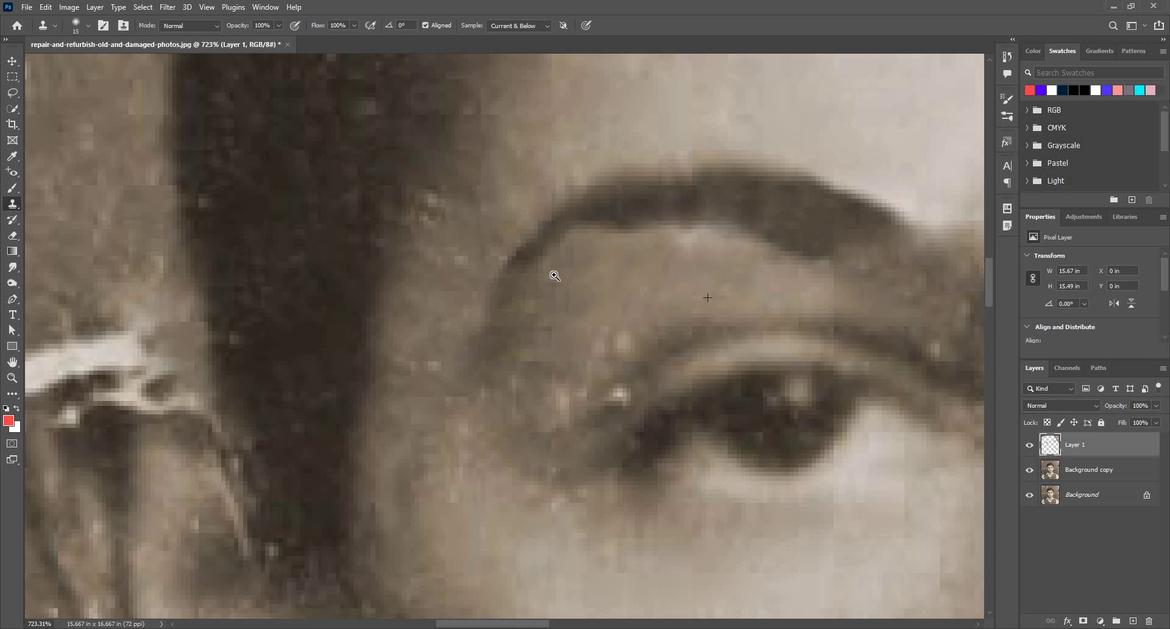
Clone eyelid skin over the remaining light patches along the left eyebrow's lower edge to give it a clean contour.
scroll(573, 274, down, 5)
scroll(574, 274, up, 8)
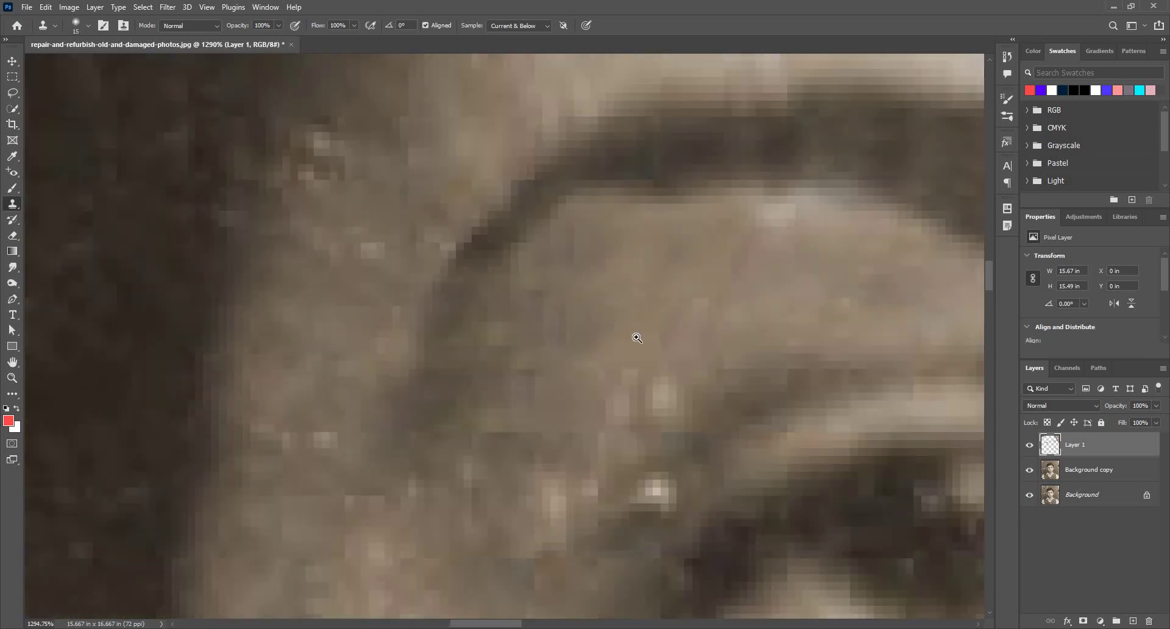
drag(693, 318, 502, 338)
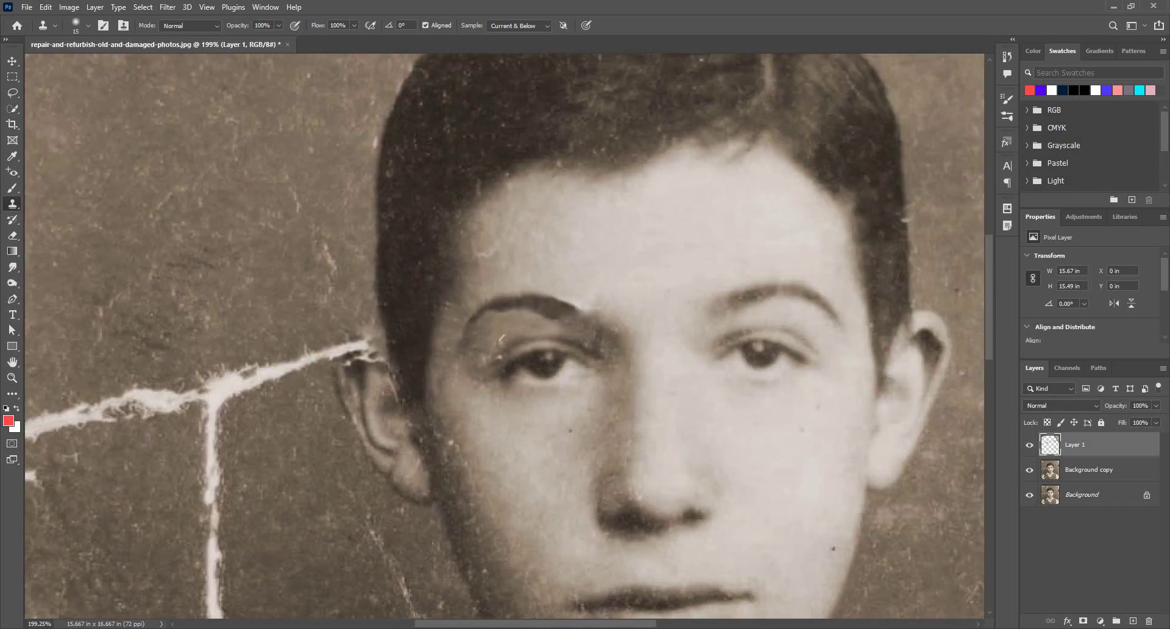
scroll(501, 337, up, 5)
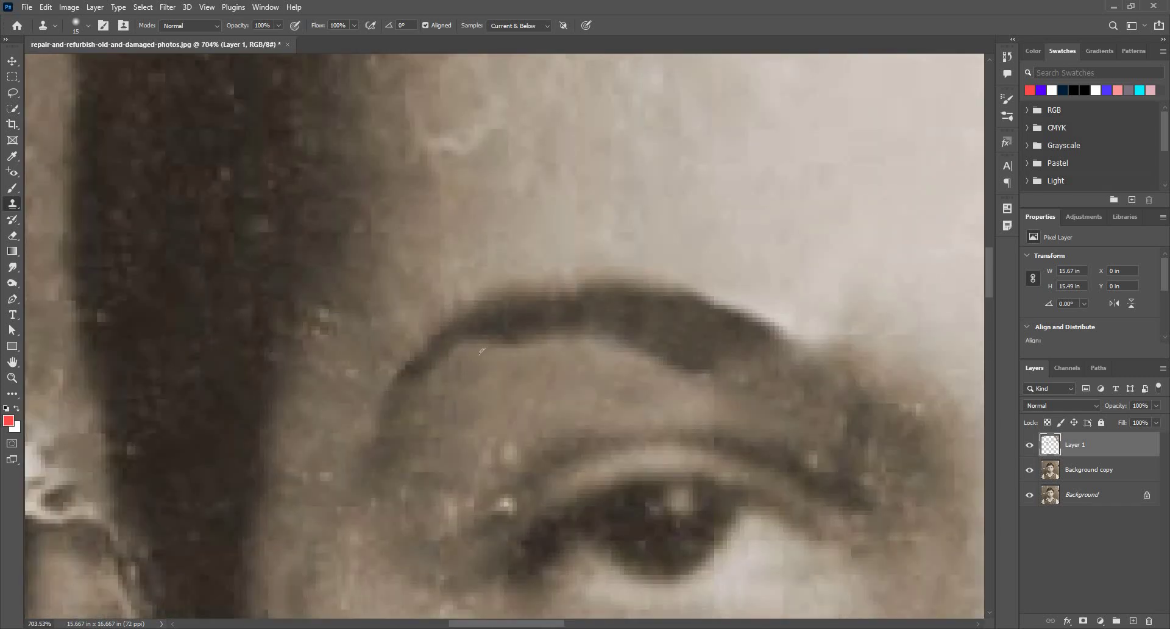
drag(576, 347, 614, 347)
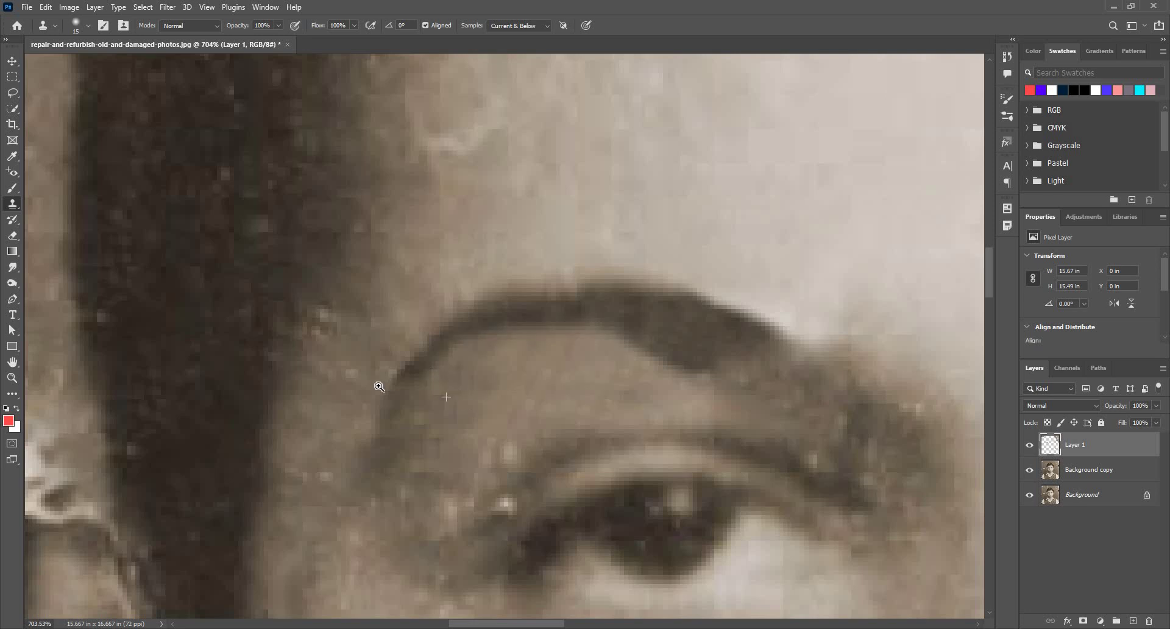
mouse_move(493, 382)
mouse_down()
mouse_move(427, 383)
mouse_move(491, 392)
mouse_move(522, 366)
mouse_up()
Enlarge the brush to size 26 and clone skin over the area just below the left eyebrow's outer end.
alt+right_click(471, 389)
alt+click(463, 386)
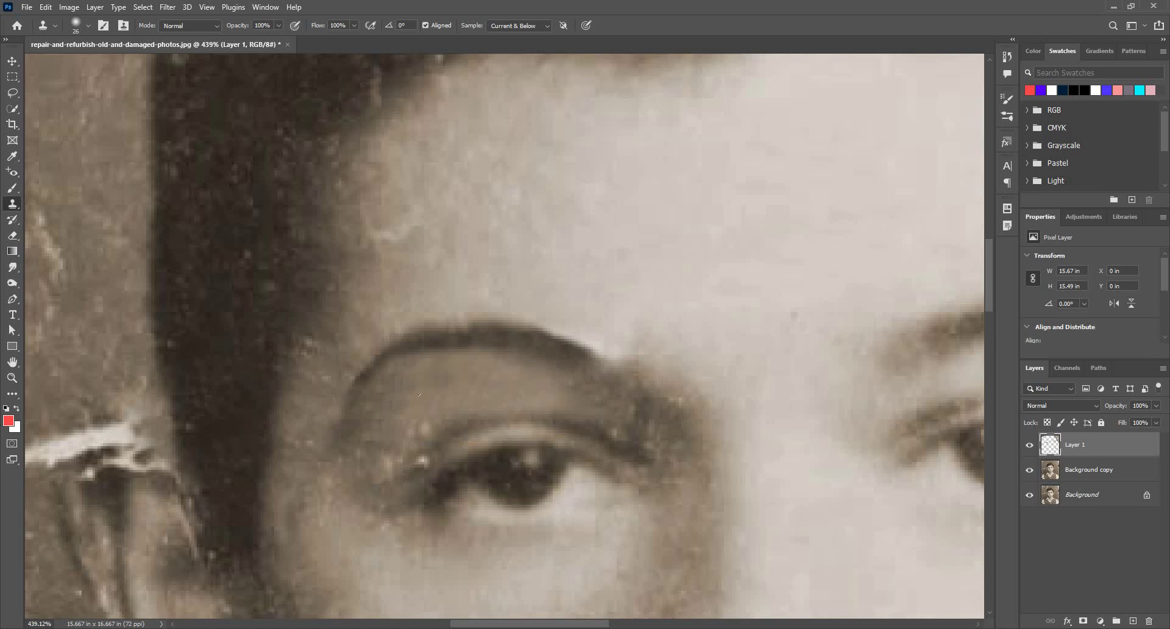
drag(383, 370, 385, 395)
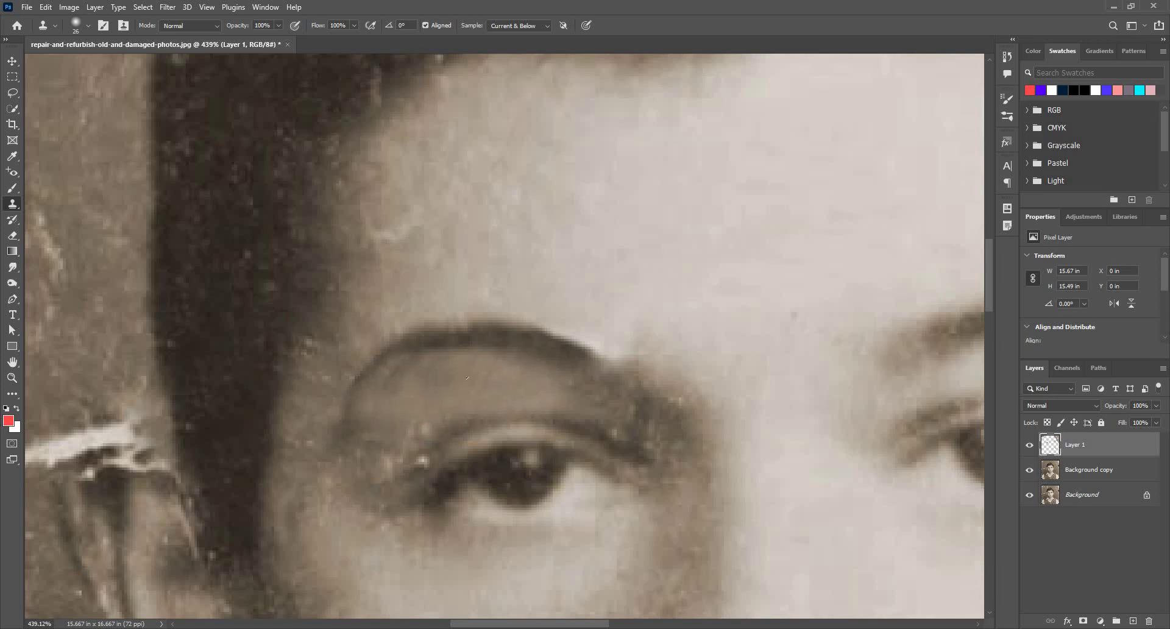
Examine the repaired left eyebrow against the rest of the face at several magnifications.
scroll(368, 398, down, 3)
scroll(365, 398, down, 2)
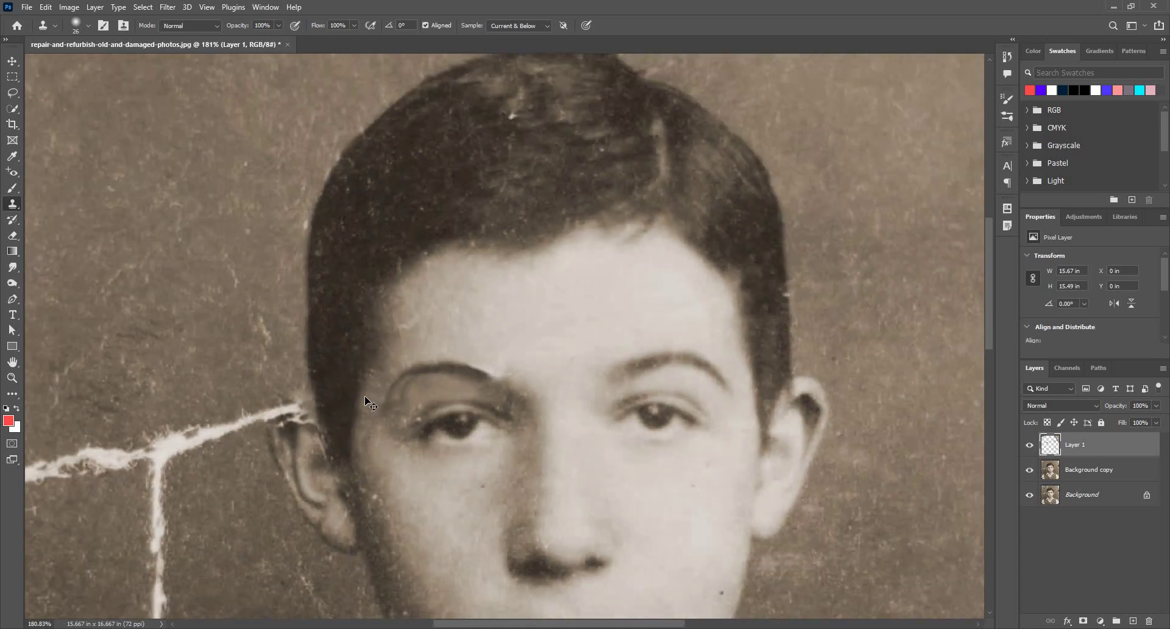
drag(378, 382, 359, 341)
scroll(428, 274, up, 2)
drag(428, 274, 448, 283)
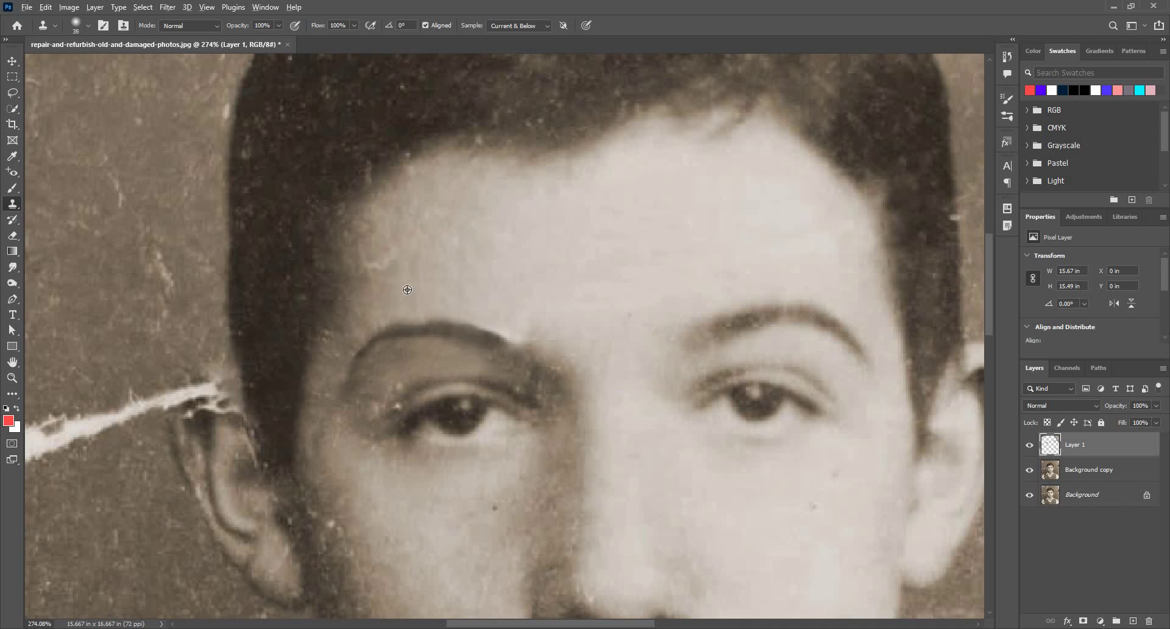
drag(407, 290, 423, 289)
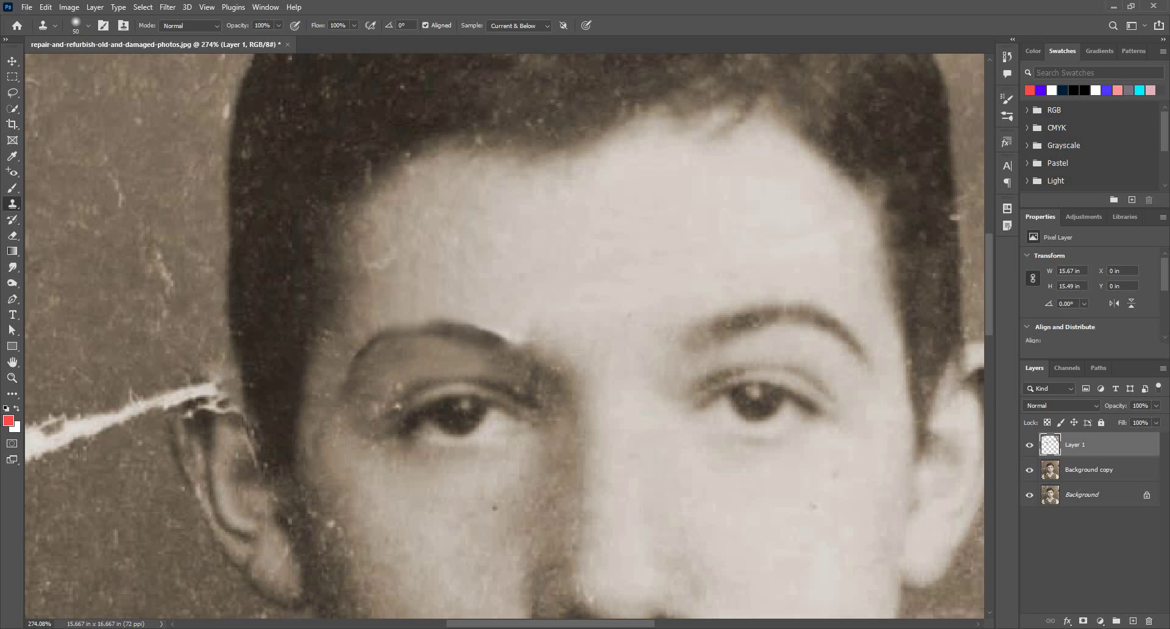
scroll(479, 274, down, 3)
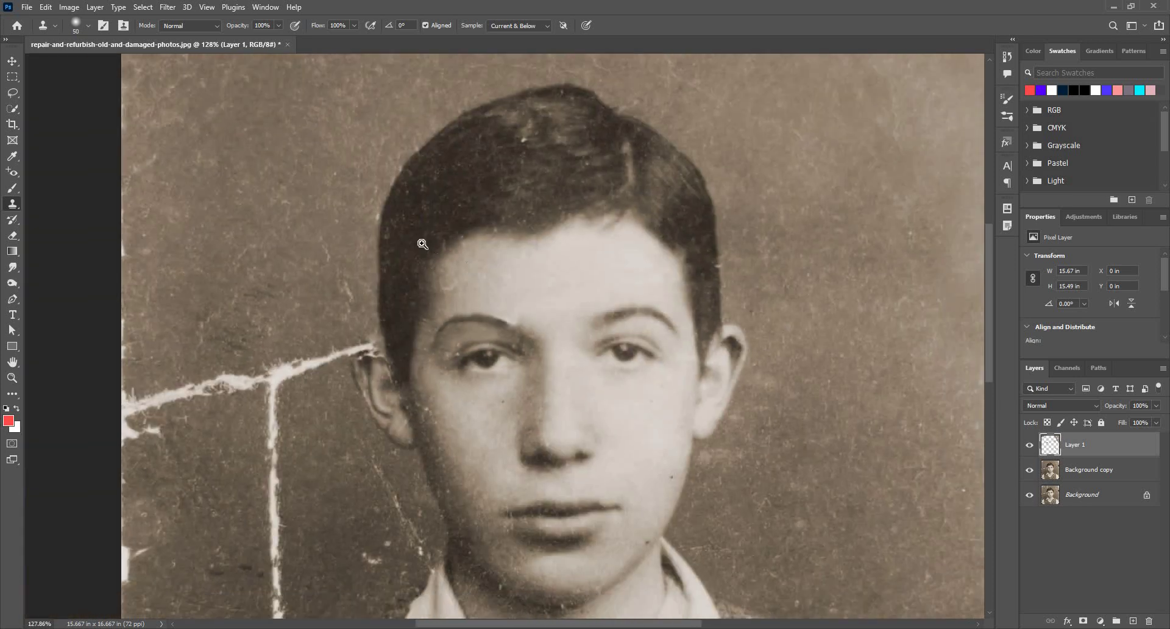
scroll(423, 244, down, 2)
scroll(421, 239, up, 4)
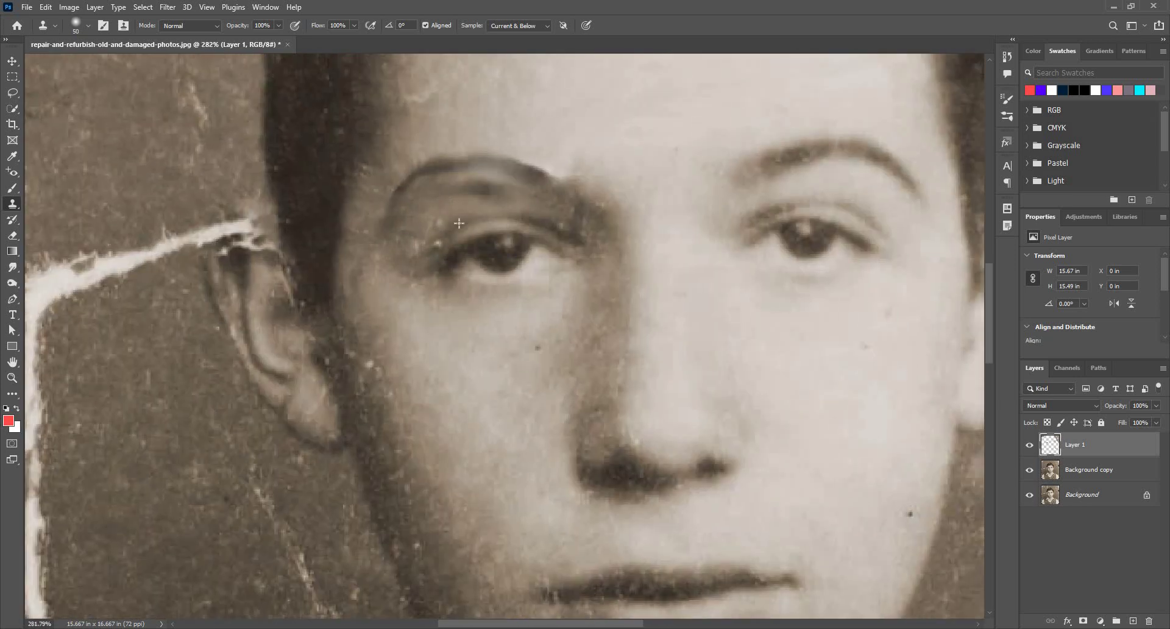
drag(488, 258, 457, 258)
drag(570, 252, 545, 188)
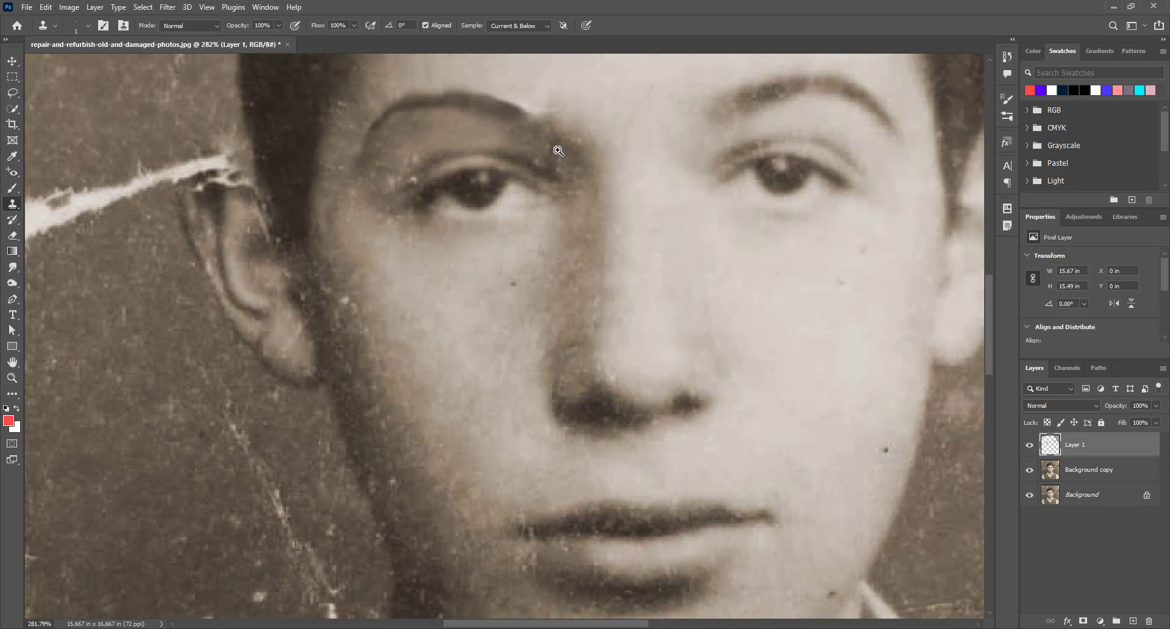
scroll(526, 151, down, 3)
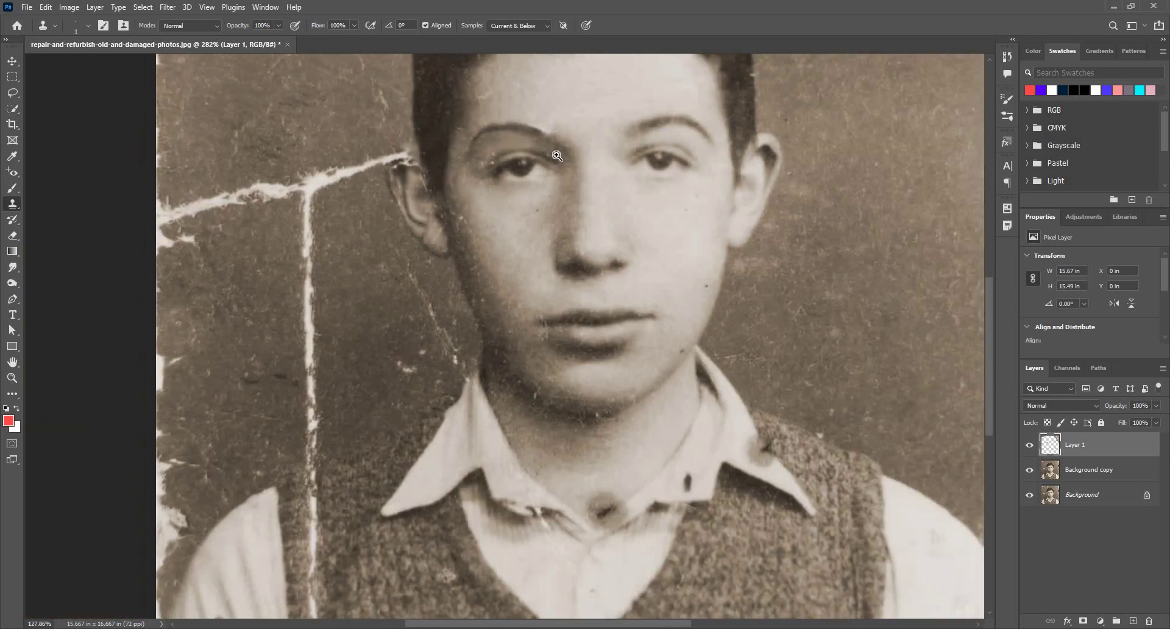
scroll(517, 248, up, 4)
Lower the Clone Stamp opacity to 39% and clone over the left eyebrow's inner end and upper edge, blending them into the forehead.
mouse_move(568, 144)
mouse_down()
mouse_move(529, 253)
mouse_move(516, 248)
mouse_up()
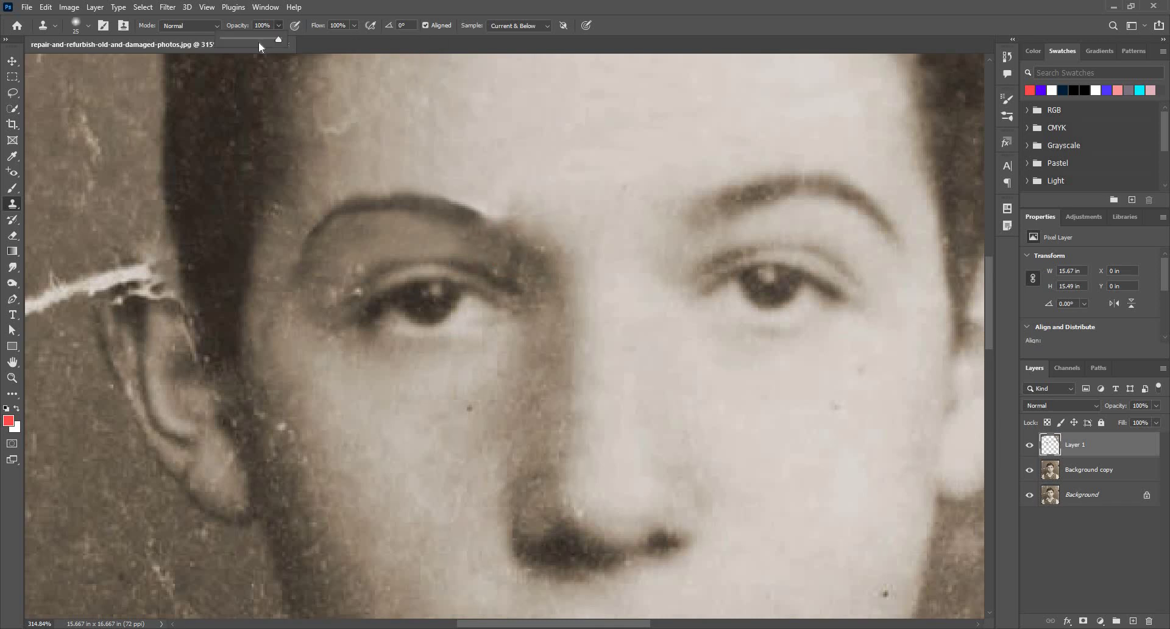
drag(246, 42, 244, 42)
alt+click(499, 275)
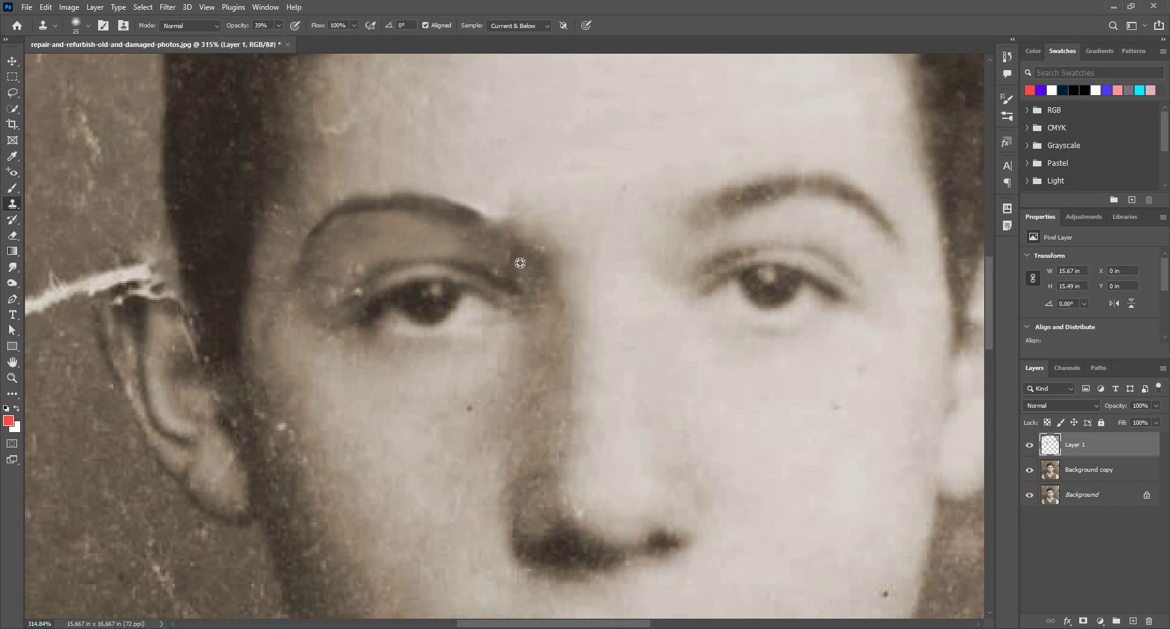
drag(511, 258, 512, 258)
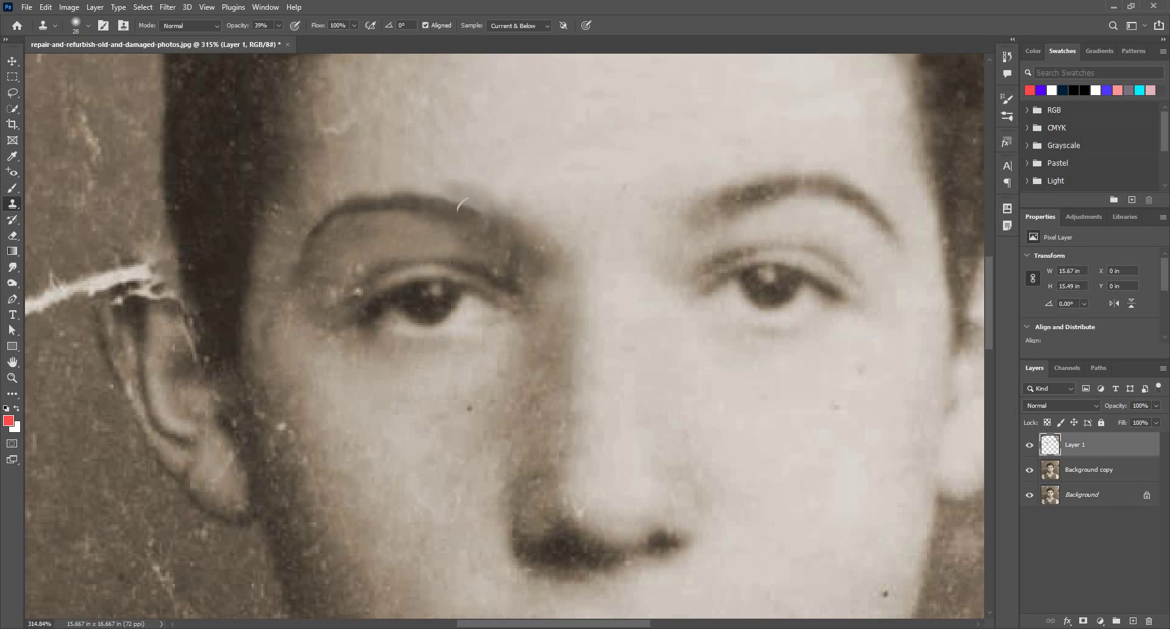
drag(541, 292, 511, 295)
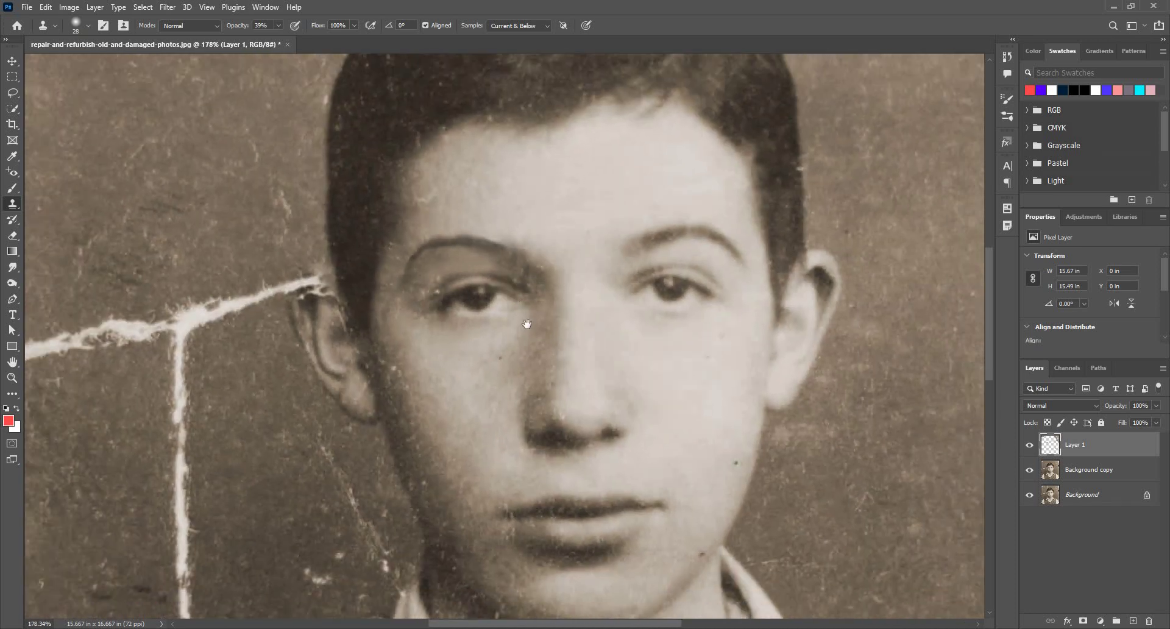
scroll(521, 140, down, 3)
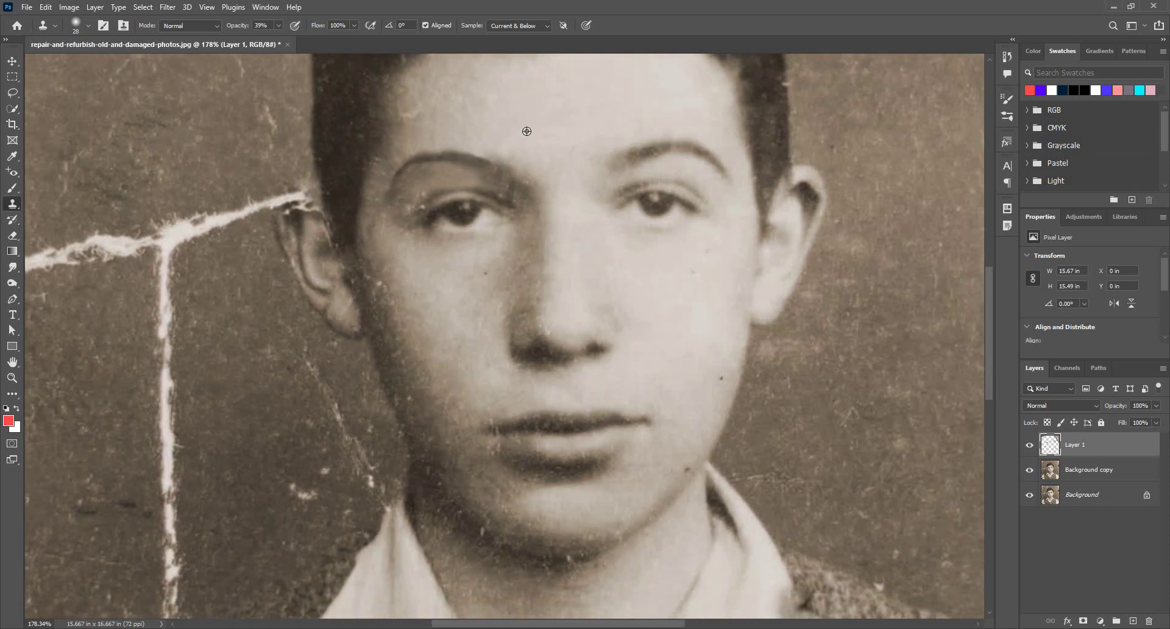
scroll(436, 152, up, 3)
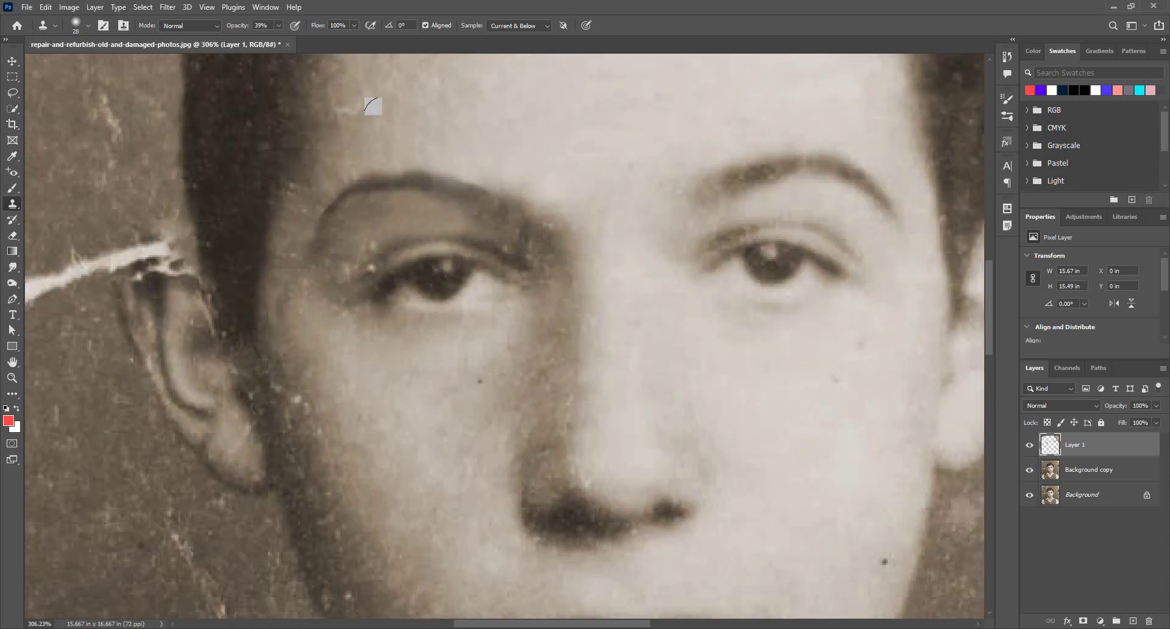
drag(416, 164, 583, 217)
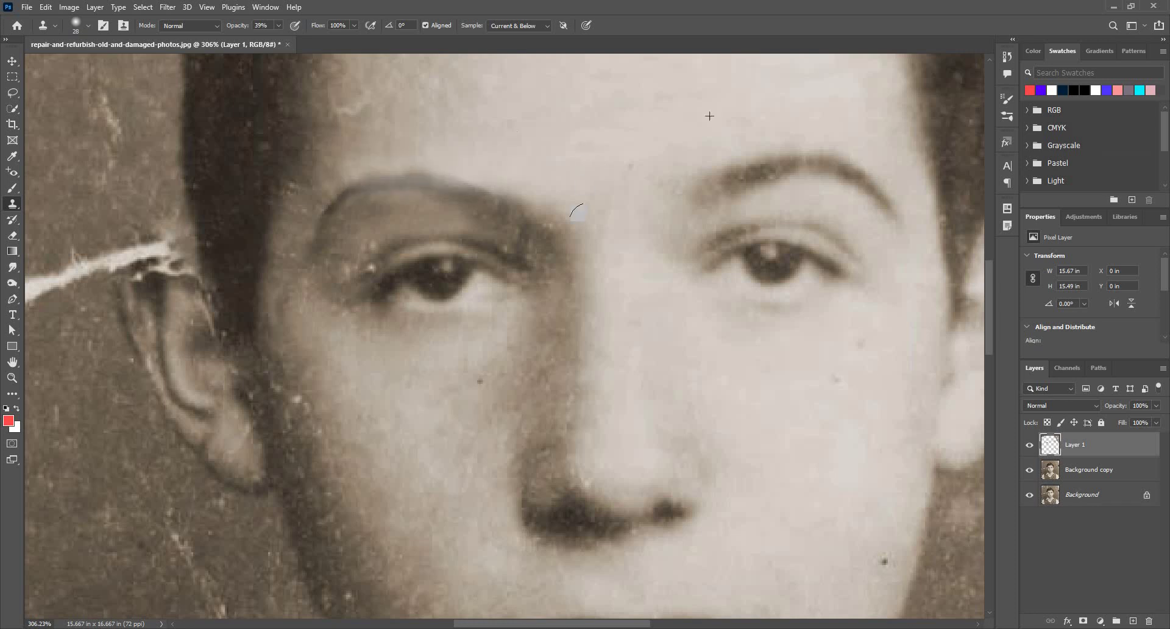
Restore the clone opacity to 100% and clone background with a size 21 brush over the thin diagonal crack and light spots beside the jaw.
mouse_move(382, 400)
mouse_down()
mouse_move(348, 327)
mouse_move(338, 332)
mouse_up()
click(279, 25)
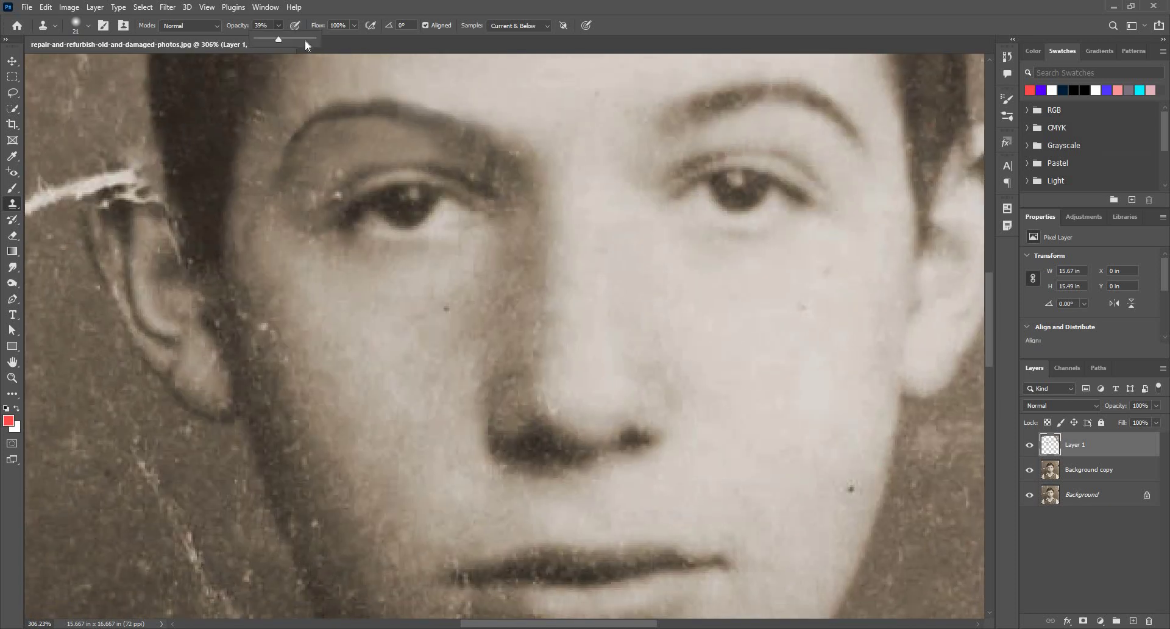
key(0)
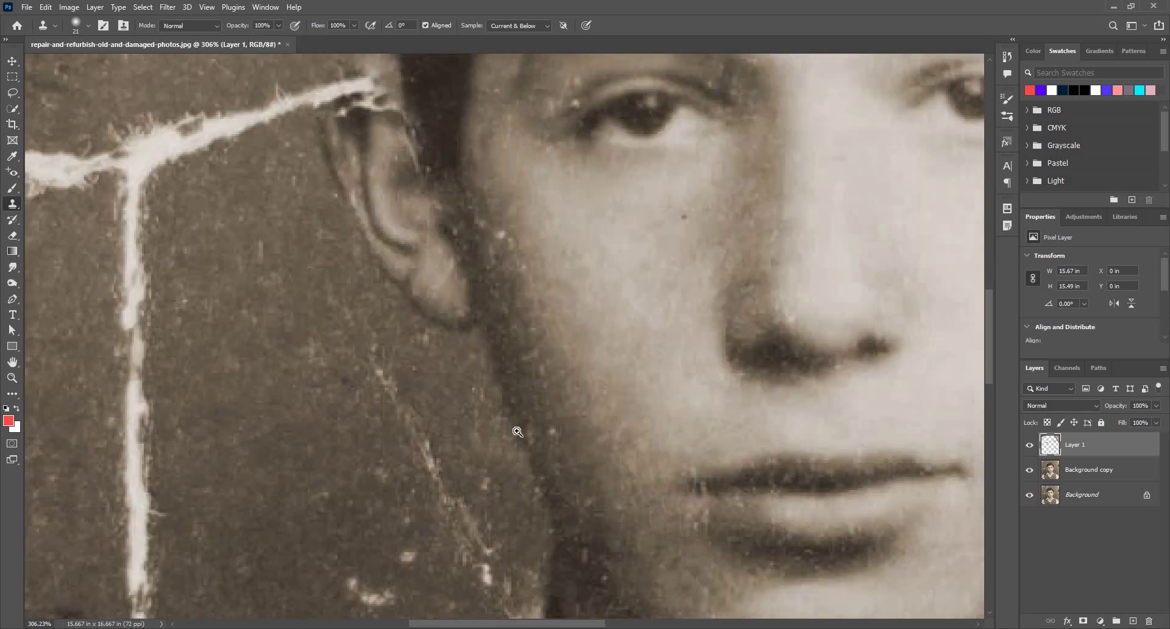
drag(471, 446, 488, 435)
drag(494, 475, 390, 223)
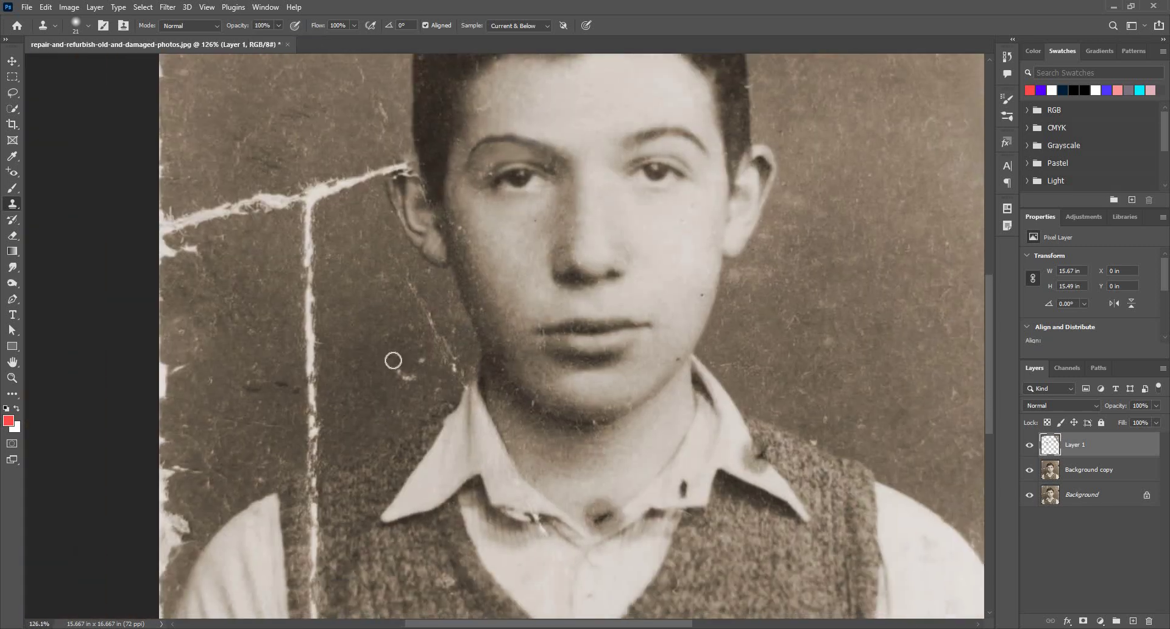
drag(357, 341, 381, 348)
scroll(381, 397, up, 2)
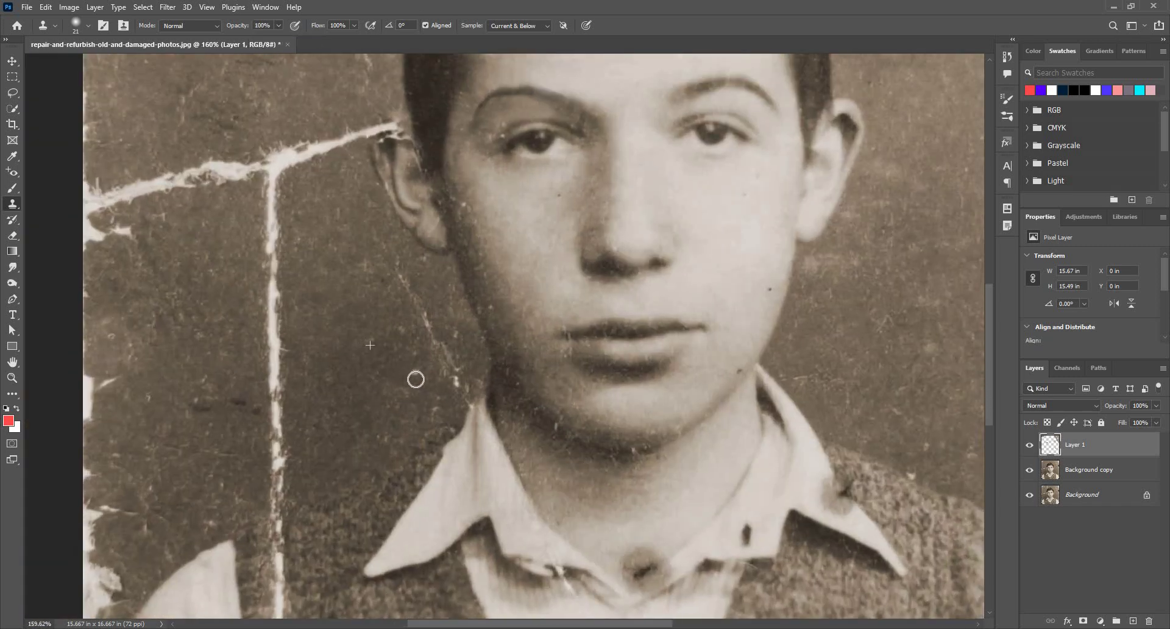
drag(448, 358, 413, 301)
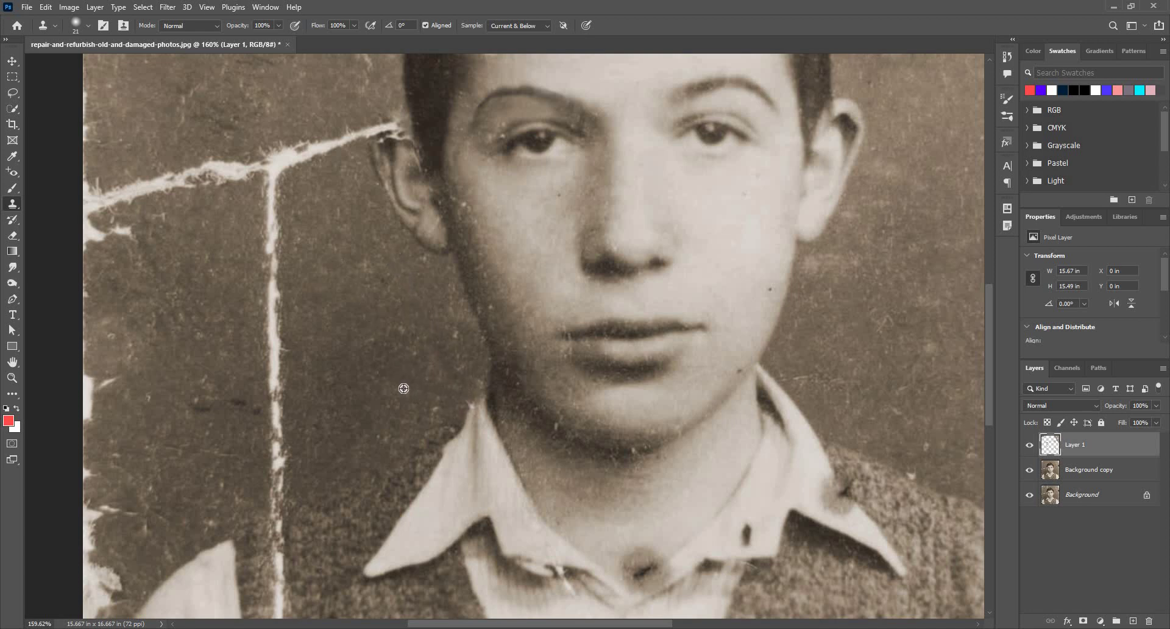
mouse_move(458, 349)
mouse_down()
mouse_move(433, 351)
mouse_move(446, 353)
mouse_up()
Clone neighbouring skin with a size 7 brush over the white speck under the jaw and the bright spots on the cheek near the ear.
scroll(530, 429, up, 10)
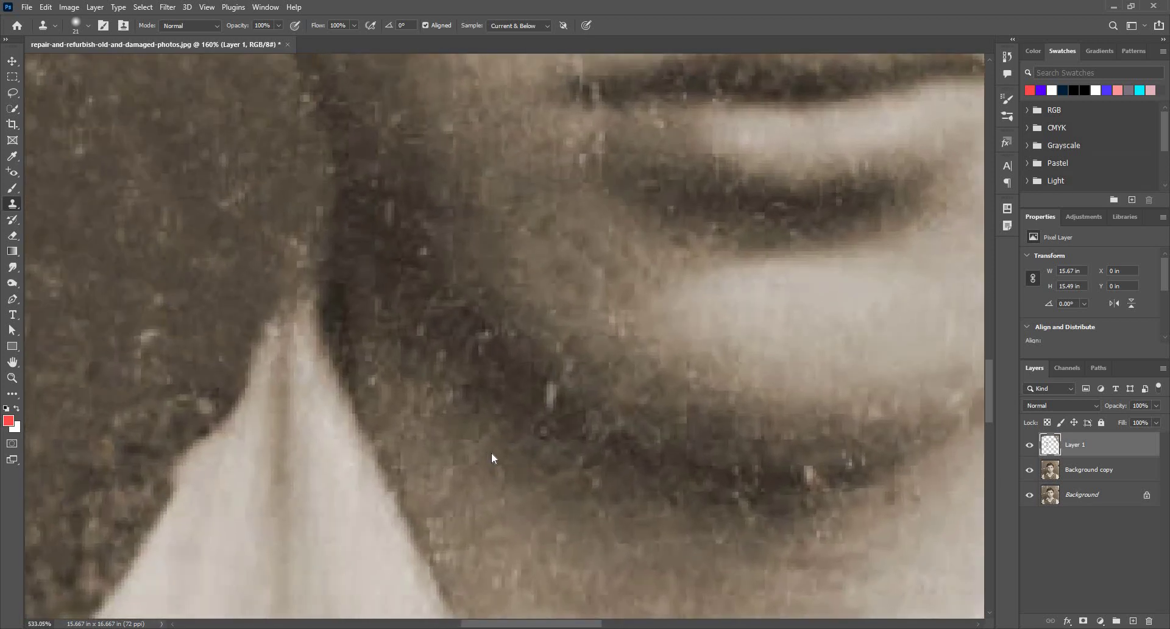
drag(513, 454, 492, 452)
alt+click(511, 405)
click(542, 394)
scroll(557, 467, down, 5)
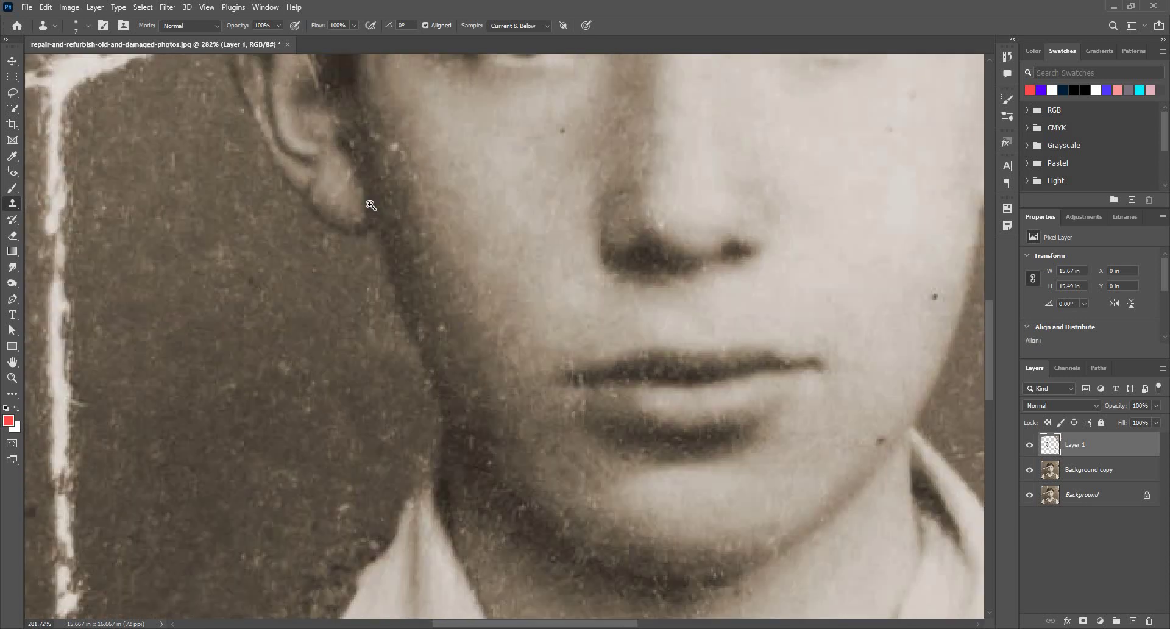
mouse_move(389, 226)
mouse_down()
mouse_move(392, 287)
mouse_move(408, 224)
mouse_up()
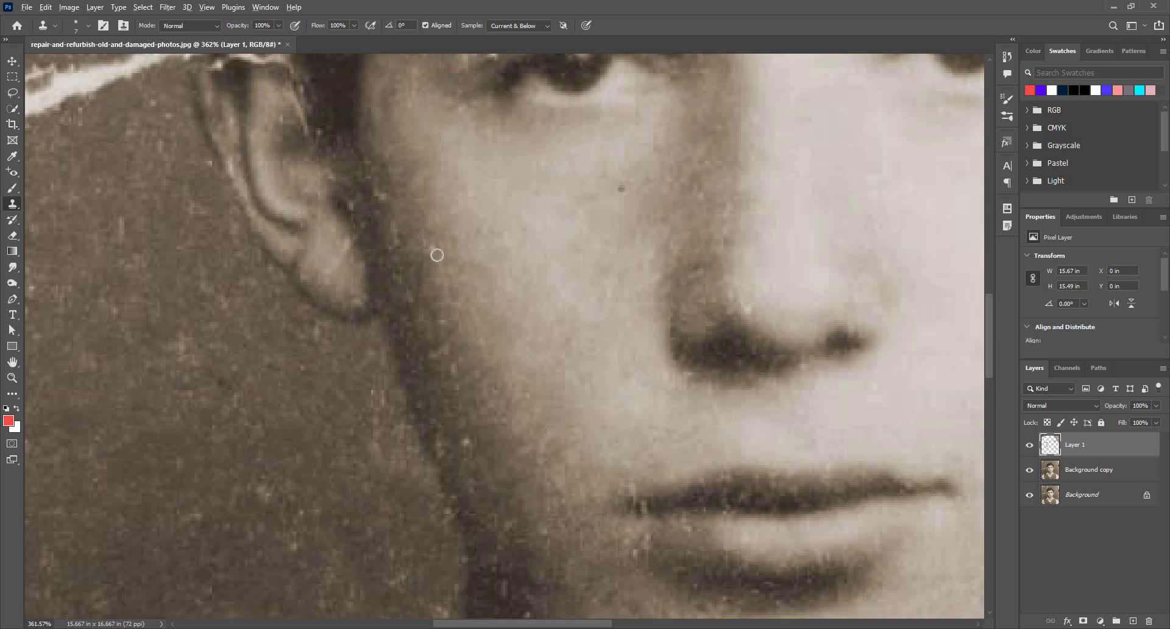
drag(448, 282, 350, 389)
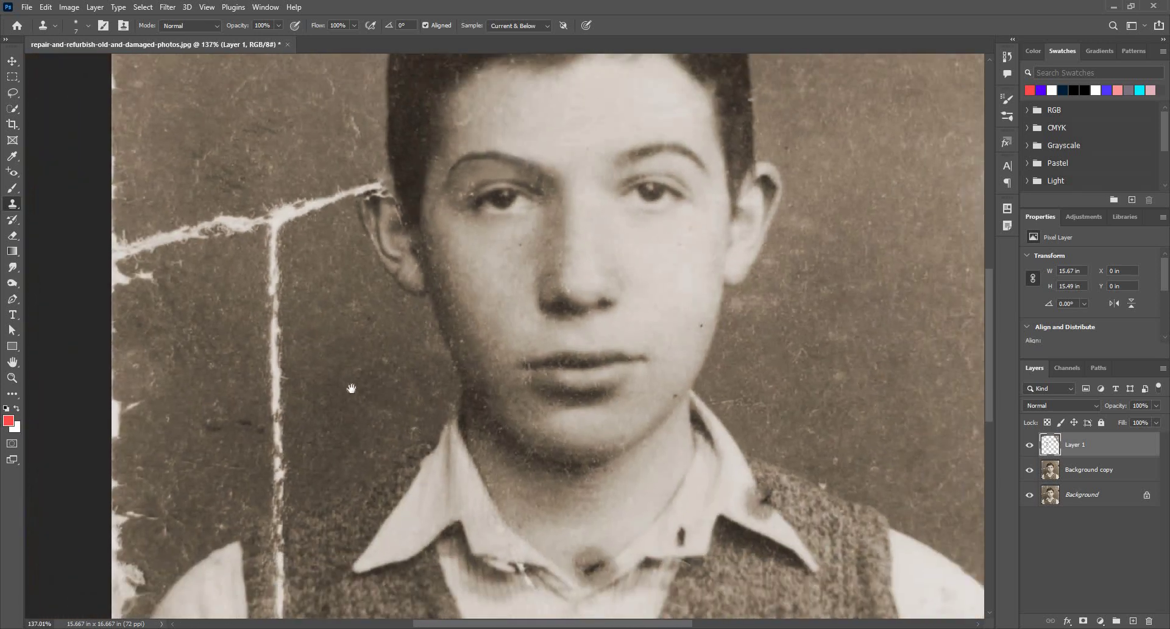
Enlarge the brush and clone background over the wide white crack running from near the left ear to the photo's left edge.
drag(296, 353, 374, 470)
drag(347, 352, 374, 406)
drag(510, 206, 467, 207)
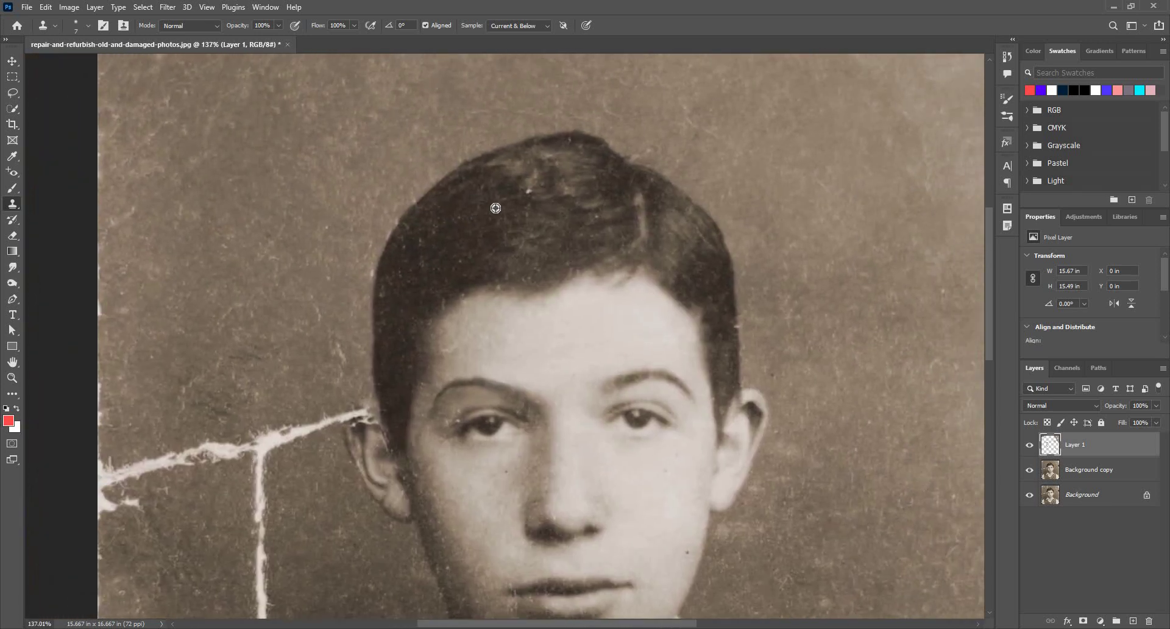
drag(421, 286, 514, 242)
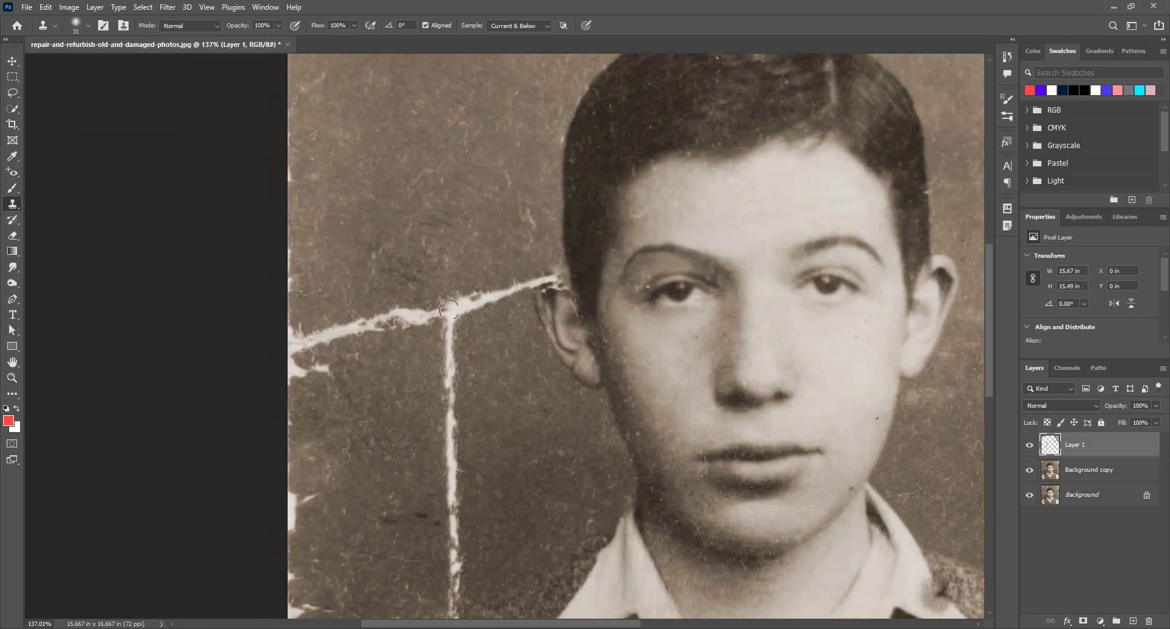
mouse_move(449, 310)
mouse_down()
mouse_move(350, 303)
mouse_move(308, 334)
mouse_move(291, 318)
mouse_up()
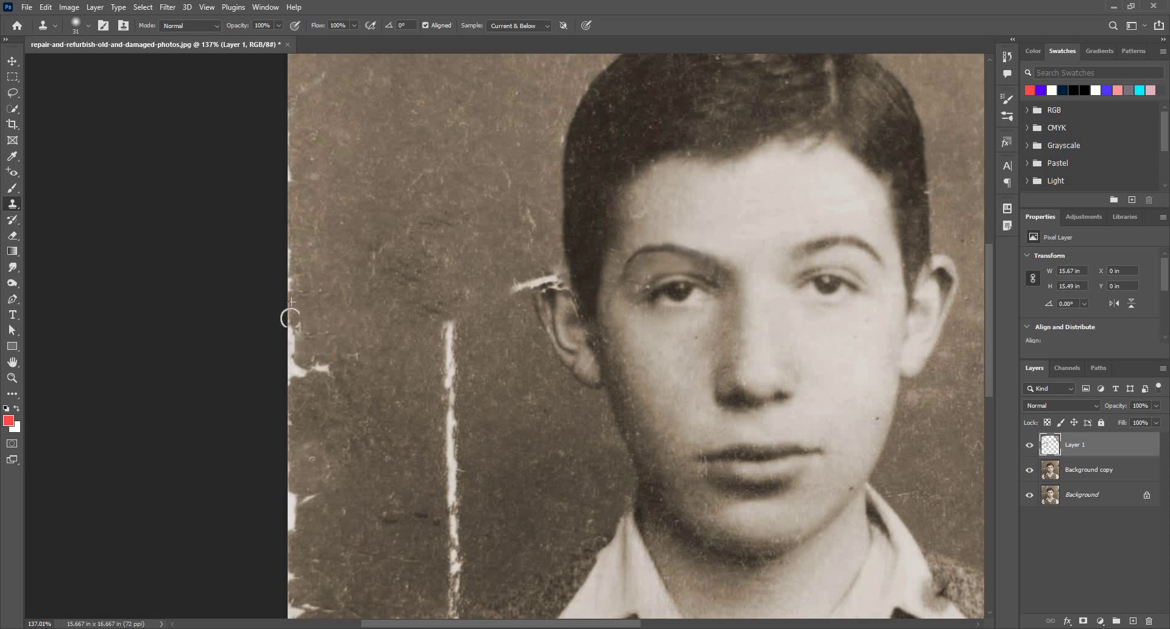
Clone background over the white nicks and torn patches along the photo's left edge down to the shoulder, adjusting the brush size.
drag(290, 231, 290, 144)
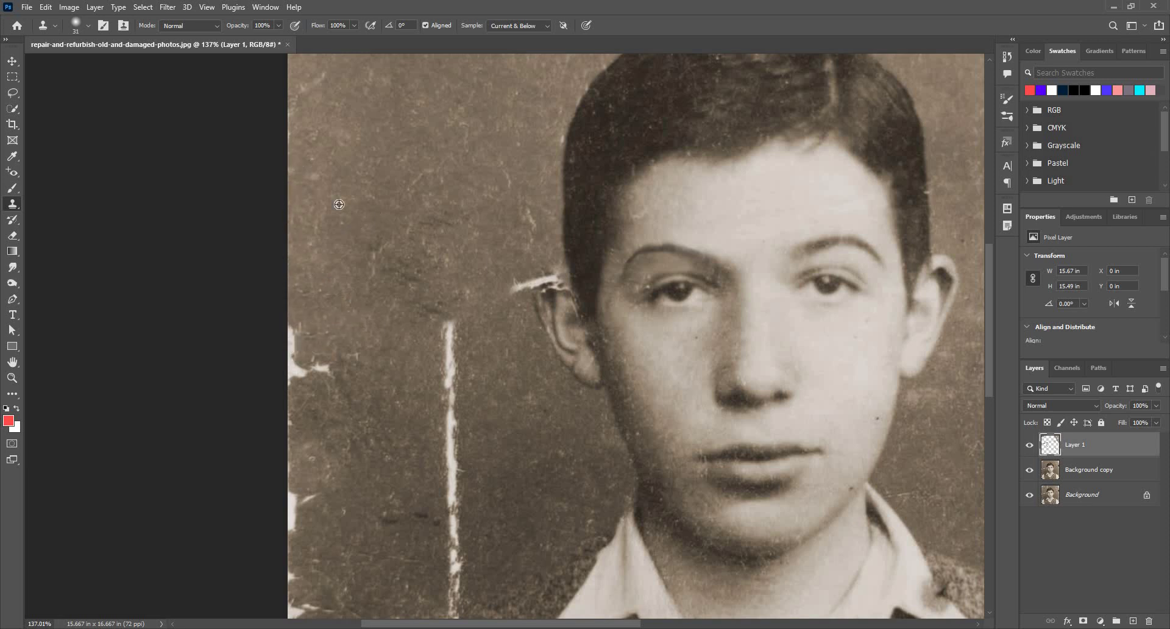
mouse_move(339, 204)
mouse_down()
mouse_move(335, 69)
mouse_move(317, 151)
mouse_move(272, 183)
mouse_up()
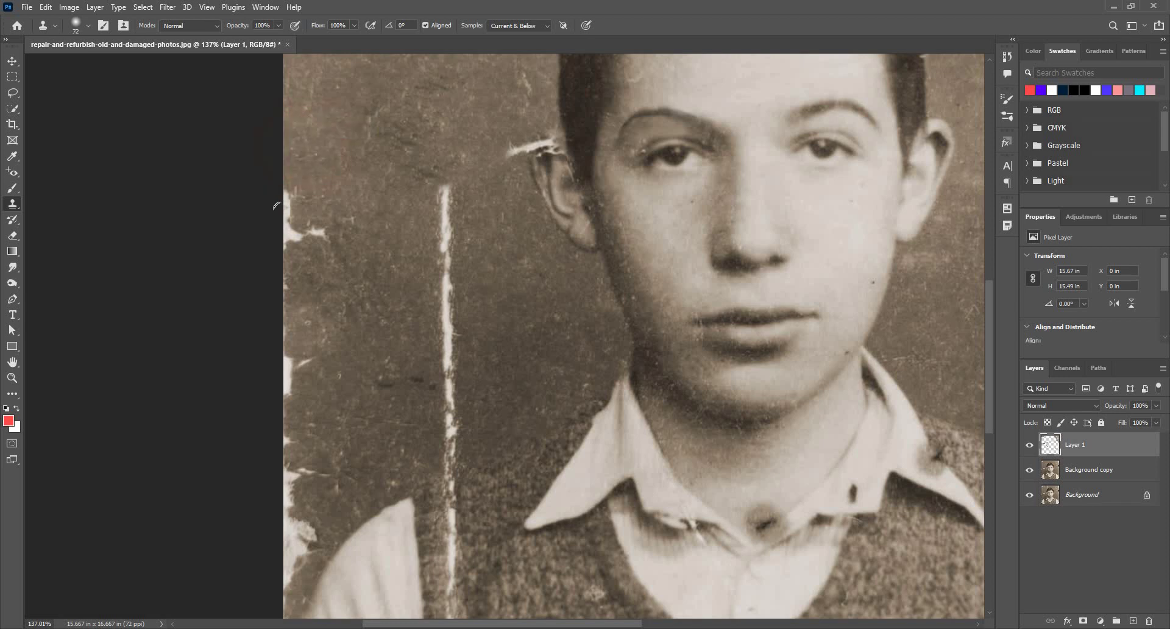
mouse_move(318, 215)
mouse_down()
mouse_move(328, 248)
mouse_move(295, 205)
mouse_move(276, 131)
mouse_up()
drag(311, 187, 268, 170)
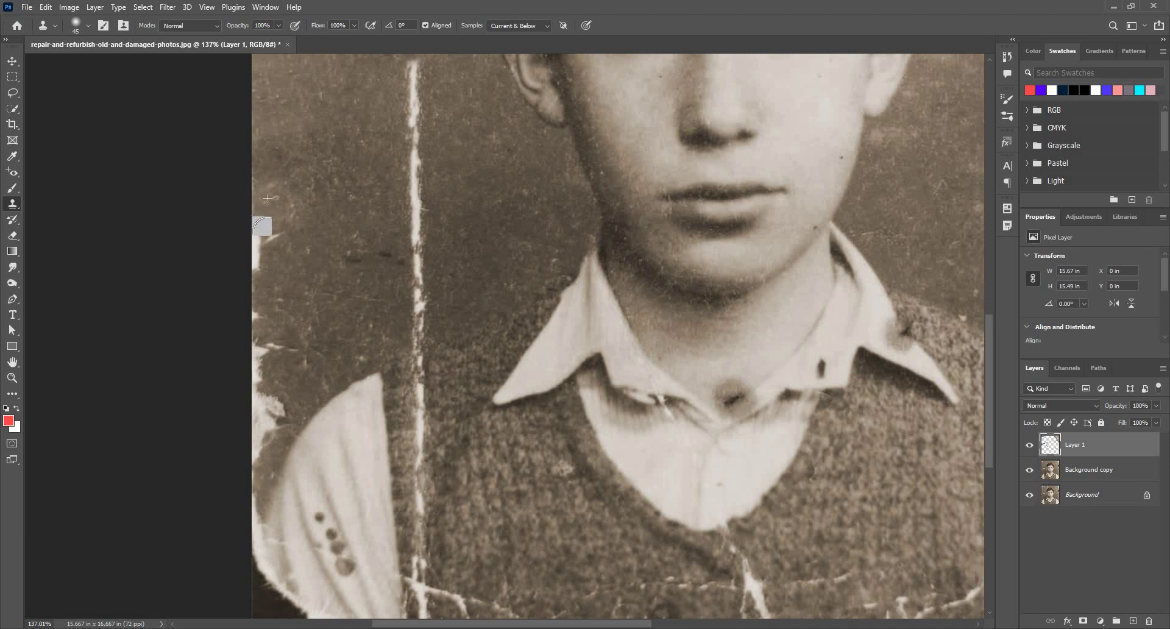
click(275, 250)
alt+click(272, 228)
click(263, 264)
mouse_move(254, 343)
mouse_down()
mouse_move(260, 414)
mouse_move(246, 384)
mouse_move(259, 426)
mouse_move(248, 449)
mouse_move(250, 410)
mouse_move(310, 289)
mouse_up()
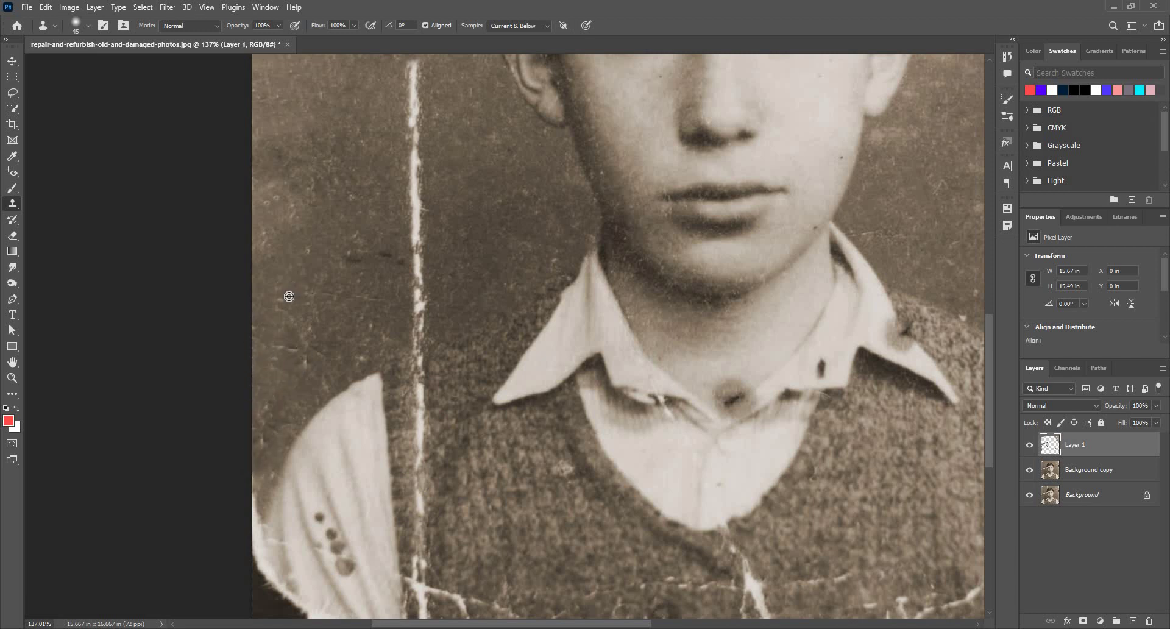
Clone shirt sleeve fabric over the torn, dark lower-left corner of the photo to rebuild the missing sleeve.
scroll(289, 296, down, 4)
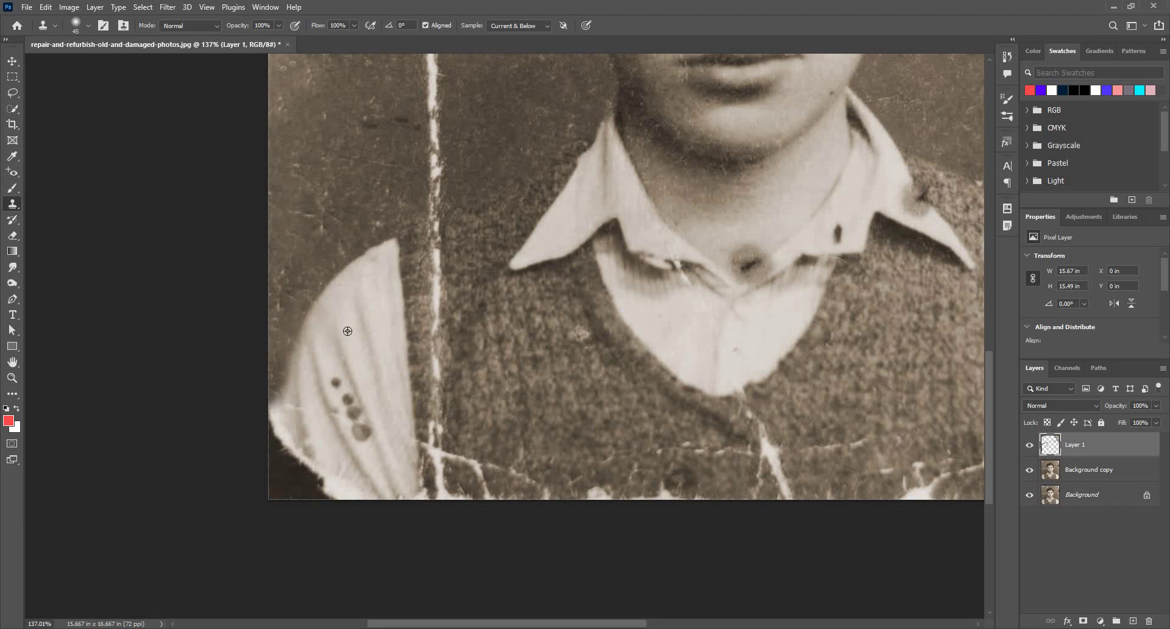
drag(331, 330, 347, 331)
drag(281, 362, 271, 362)
mouse_move(263, 409)
mouse_down()
mouse_move(244, 432)
mouse_move(263, 397)
mouse_move(269, 423)
mouse_up()
mouse_move(281, 439)
mouse_down()
mouse_move(361, 472)
mouse_move(332, 479)
mouse_move(347, 493)
mouse_move(298, 491)
mouse_up()
Clone clean sleeve fabric over the torn lower-left corner and the upper dark spots on the left sleeve.
mouse_move(337, 350)
mouse_down()
mouse_move(326, 349)
mouse_move(336, 267)
mouse_up()
scroll(334, 261, up, 3)
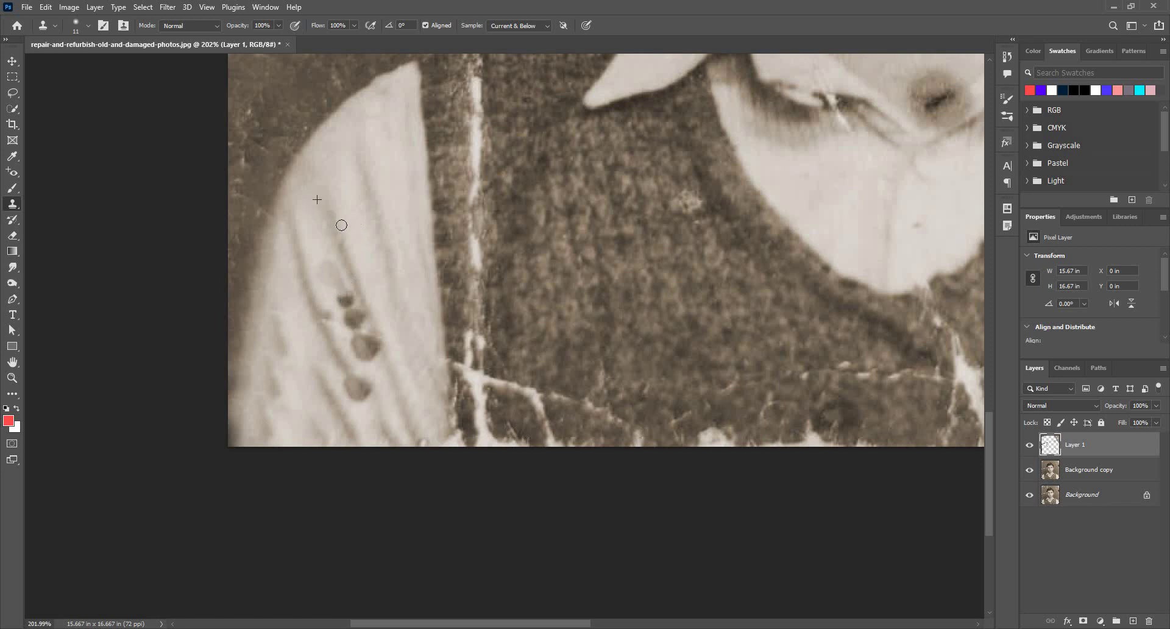
alt+scroll(321, 288, up, 1)
alt+right_click(319, 230)
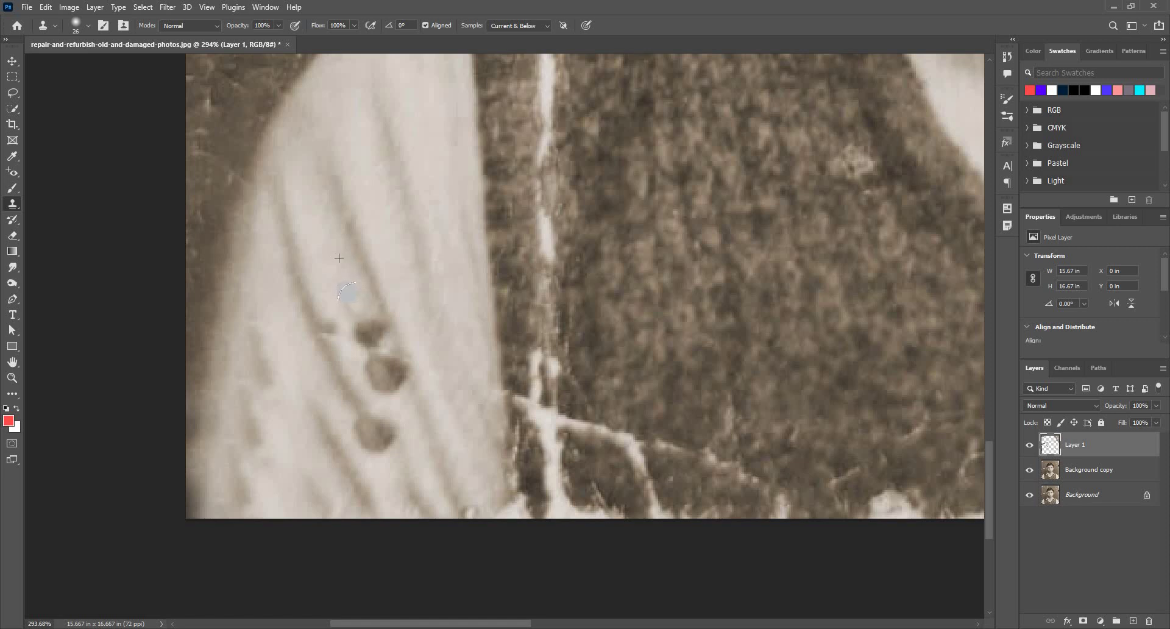
drag(378, 329, 370, 356)
click(387, 375)
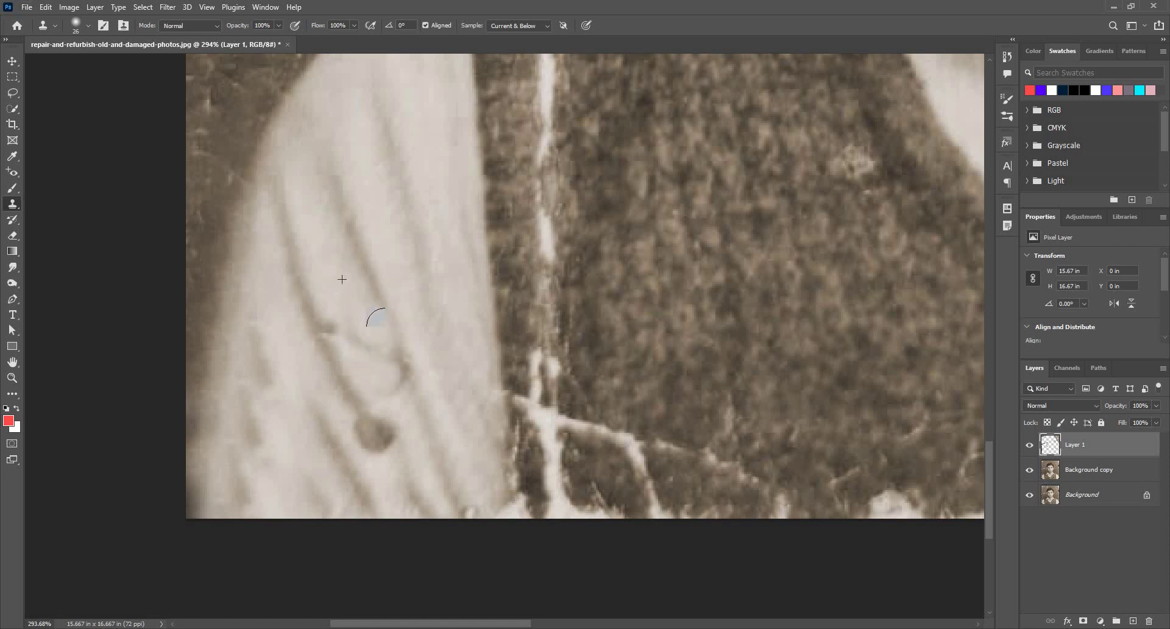
alt+click(339, 272)
click(393, 335)
mouse_move(388, 383)
mouse_down()
mouse_move(372, 365)
mouse_move(386, 365)
mouse_up()
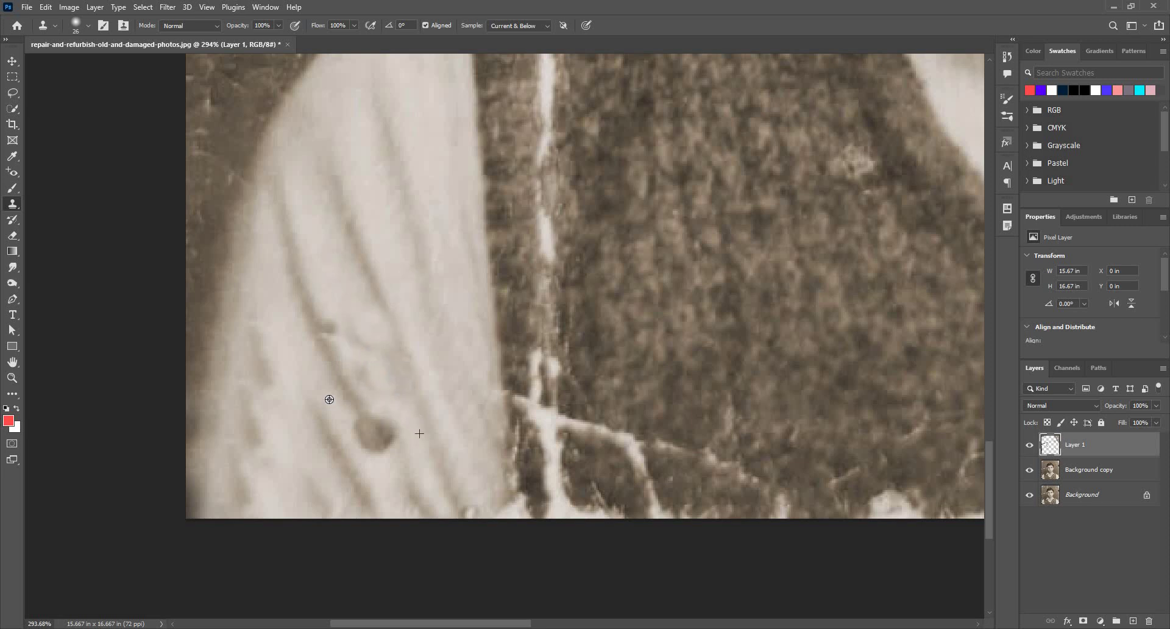
Clone sleeve fabric over the lowest dark spot and the faint mark near the left sleeve's outer edge.
alt+click(344, 385)
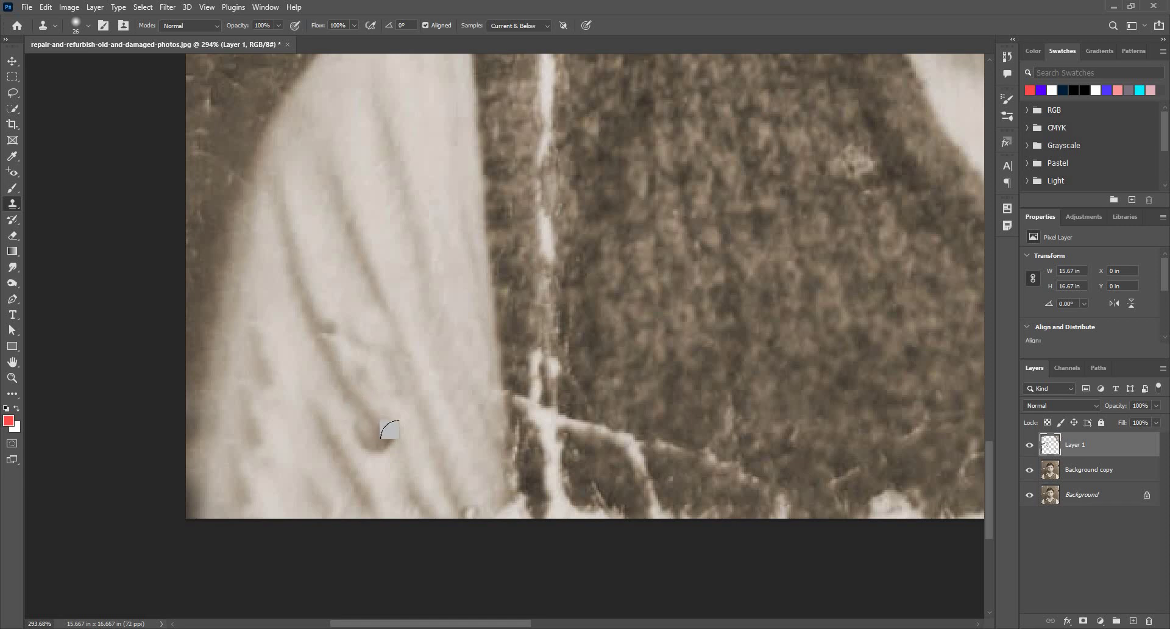
click(372, 432)
alt+click(310, 427)
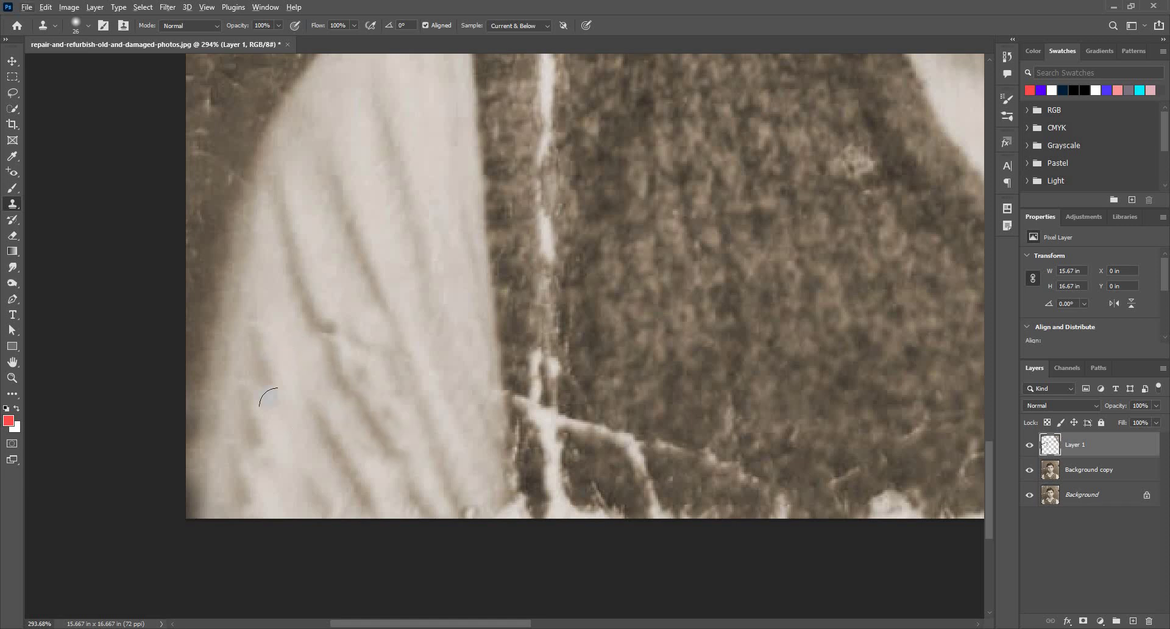
drag(268, 372, 276, 389)
alt+click(267, 295)
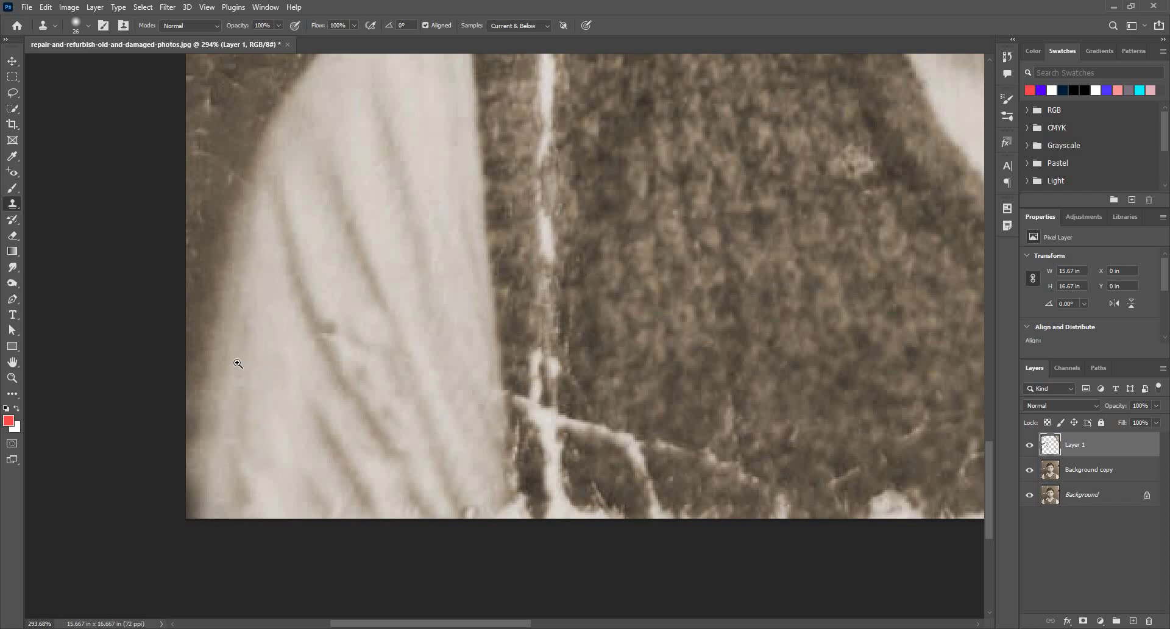
Clone background over the white vertical crack between the left ear's height and the shoulder, plus the dark marks beside it.
scroll(238, 364, down, 6)
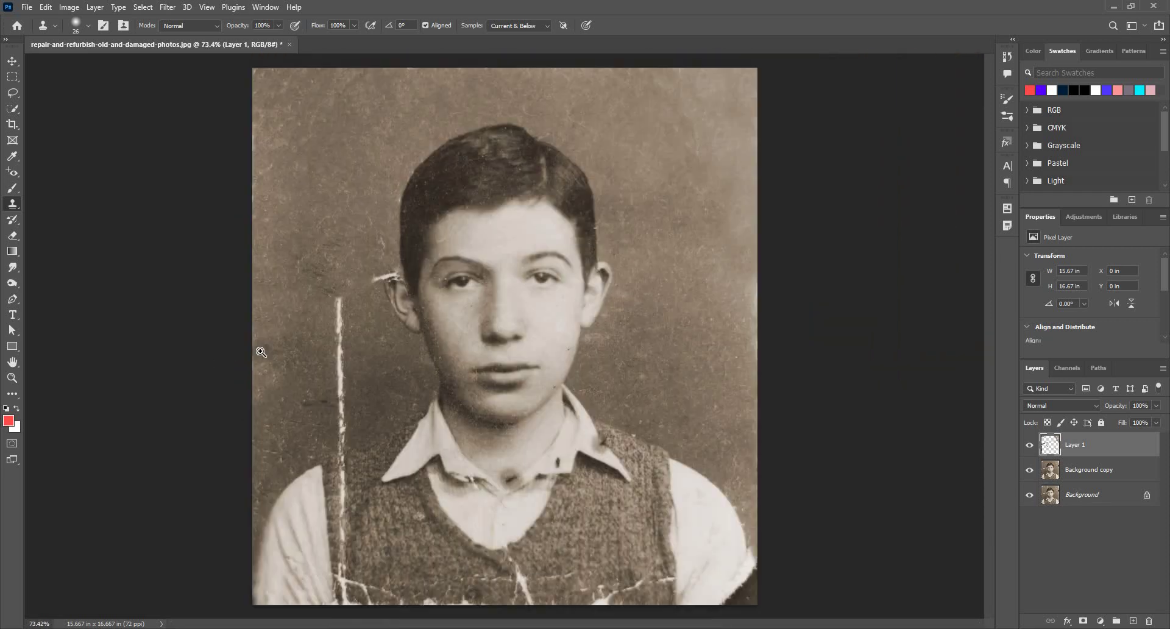
scroll(301, 353, up, 4)
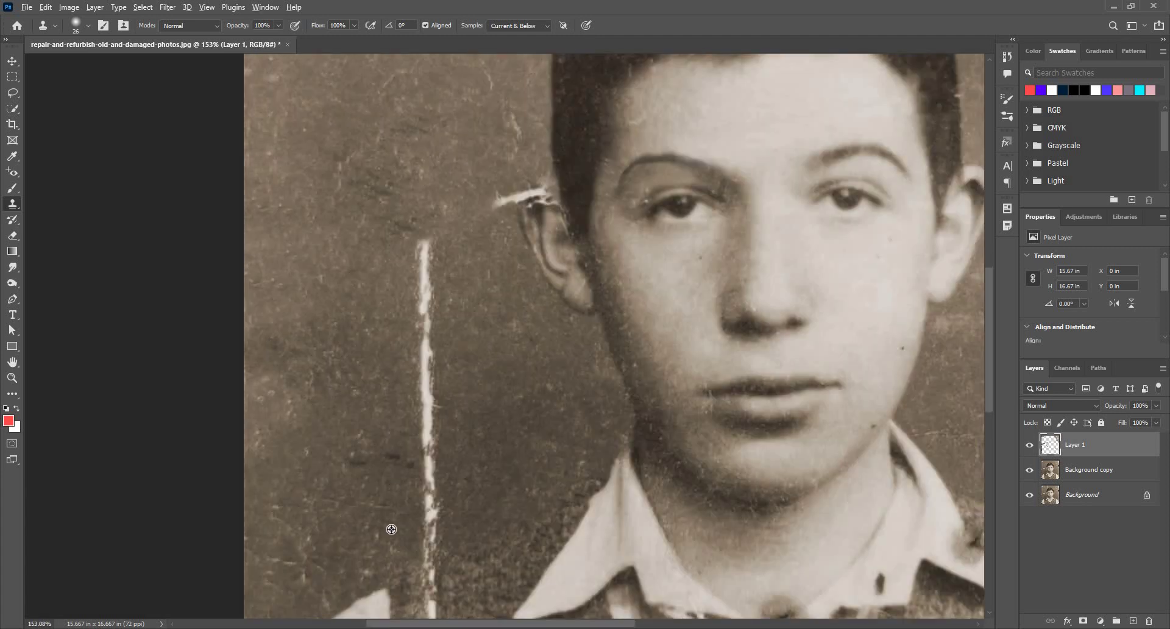
alt+click(391, 529)
click(431, 545)
shift+click(426, 247)
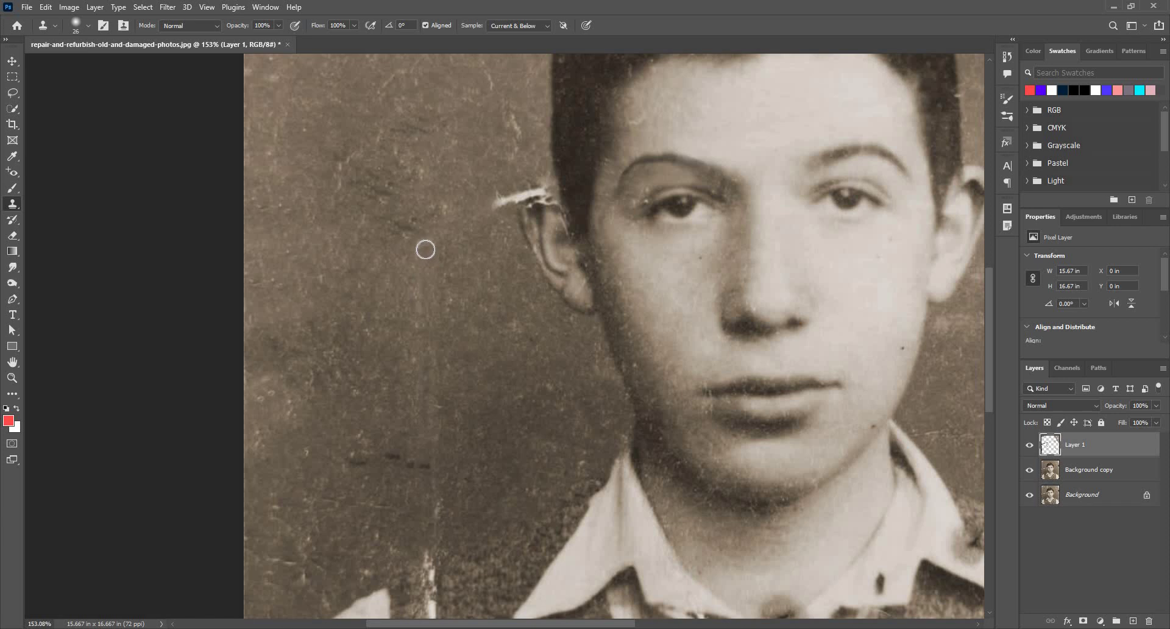
click(390, 450)
click(395, 458)
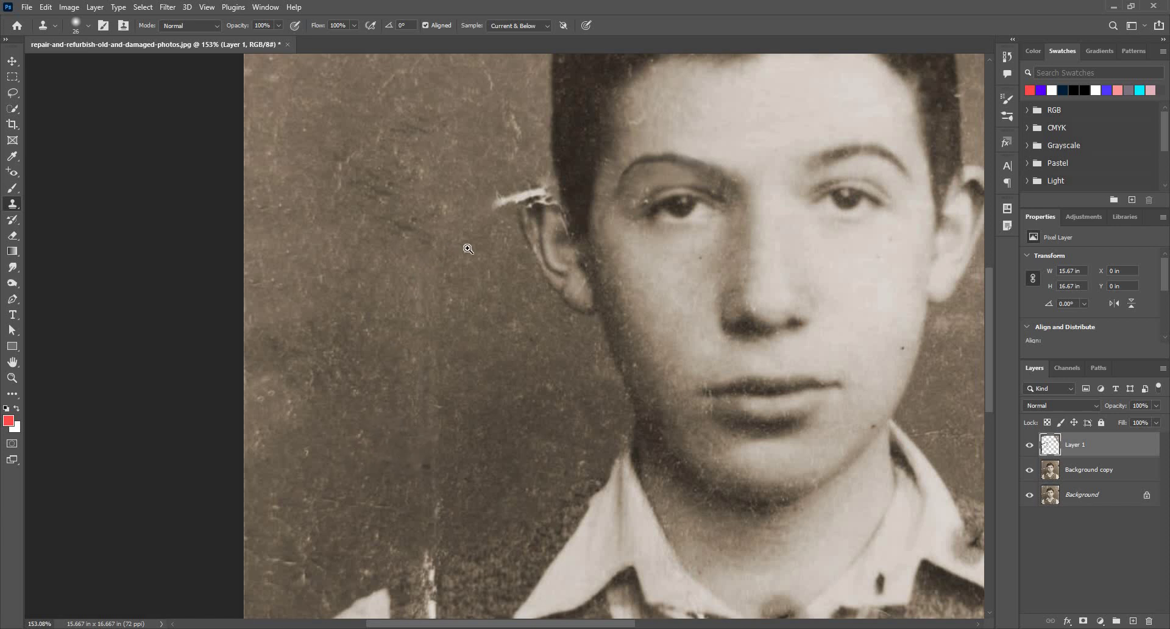
Clone background over the outer end of the white tear beside the left ear and dark ear shading over the white flecks beneath it.
mouse_move(467, 249)
mouse_down()
mouse_move(407, 289)
mouse_move(407, 278)
mouse_move(391, 283)
mouse_move(423, 275)
mouse_up()
alt+click(350, 344)
alt+click(426, 342)
click(426, 280)
alt+click(362, 352)
mouse_move(432, 324)
mouse_down()
mouse_move(409, 308)
mouse_move(446, 314)
mouse_move(482, 347)
mouse_up()
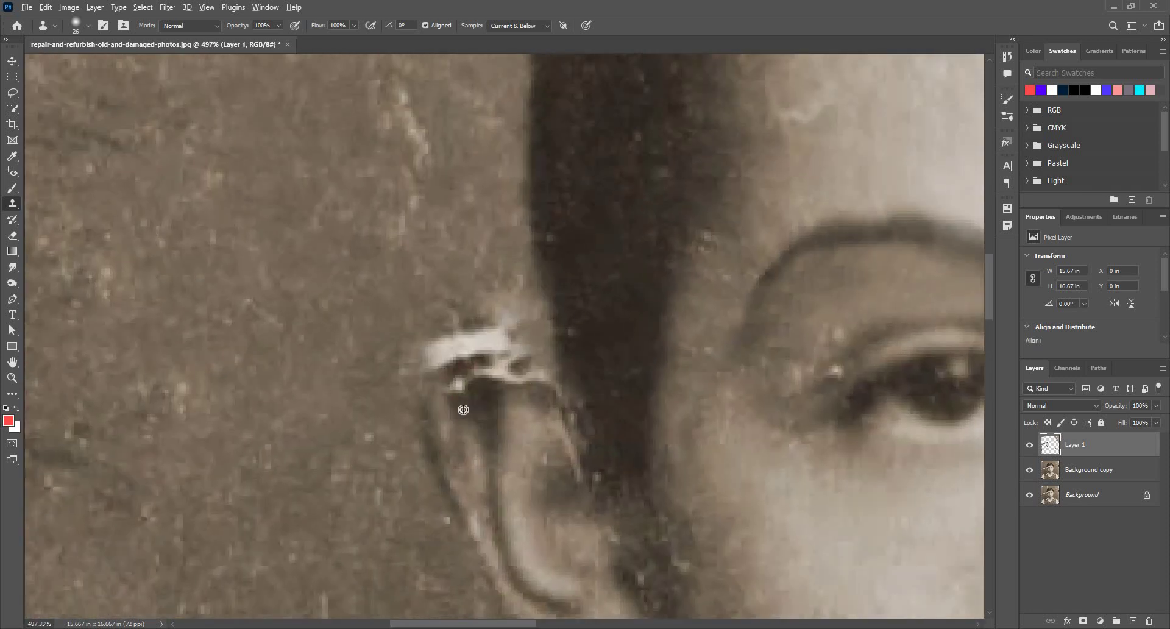
drag(478, 410, 466, 411)
mouse_move(464, 410)
mouse_down()
mouse_move(464, 393)
mouse_move(503, 380)
mouse_up()
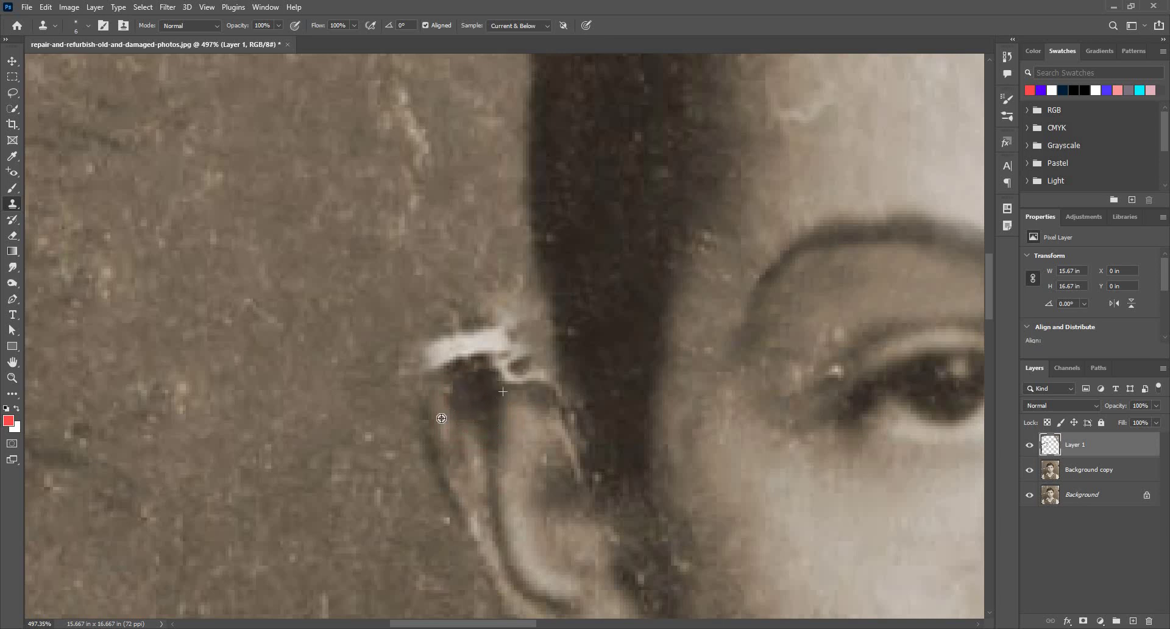
Try to clone the left ear's outer rim upward over the end of the white tear.
alt+right_click(442, 423)
drag(443, 361, 443, 395)
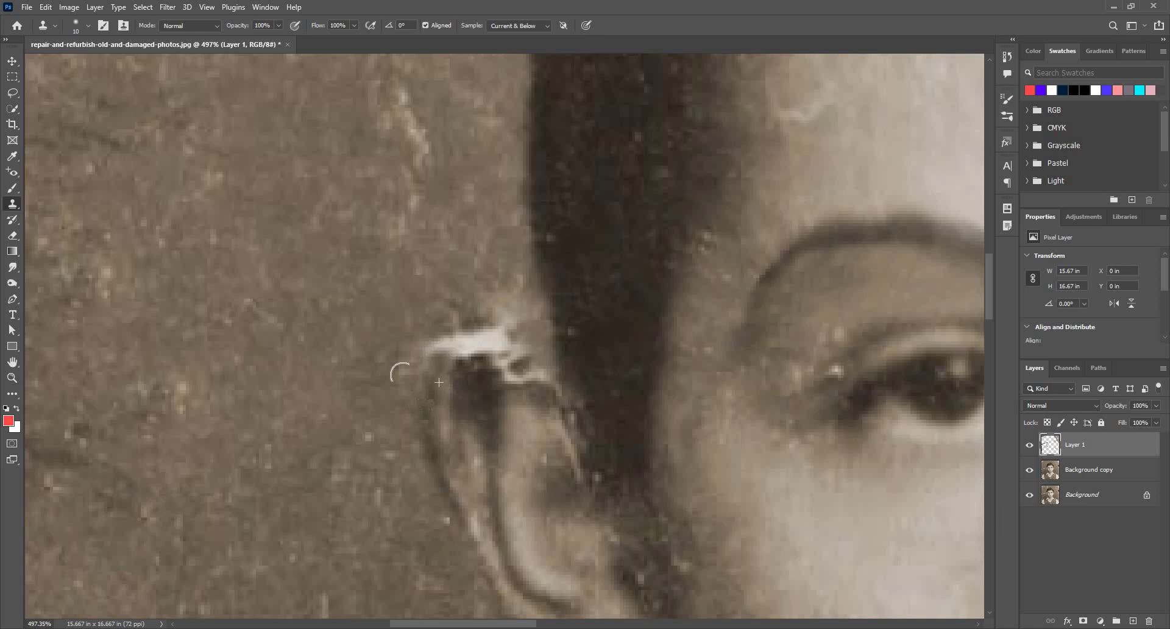
key(ctrl+z)
key(ctrl+z)
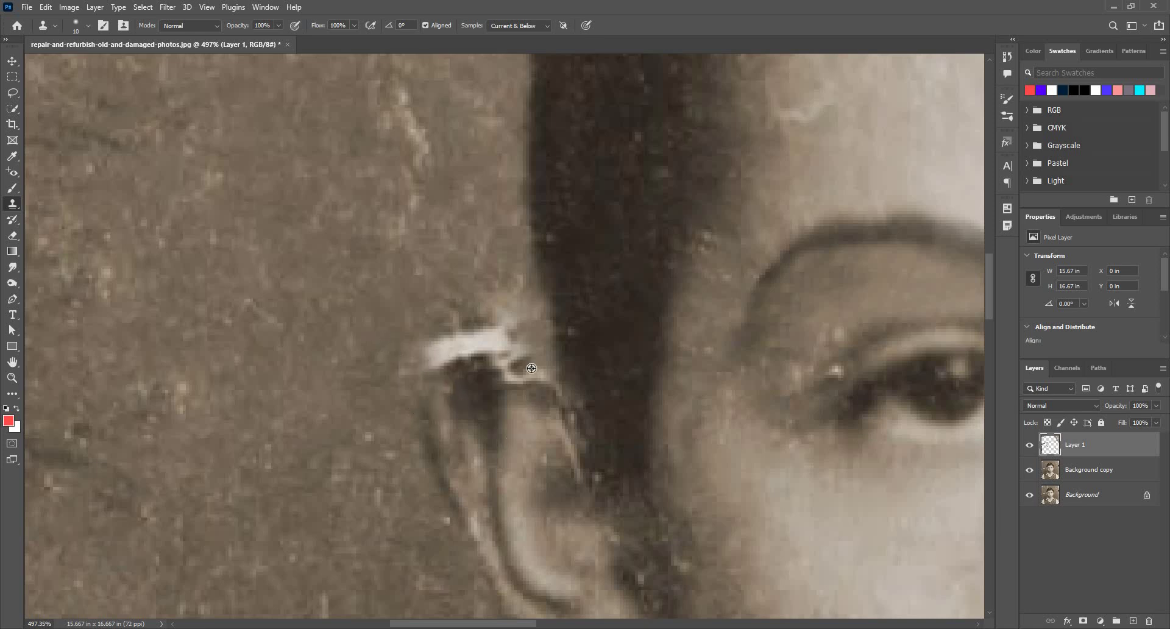
Clone background over the remaining white tear across the top of the left ear with a larger brush.
alt+right_click(485, 276)
mouse_move(517, 321)
mouse_down()
mouse_move(403, 341)
mouse_move(412, 379)
mouse_move(504, 331)
mouse_move(418, 342)
mouse_move(496, 337)
mouse_move(469, 339)
mouse_up()
mouse_move(392, 318)
mouse_down()
mouse_move(331, 324)
mouse_move(497, 412)
mouse_up()
alt+click(482, 408)
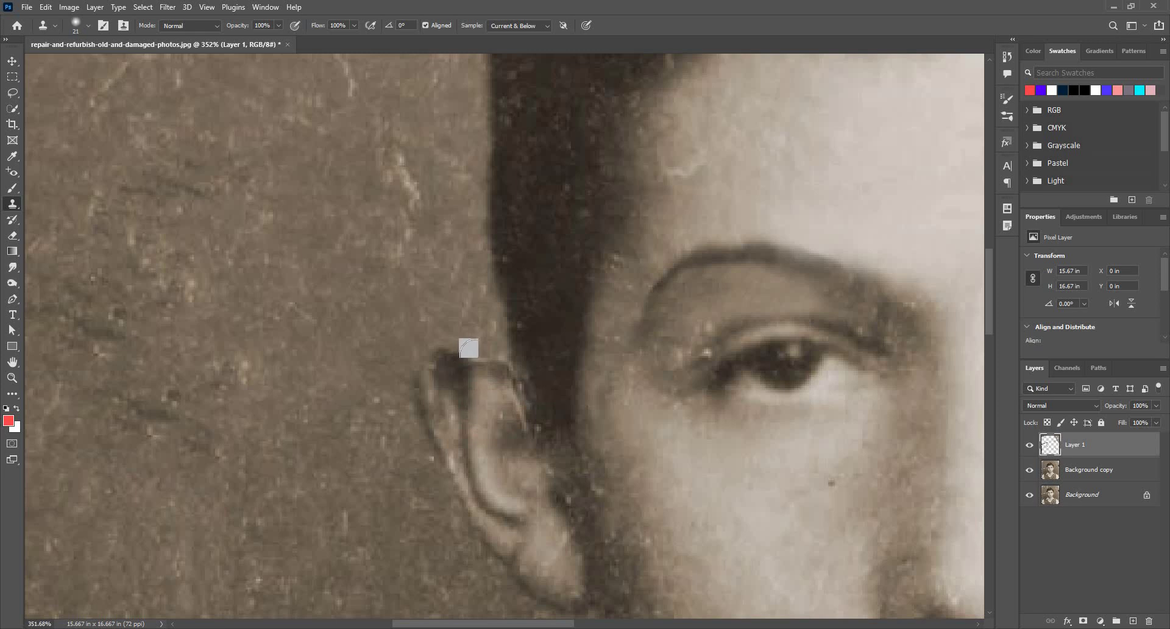
Clone skin and shading within the left ear over its damaged upper edge, adjusting the brush size.
drag(479, 359, 503, 361)
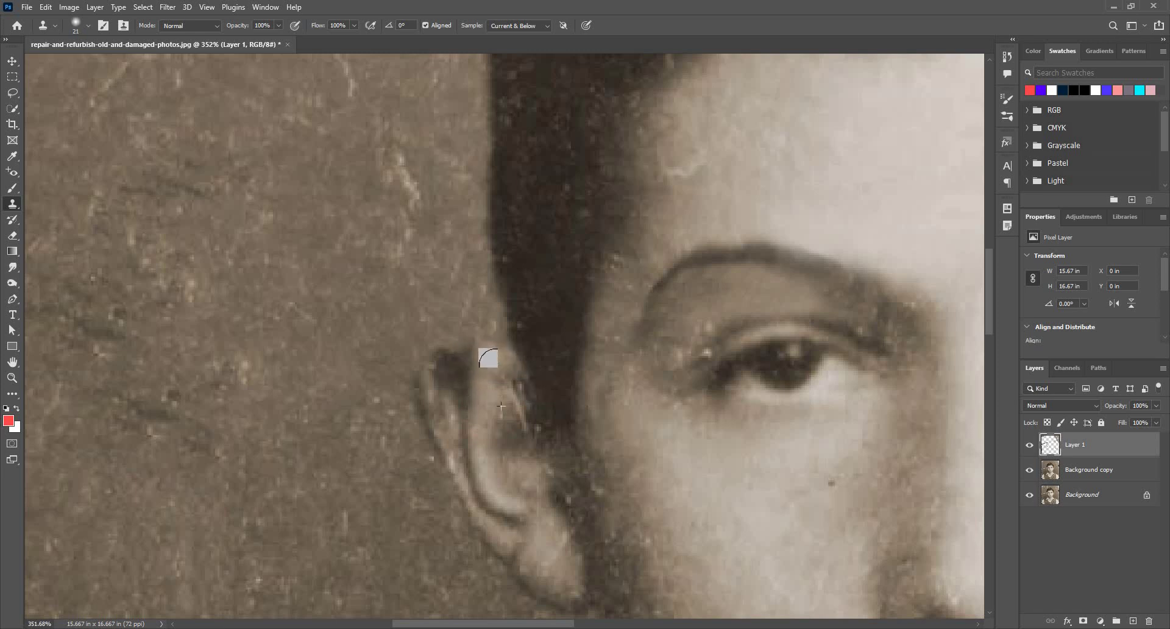
mouse_move(480, 342)
mouse_down()
mouse_move(444, 331)
mouse_move(476, 370)
mouse_move(462, 347)
mouse_move(450, 384)
mouse_move(463, 344)
mouse_move(435, 381)
mouse_move(470, 421)
mouse_up()
alt+click(459, 381)
key(ctrl+z)
alt+right_click(452, 375)
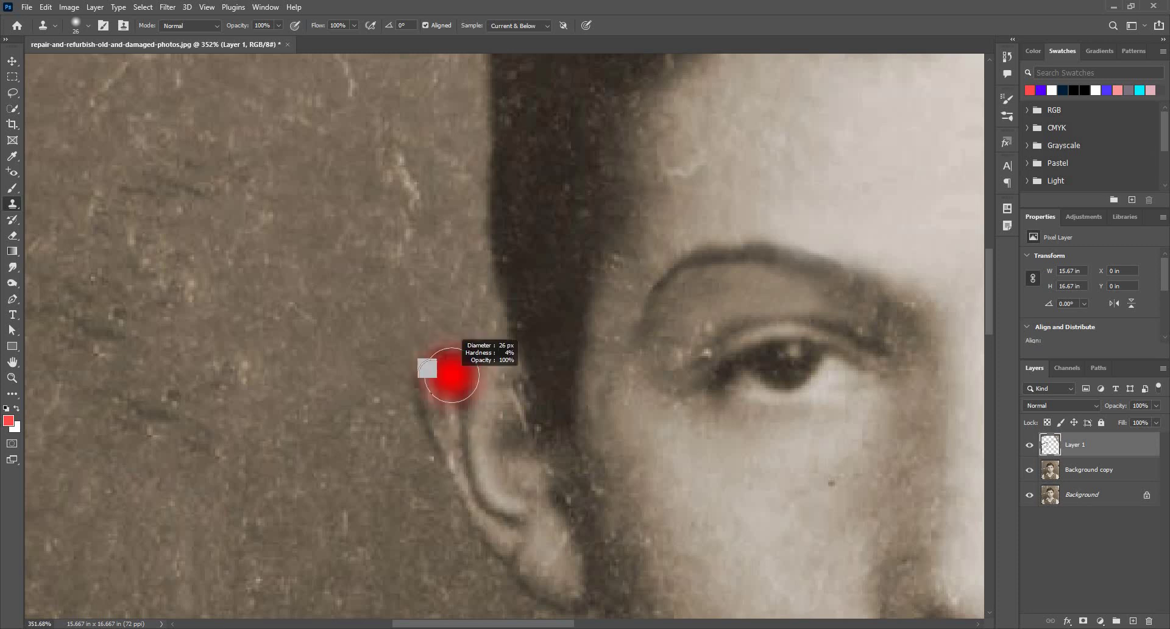
mouse_move(426, 353)
mouse_down()
mouse_move(477, 325)
mouse_move(482, 348)
mouse_move(474, 307)
mouse_move(419, 344)
mouse_move(416, 319)
mouse_move(475, 303)
mouse_up()
Clone the left ear's dark inner shading and skin upward to extend the top of the ear.
scroll(423, 377, down, 6)
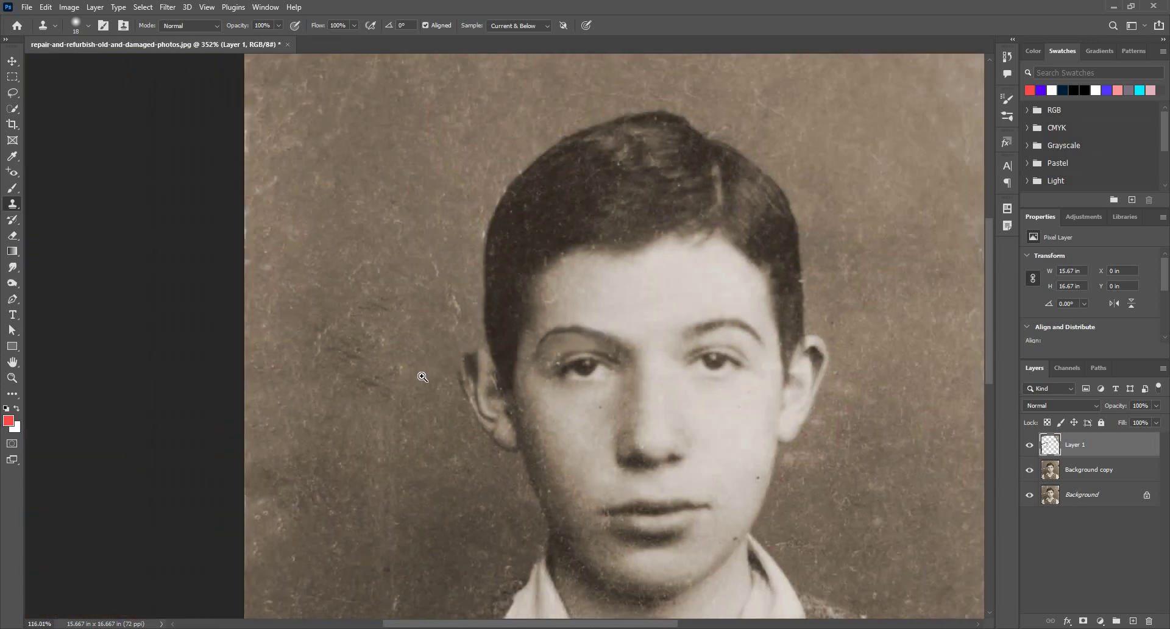
scroll(457, 380, up, 1)
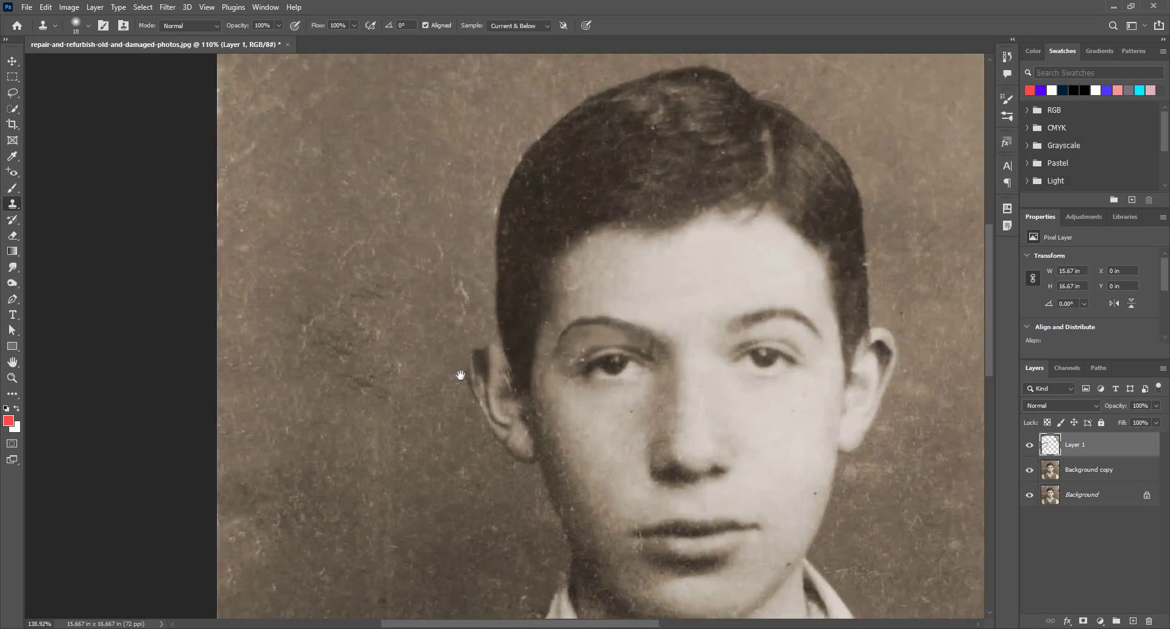
drag(439, 370, 409, 363)
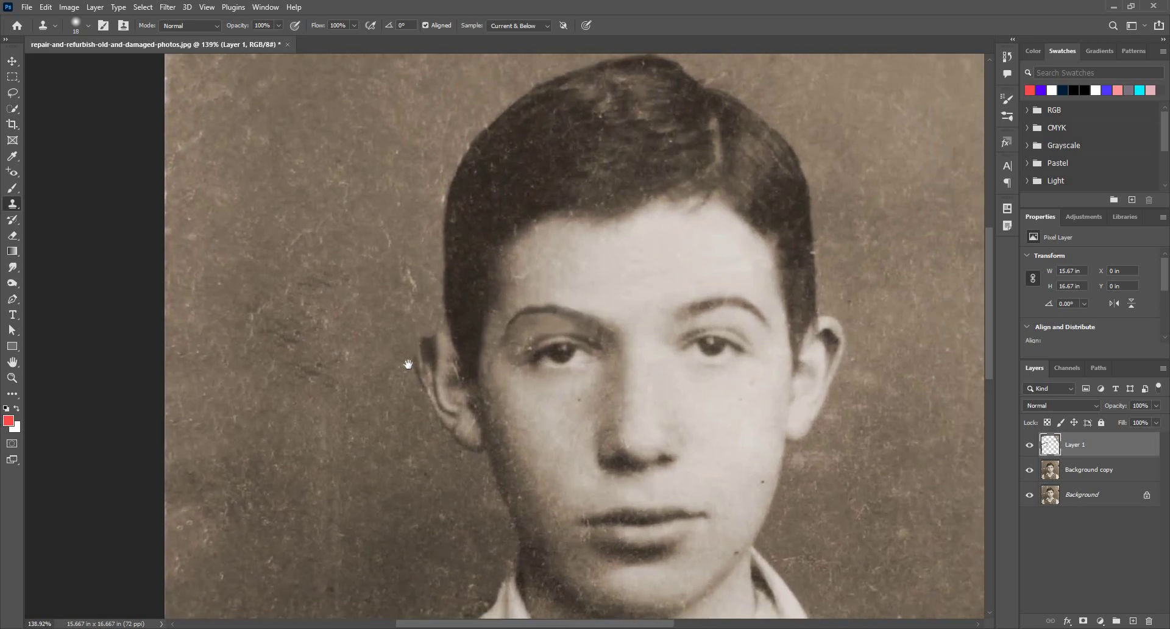
scroll(427, 359, up, 3)
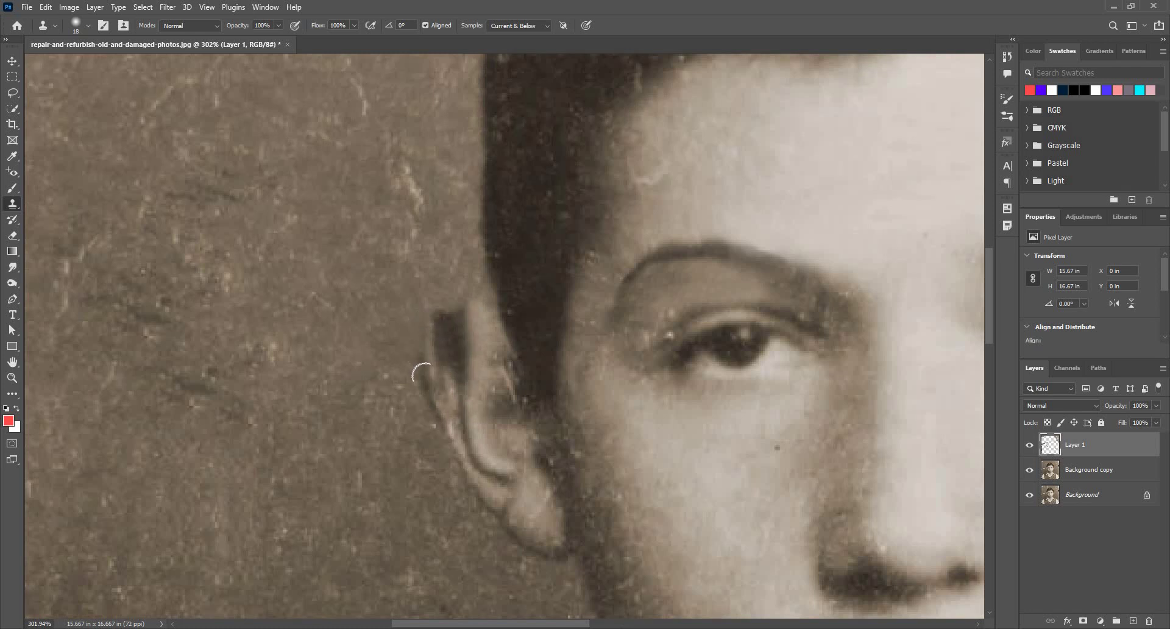
drag(447, 369, 447, 377)
click(447, 311)
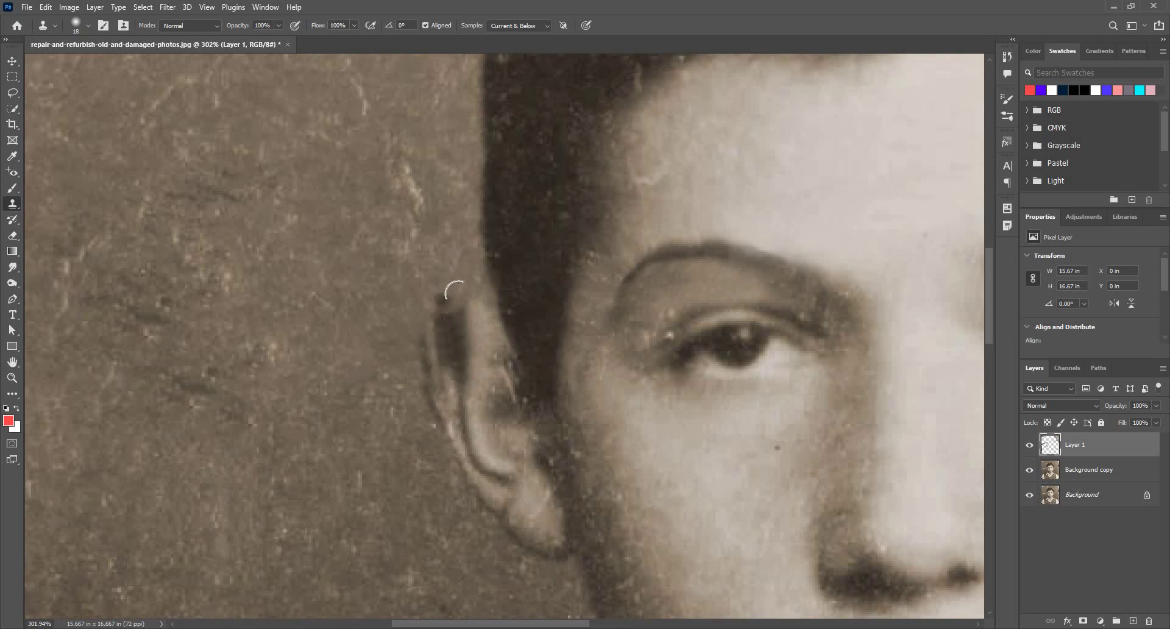
click(448, 304)
key(ctrl+z)
key(ctrl+z)
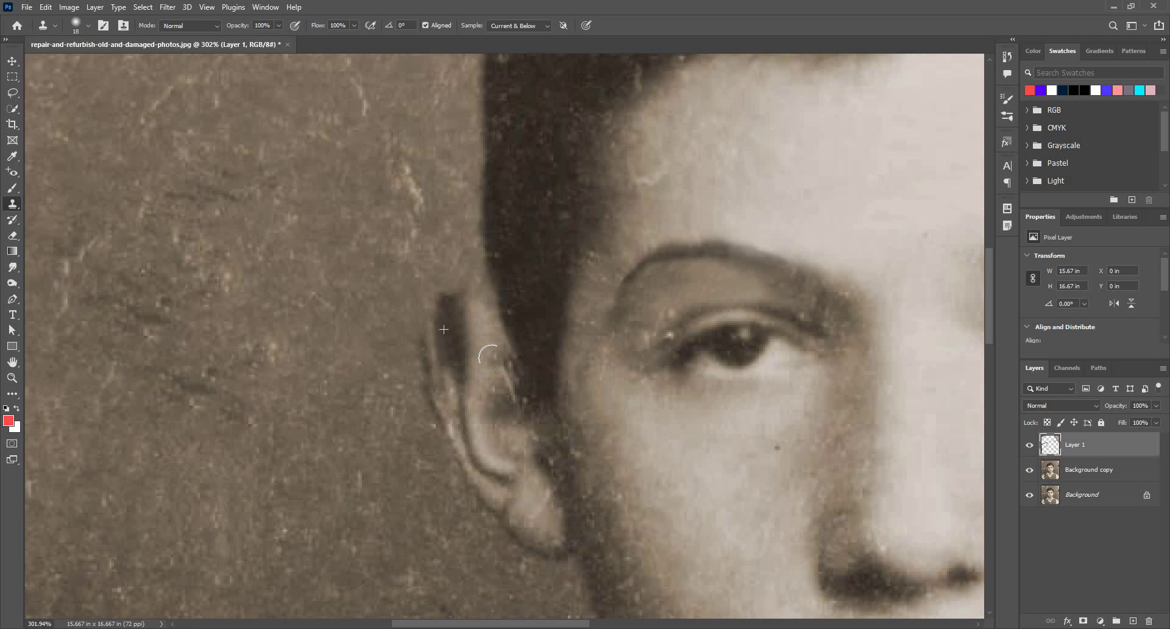
alt+click(481, 336)
mouse_move(484, 300)
mouse_down()
mouse_move(481, 337)
mouse_move(454, 297)
mouse_up()
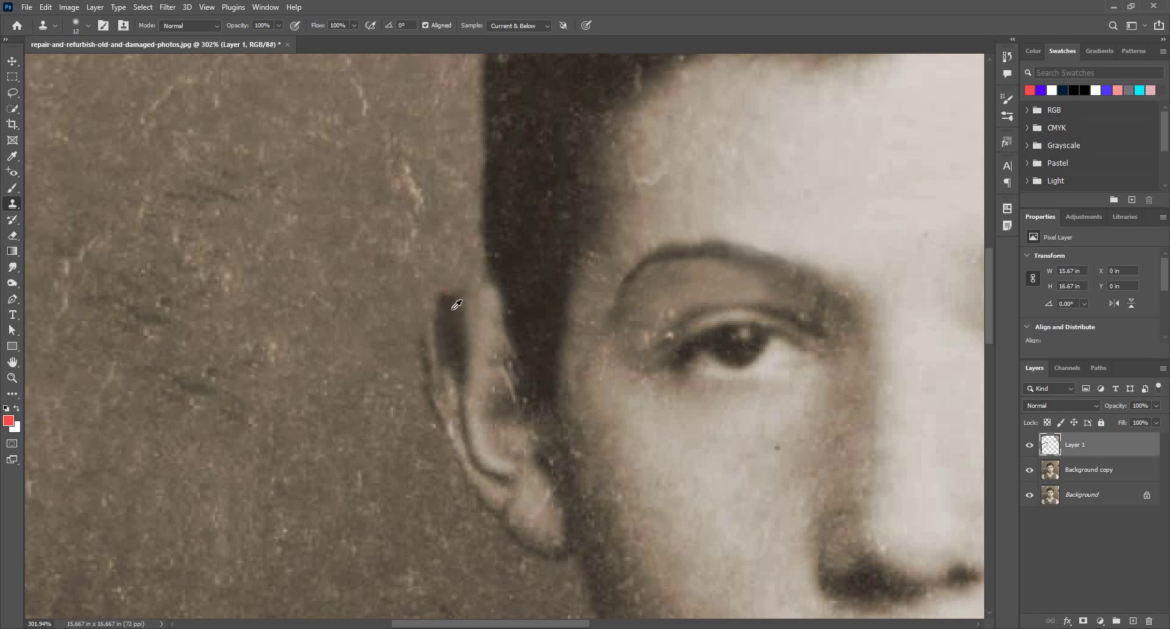
Paint the top rim of the left ear with the Brush tool, using tones sampled from the surrounding area.
key(b)
alt+click(450, 295)
mouse_move(460, 295)
mouse_down()
mouse_move(427, 295)
mouse_move(462, 288)
mouse_move(457, 305)
mouse_move(484, 279)
mouse_up()
alt+click(465, 290)
alt+click(460, 294)
mouse_move(453, 316)
mouse_down()
mouse_move(431, 344)
mouse_move(441, 291)
mouse_move(416, 337)
mouse_move(371, 350)
mouse_up()
alt+click(432, 337)
alt+click(429, 304)
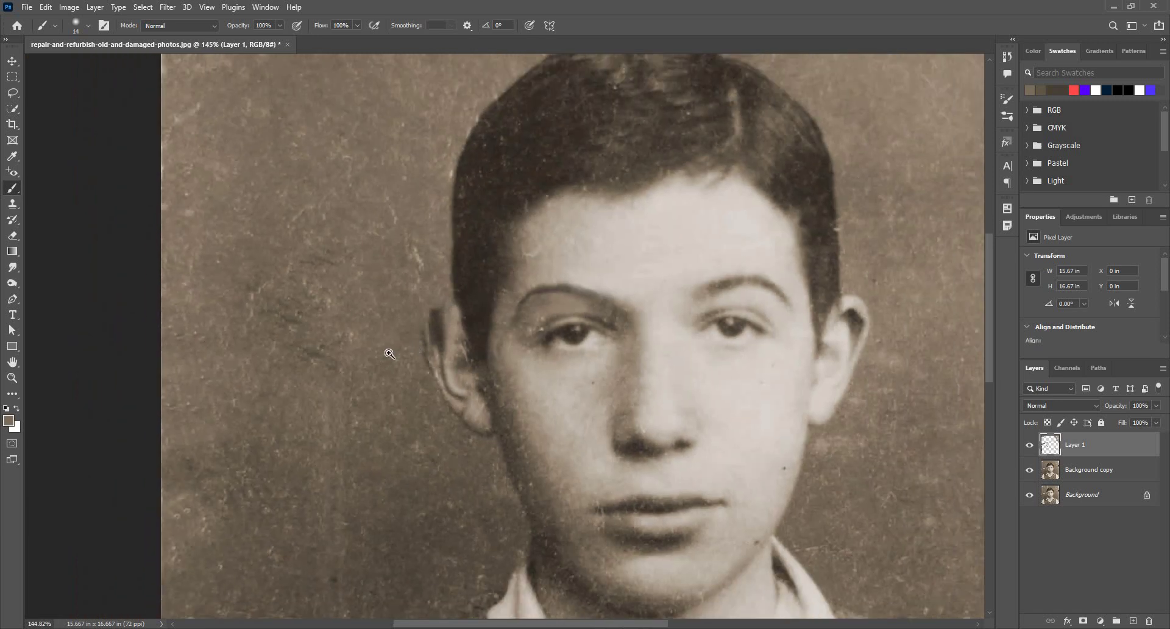
Lasso the upper part of the right ear and copy it from the Background copy layer onto a new layer.
scroll(384, 354, down, 3)
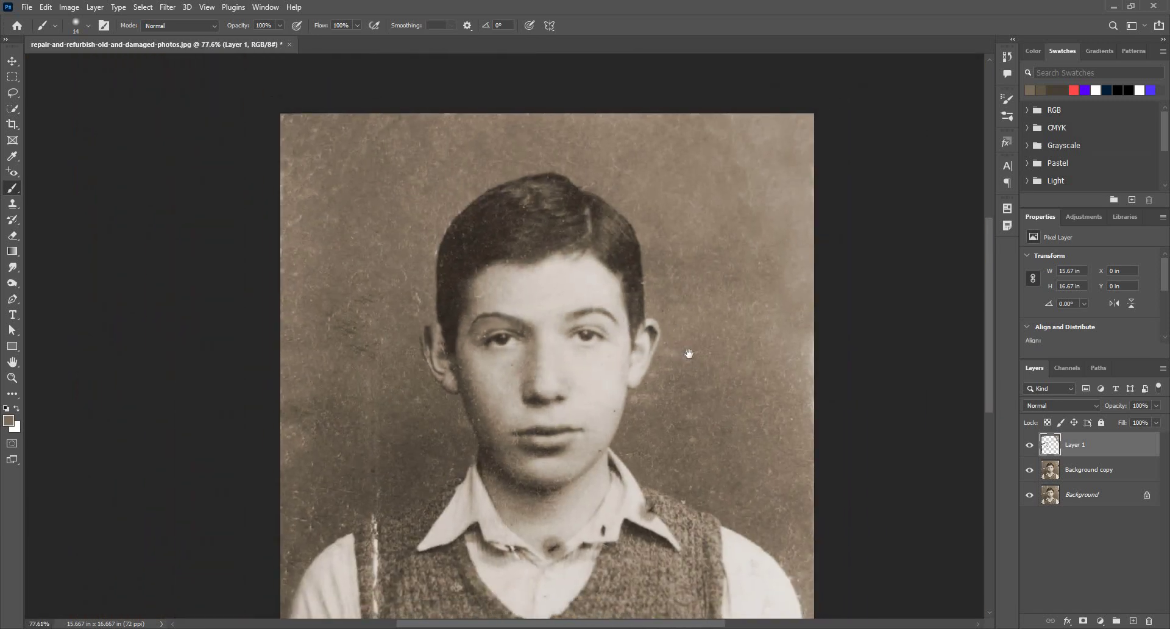
scroll(688, 354, up, 4)
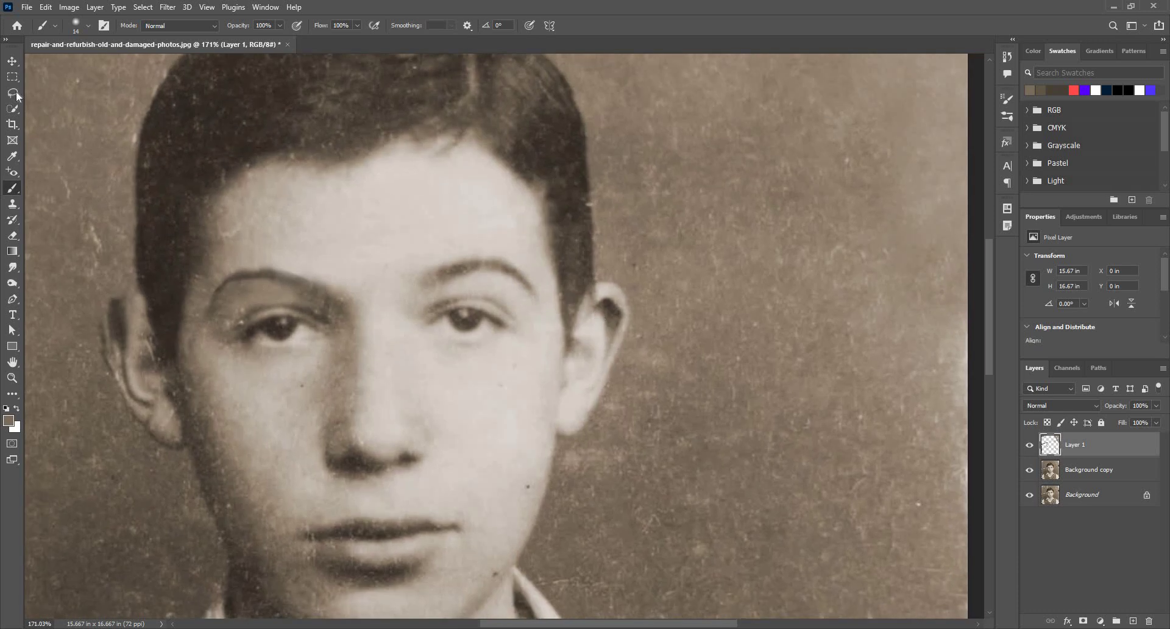
key(l)
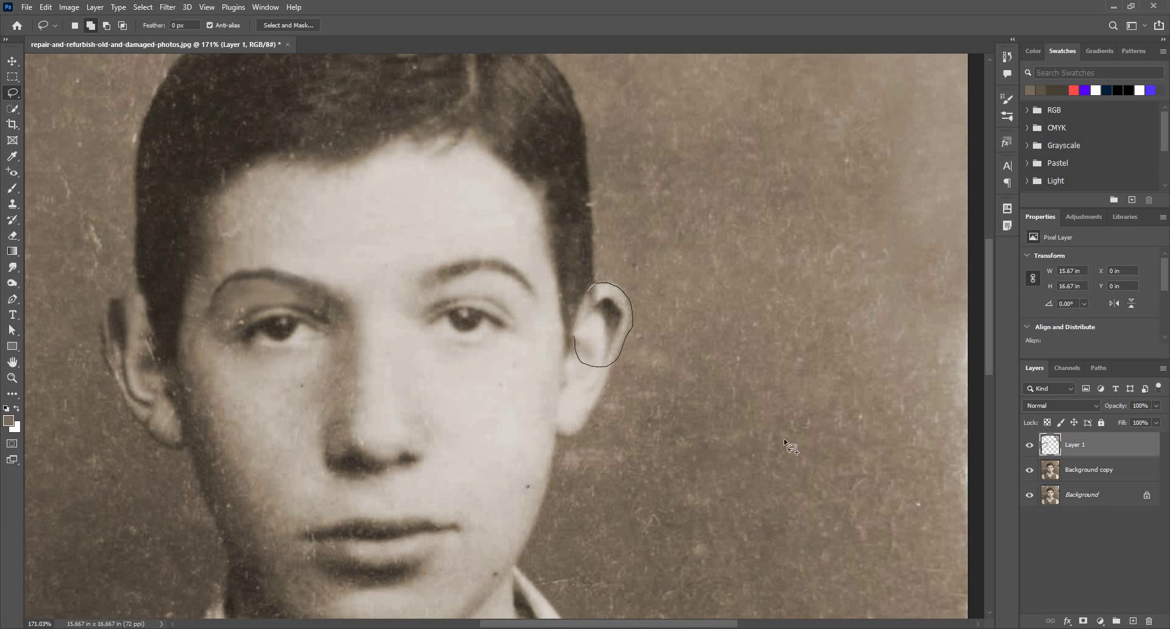
click(1103, 476)
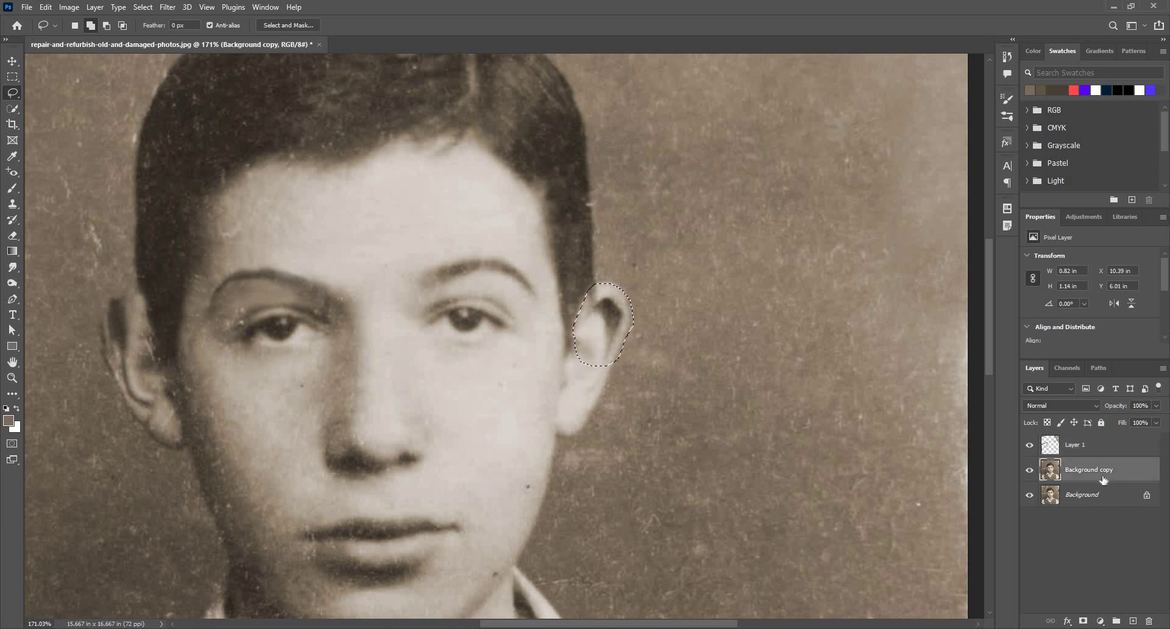
key(ctrl+j)
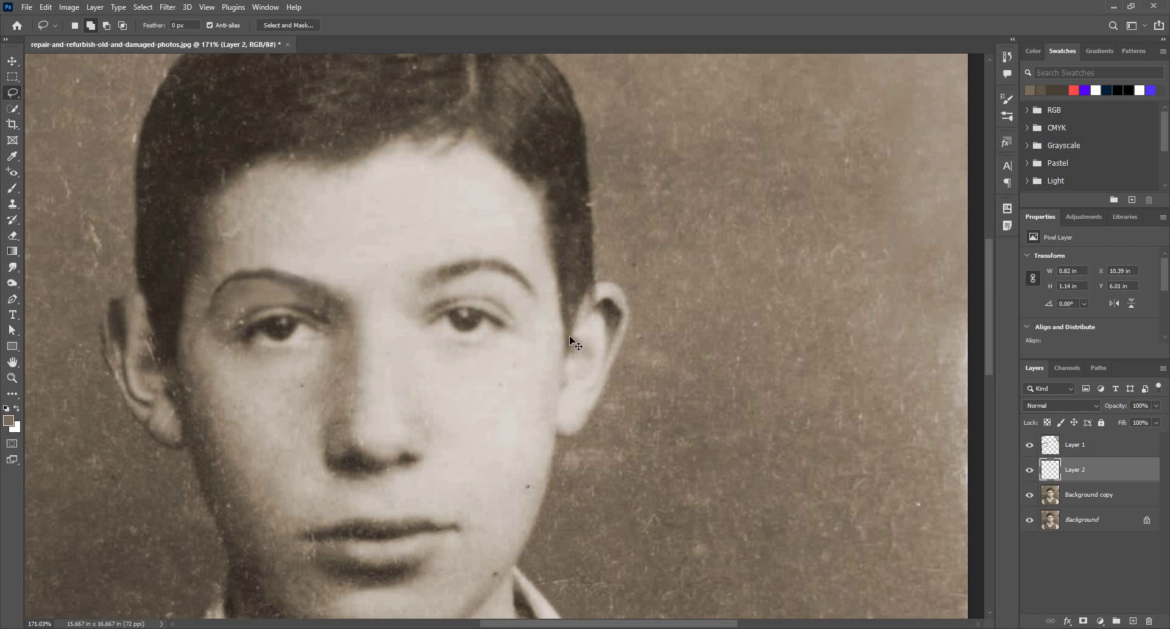
Move the copied ear piece across the head to just above the left ear.
key(v)
drag(605, 335, 130, 261)
key(ctrl)
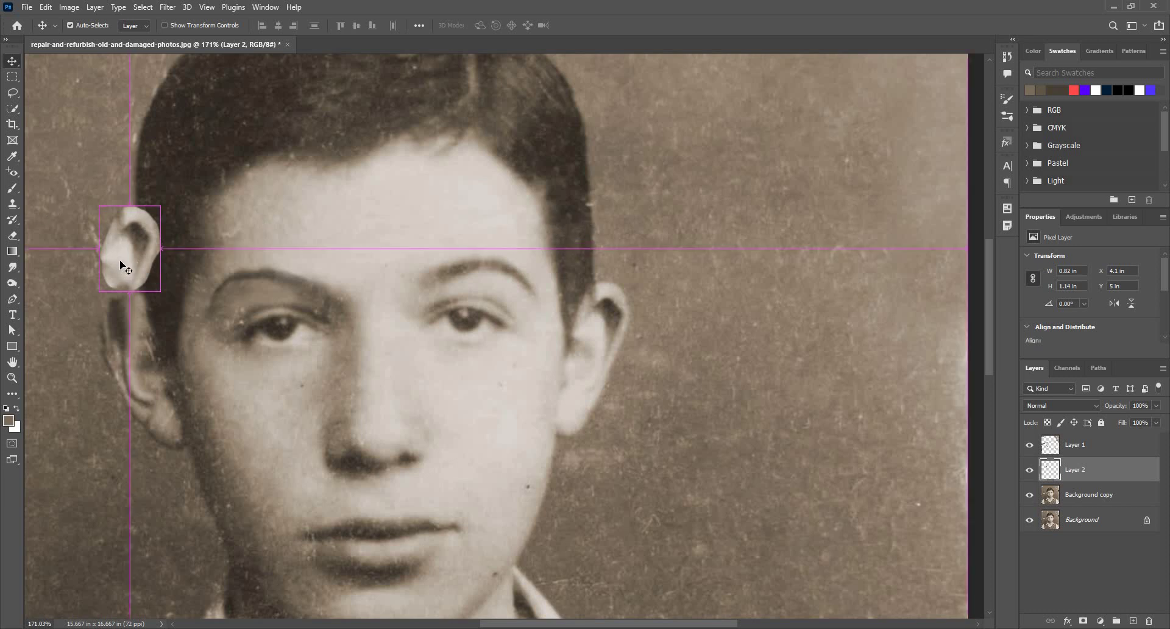
Flip the ear piece horizontally and fit it over the top of the left ear, with its layer above Layer 1.
key(ctrl+t)
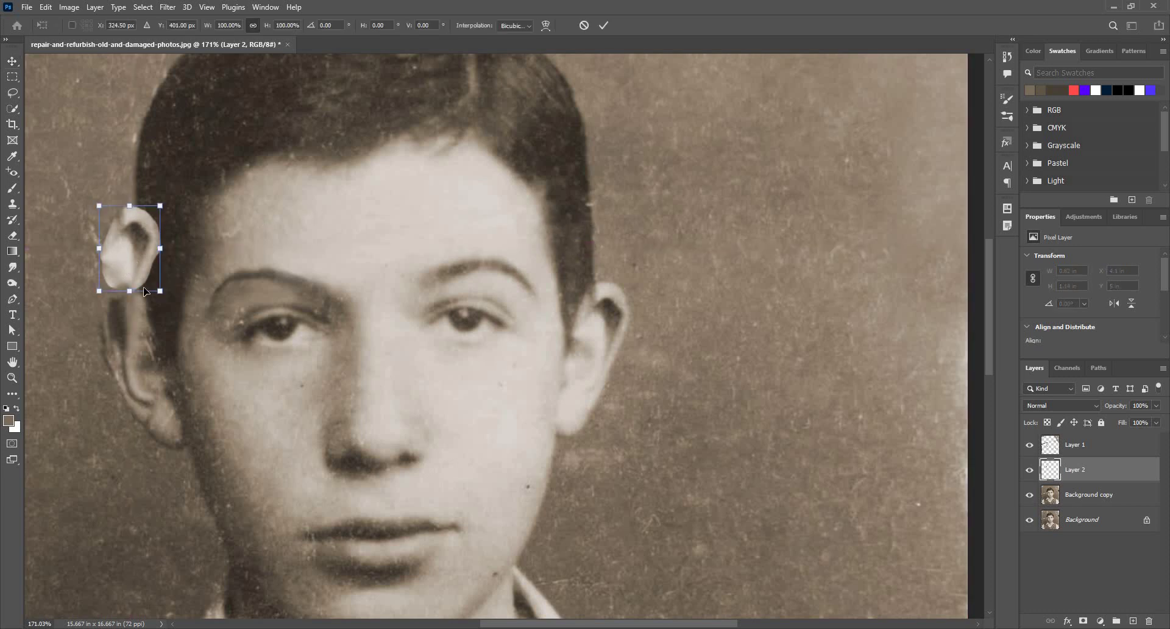
right_click(134, 263)
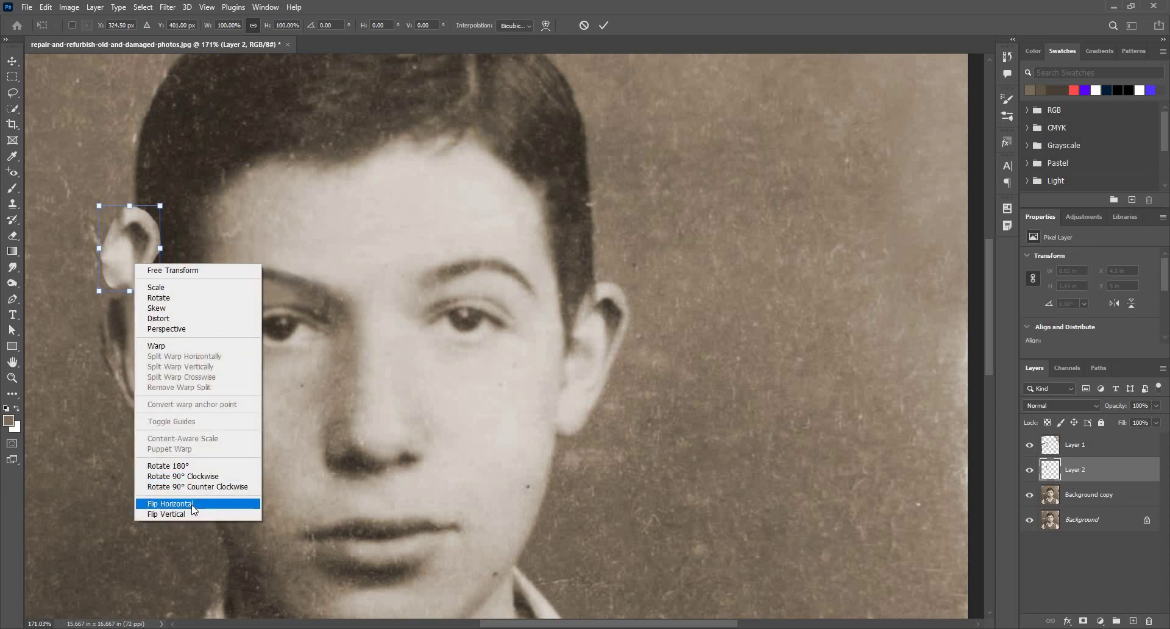
click(192, 504)
drag(118, 296, 106, 348)
drag(1095, 441, 1092, 436)
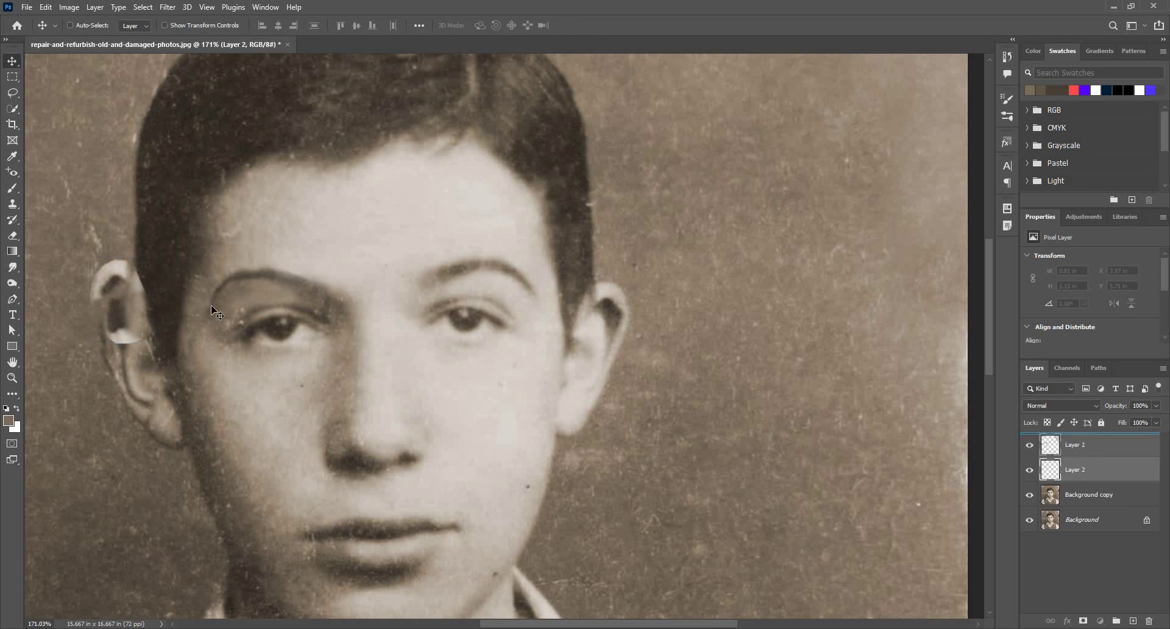
Nudge the flipped ear piece down onto the left ear and try erasing its inner edge with a small Eraser brush.
drag(129, 335, 134, 356)
scroll(149, 337, up, 5)
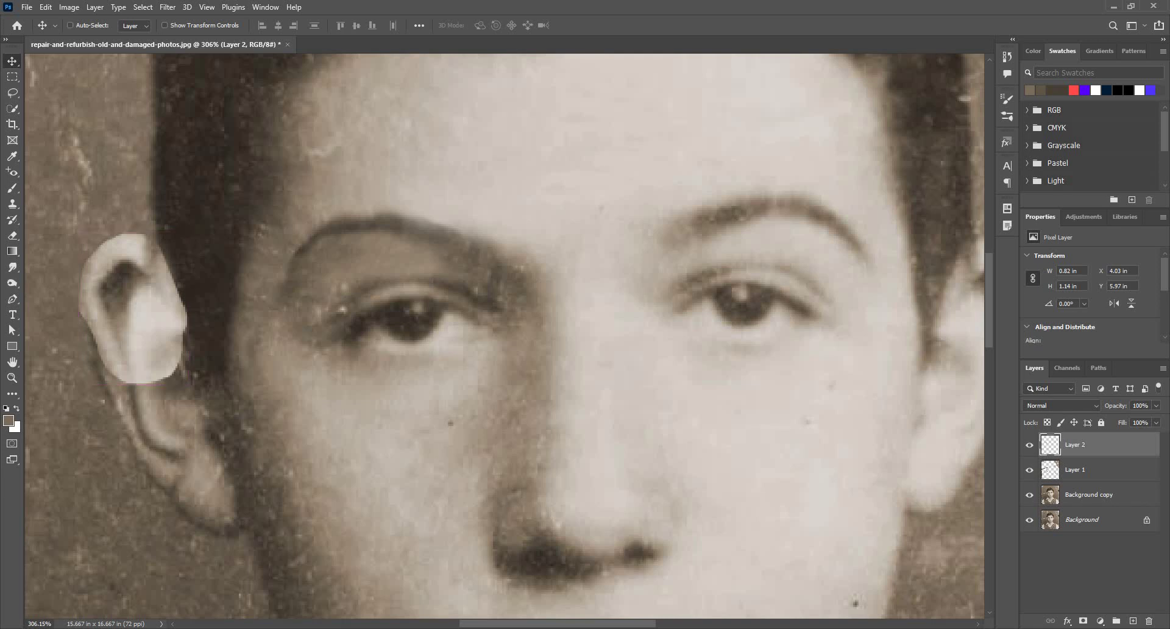
key(e)
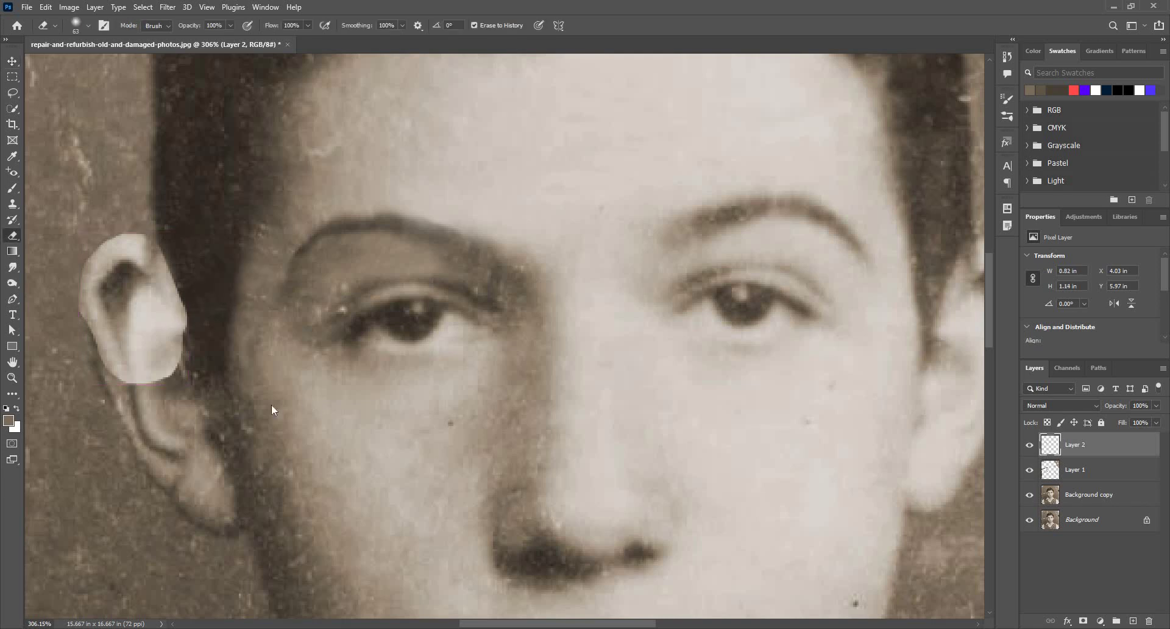
drag(306, 405, 261, 405)
drag(176, 273, 188, 311)
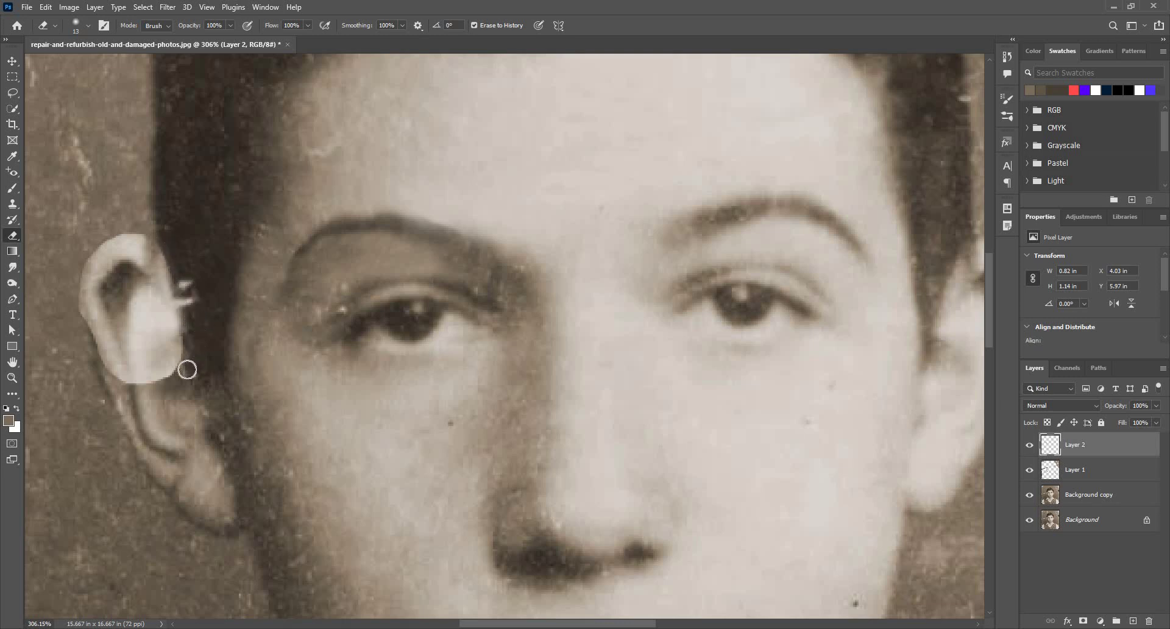
drag(173, 384, 167, 389)
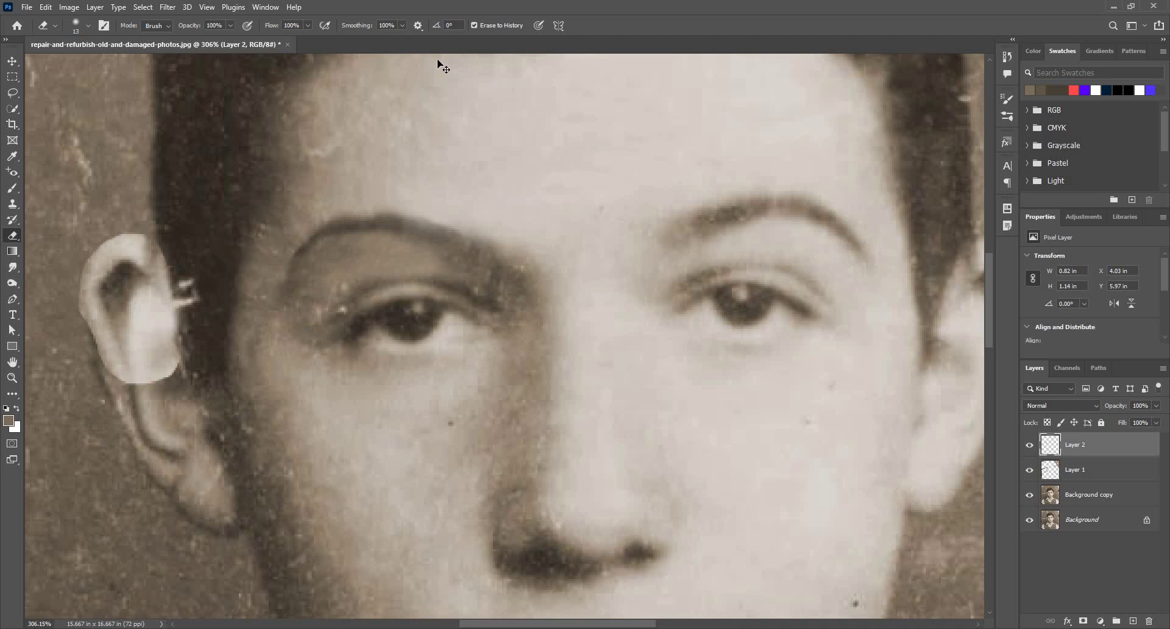
Undo the last erasing and, with Erase to History off, blend the ear piece's inner and lower edges using a soft 25 px Eraser.
click(475, 26)
key(ctrl+z)
alt+right_click(206, 266)
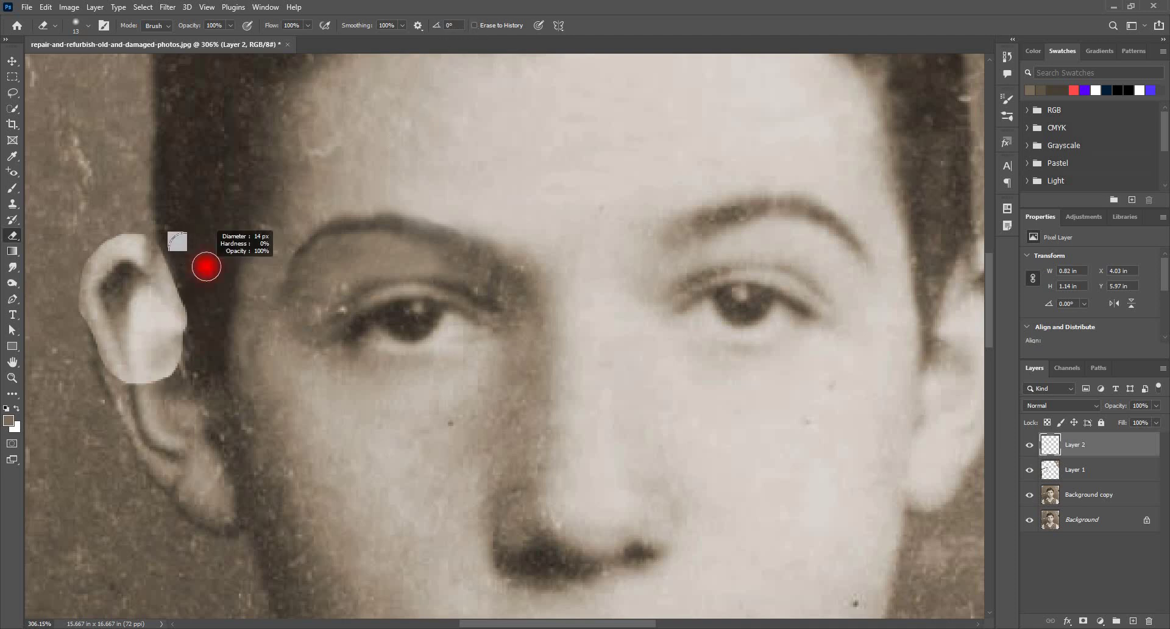
drag(207, 267, 213, 267)
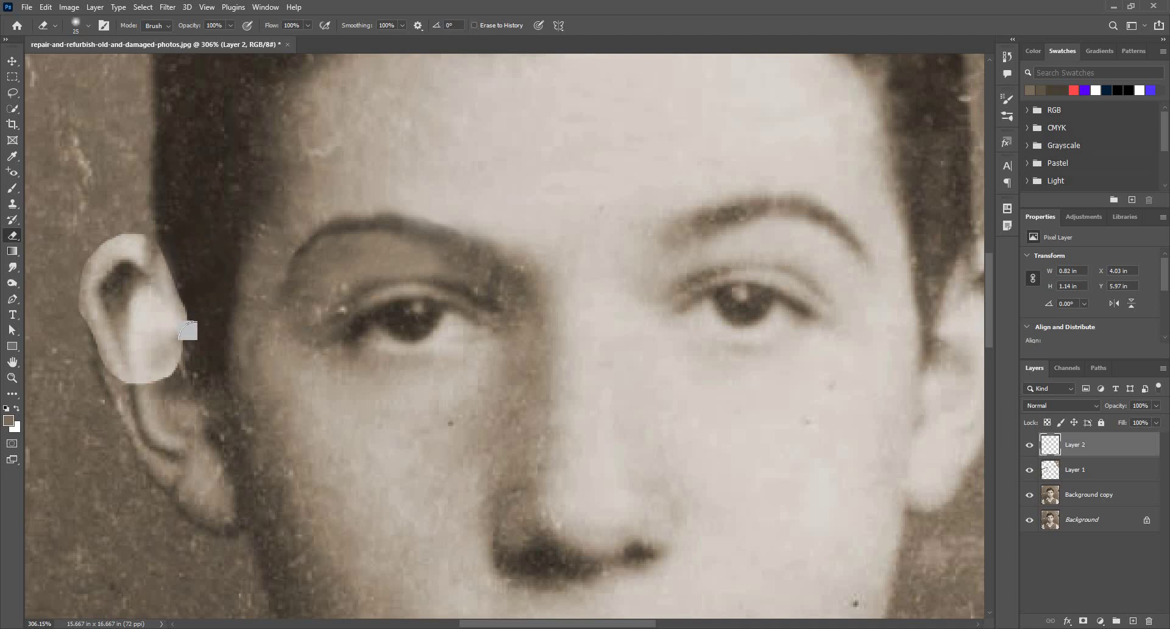
drag(203, 316, 180, 251)
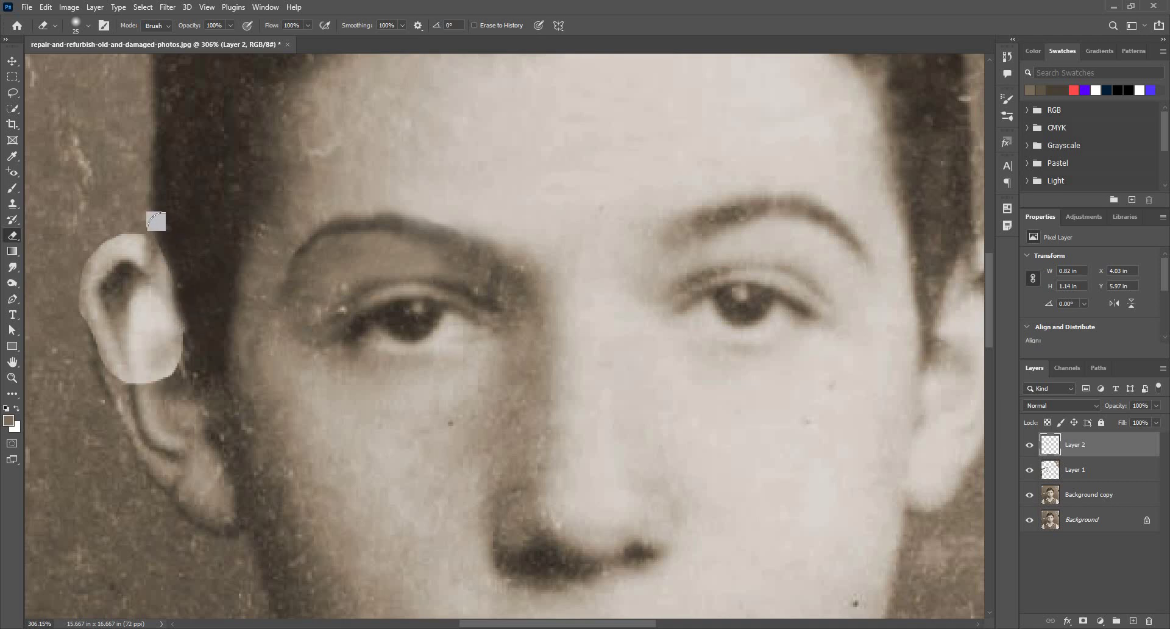
mouse_move(162, 376)
mouse_down()
mouse_move(98, 379)
mouse_move(52, 307)
mouse_move(80, 367)
mouse_move(52, 326)
mouse_move(58, 275)
mouse_move(60, 324)
mouse_move(86, 351)
mouse_move(88, 340)
mouse_move(103, 355)
mouse_move(93, 333)
mouse_move(135, 340)
mouse_up()
mouse_move(157, 303)
mouse_down()
mouse_move(156, 332)
mouse_move(130, 298)
mouse_move(163, 348)
mouse_move(136, 282)
mouse_move(148, 339)
mouse_move(79, 326)
mouse_move(61, 310)
mouse_up()
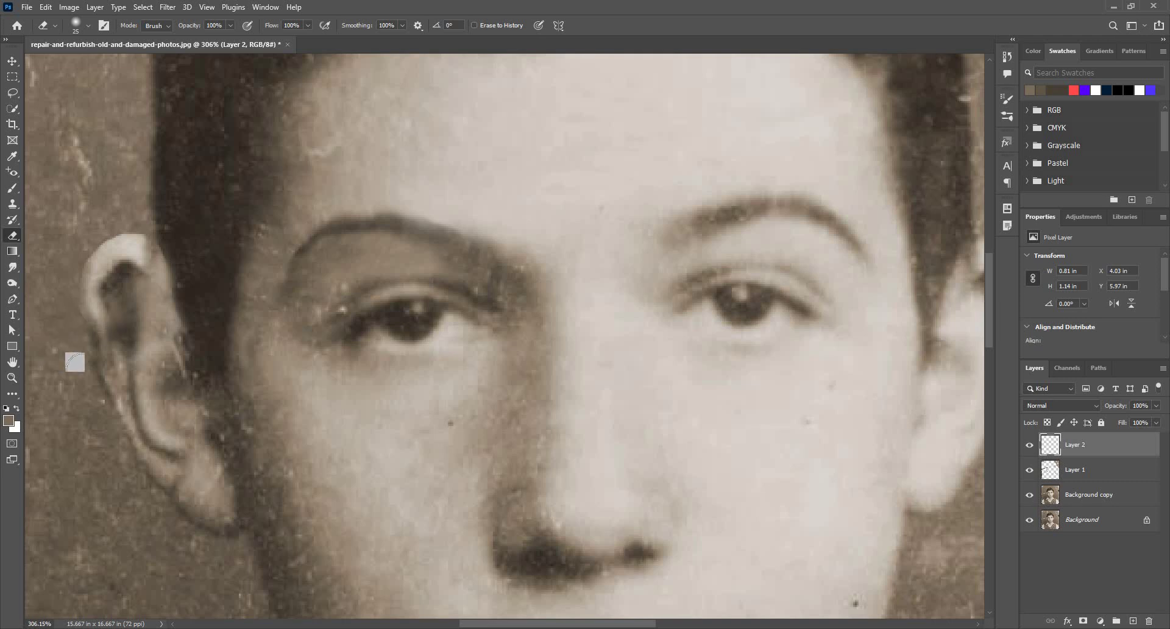
drag(175, 358, 122, 361)
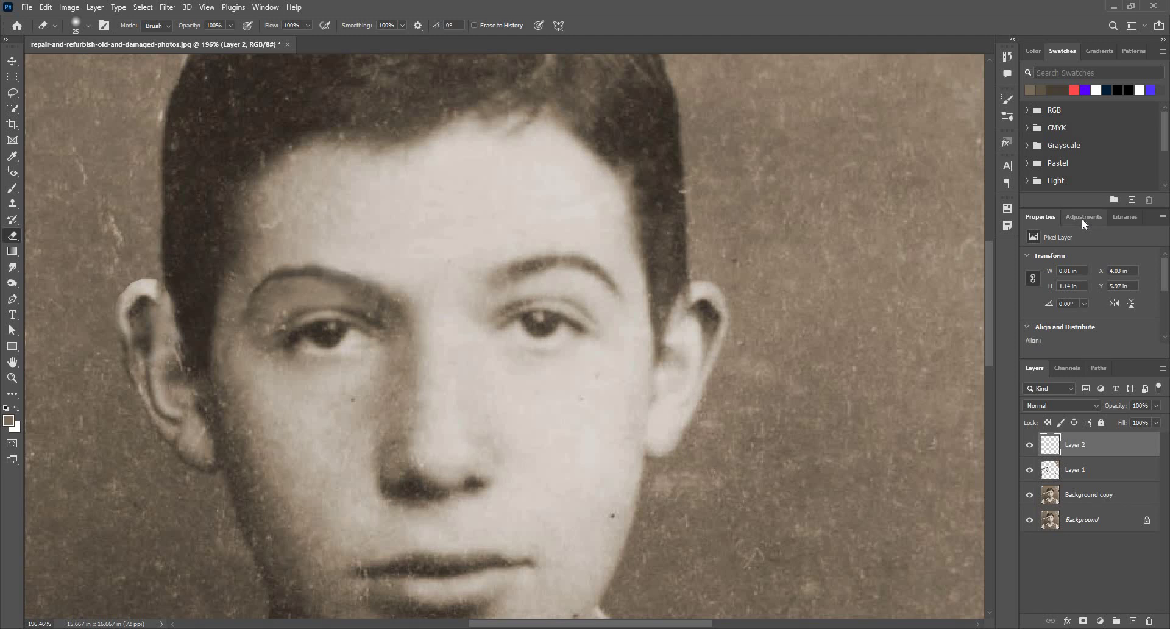
Use Hue/Saturation on the ear piece to reduce its saturation to -18 and lightness to -15.
key(ctrl+u)
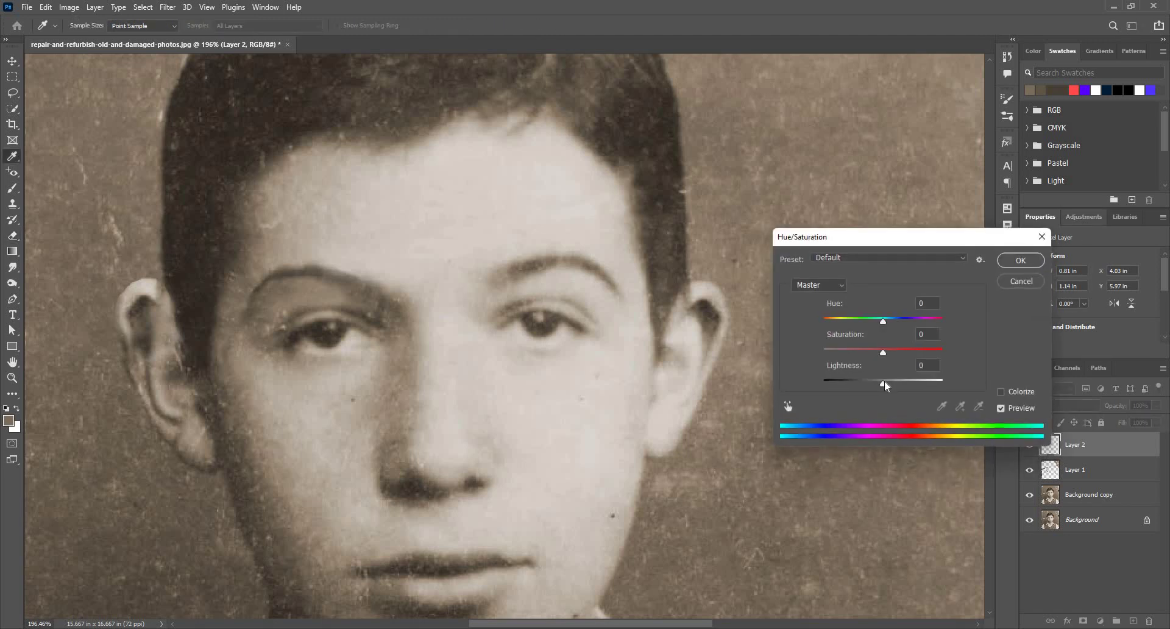
drag(876, 383, 873, 384)
drag(873, 383, 872, 381)
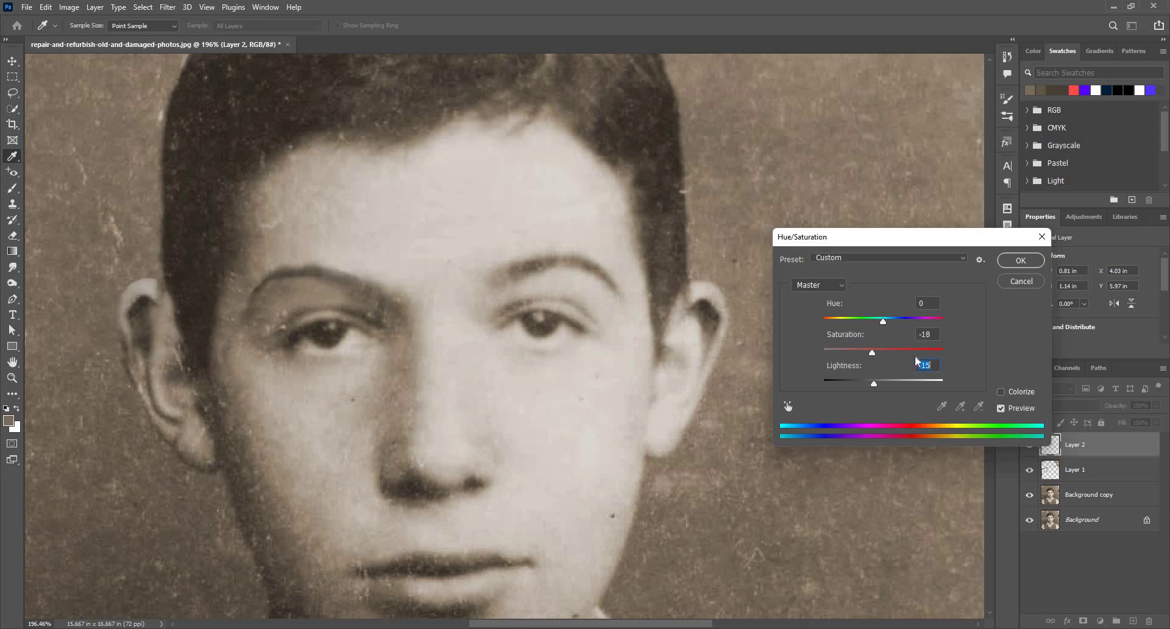
click(864, 359)
key(shift+Tab)
key(Return)
key(e)
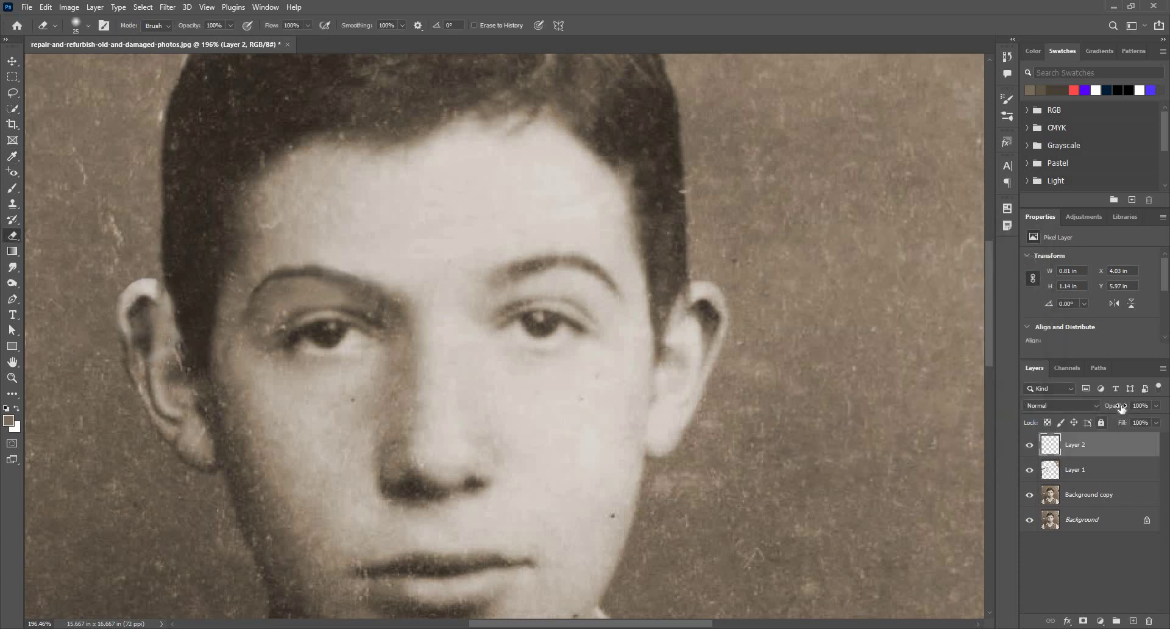
Lower the opacity of the ear piece's layer to 59%.
mouse_move(1106, 407)
mouse_down()
mouse_move(1091, 407)
mouse_move(1134, 405)
mouse_move(1109, 407)
mouse_up()
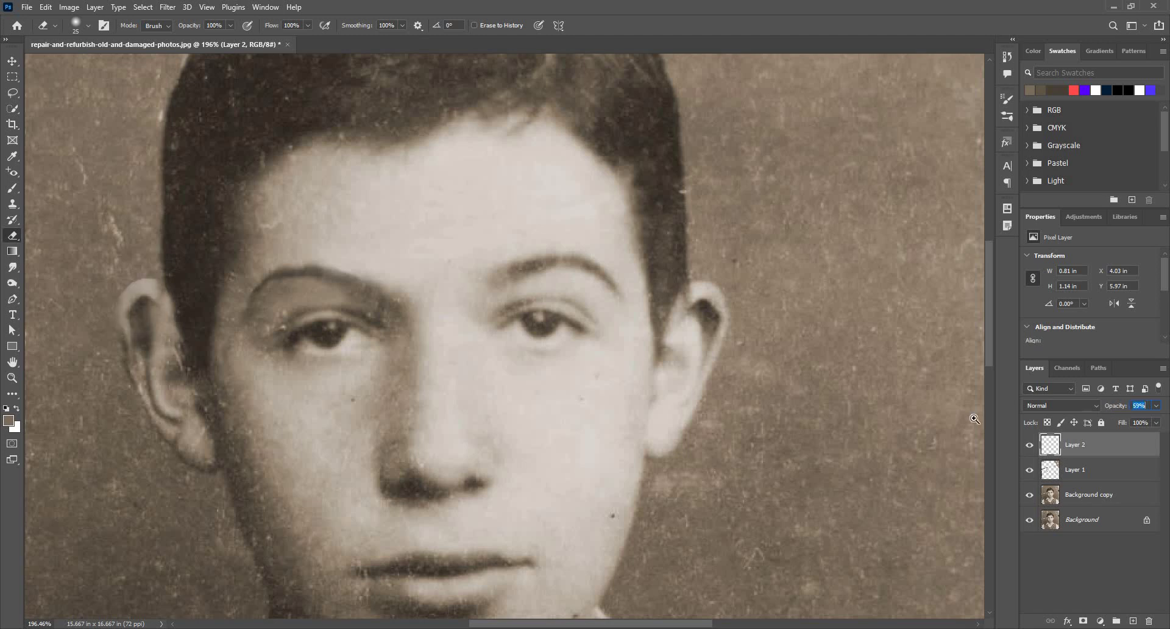
drag(881, 407, 886, 418)
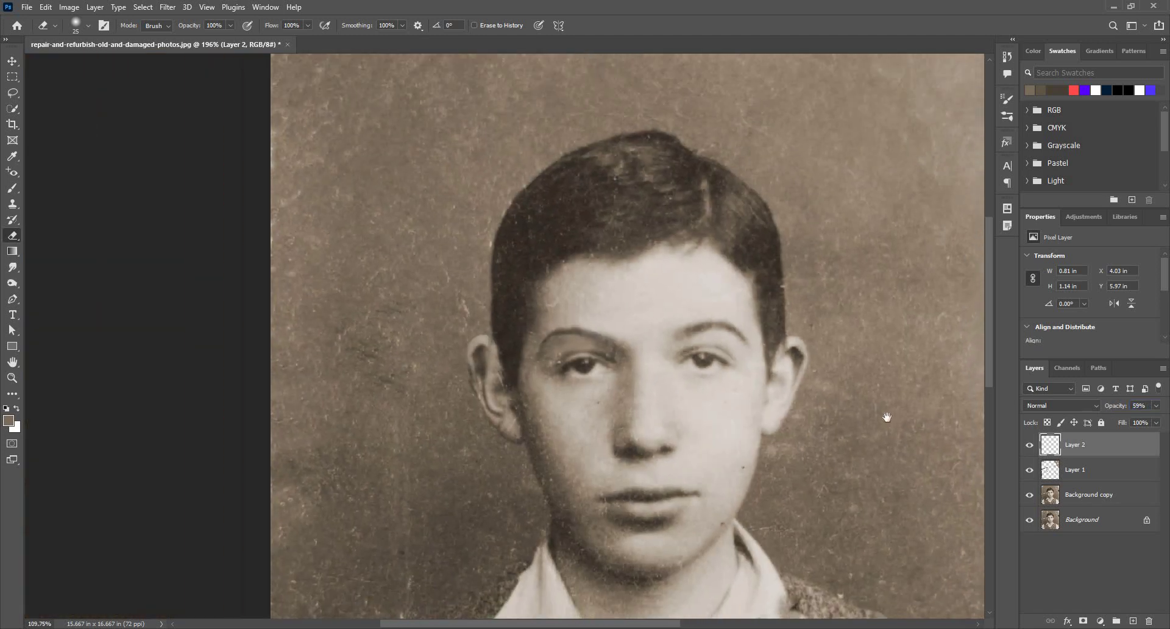
drag(551, 299, 541, 272)
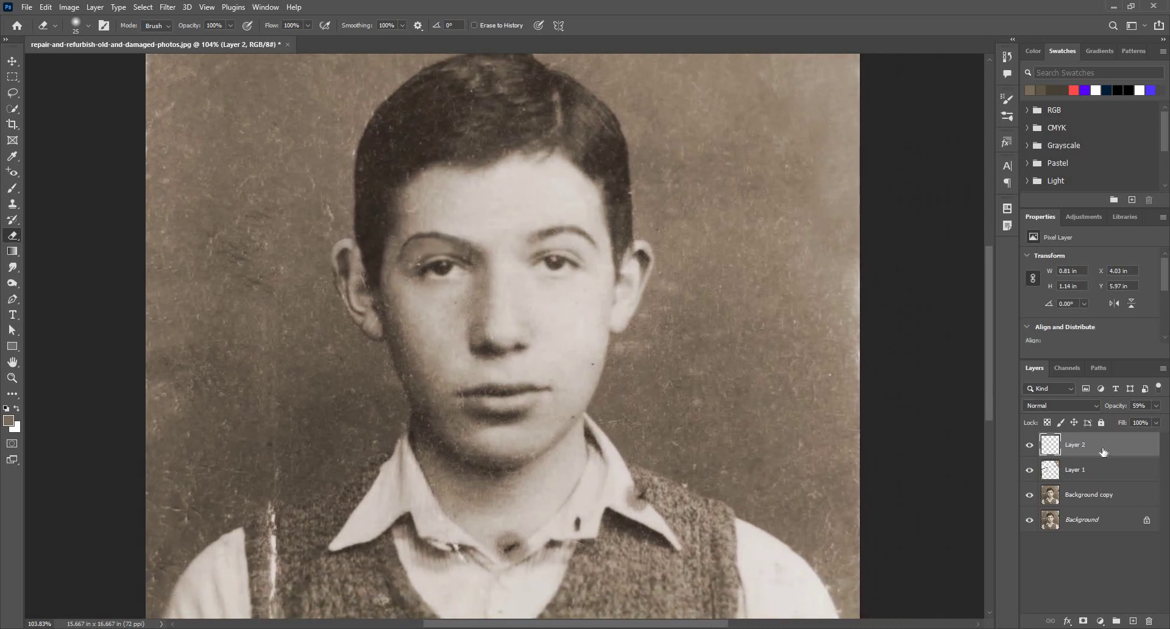
Adjust the midtone and shadow input levels of the ear piece with Levels.
key(ctrl+l)
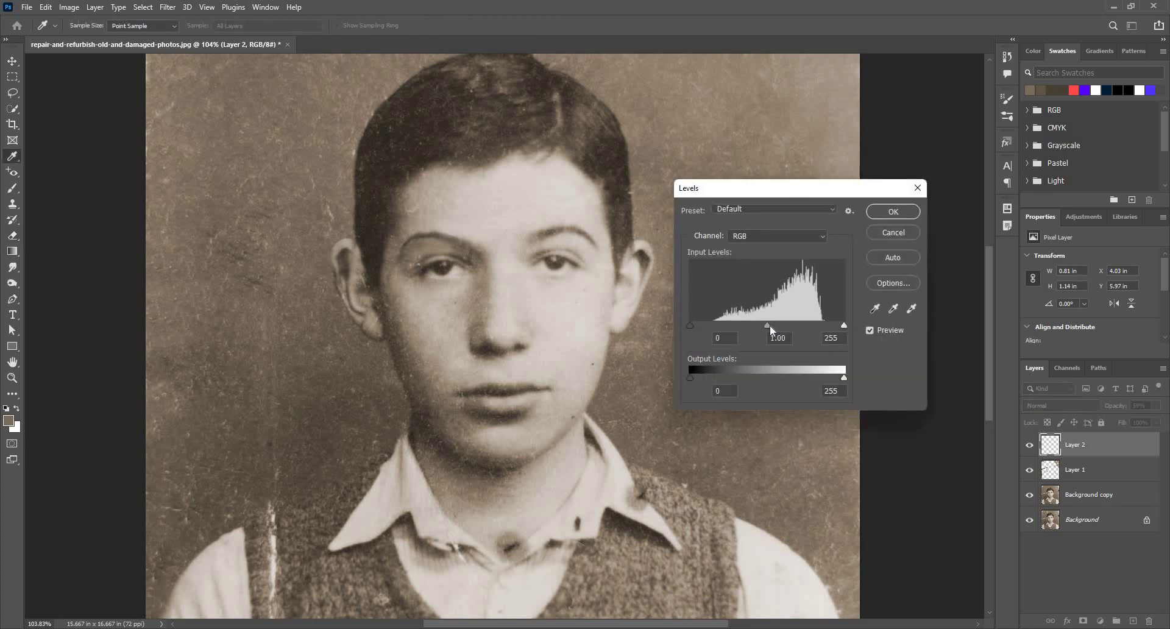
drag(770, 325, 840, 324)
drag(701, 323, 700, 324)
click(892, 212)
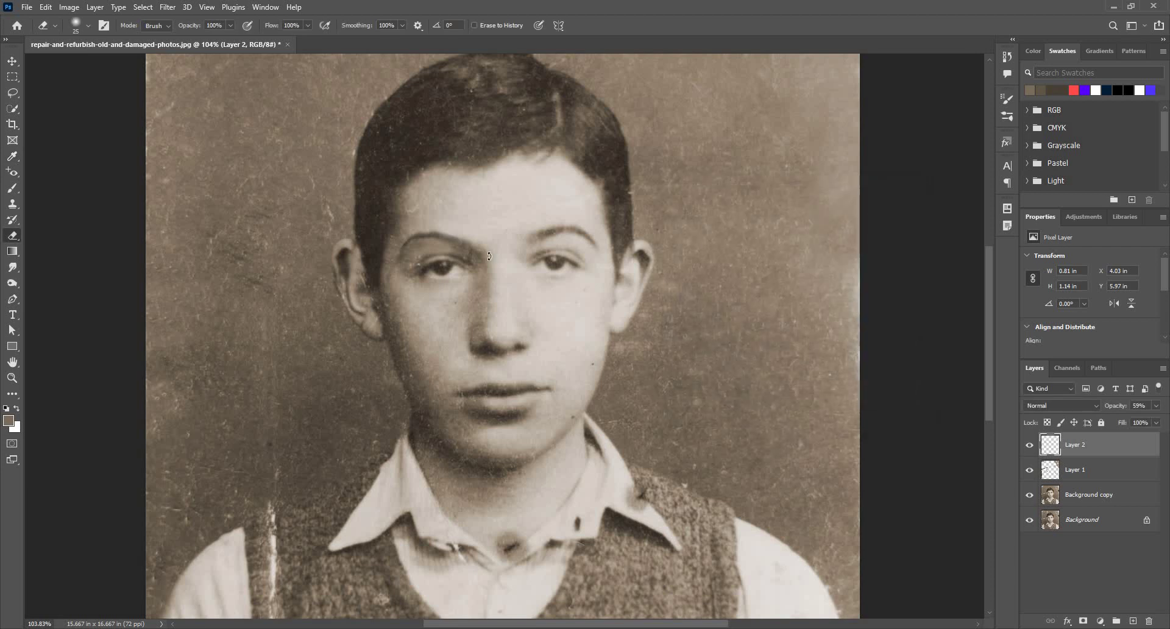
Widen the ear piece to 0.99 in toward the head with Free Transform.
key(ctrl+t)
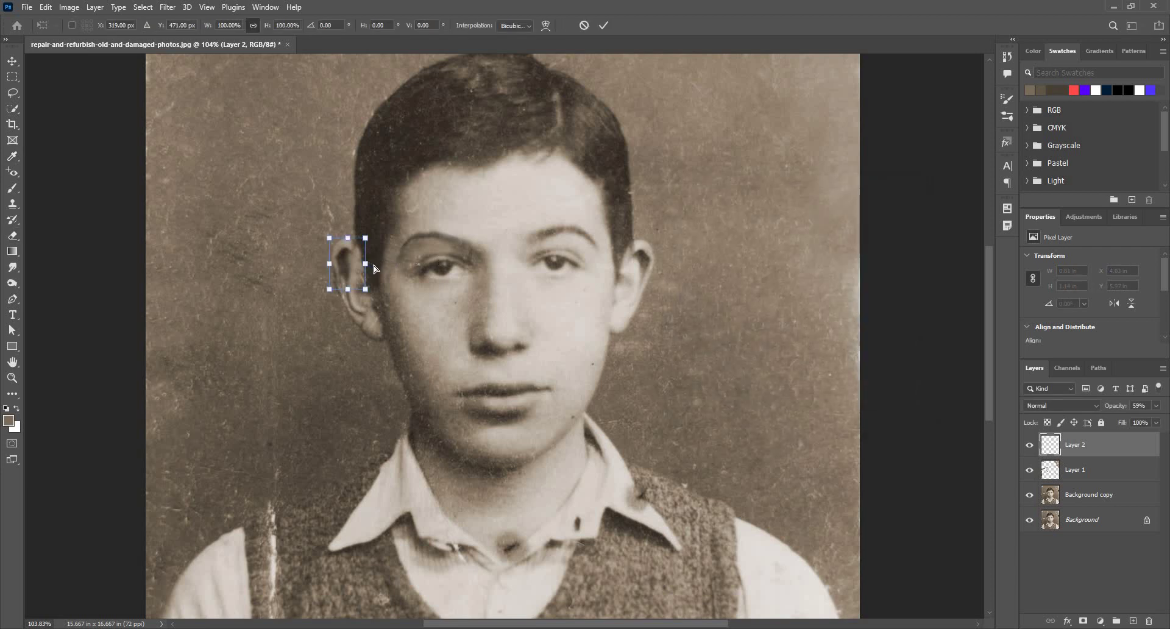
drag(374, 269, 402, 270)
click(604, 25)
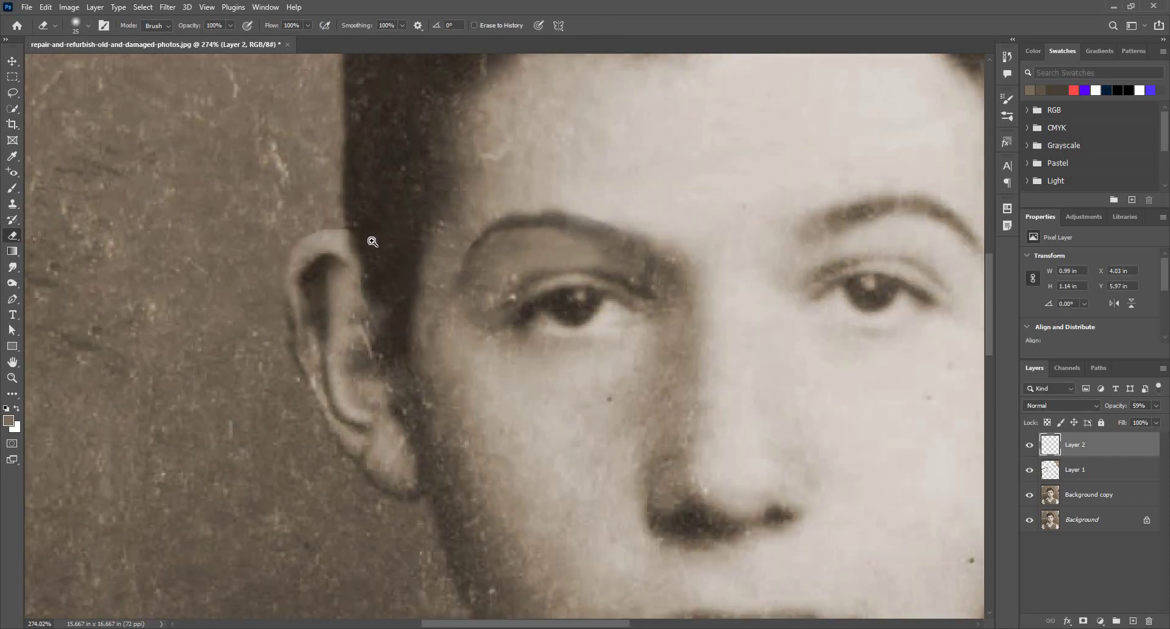
scroll(372, 241, down, 6)
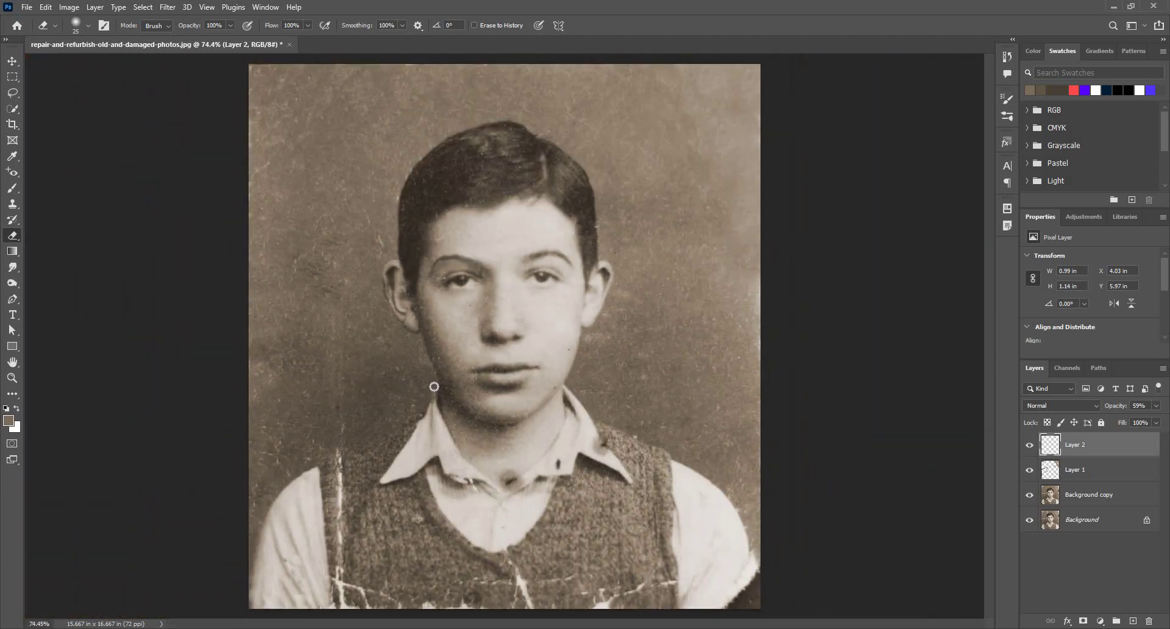
On Layer 1, clone clean knit texture with the Clone Stamp over the cracks across the vest's lower right part.
click(1071, 474)
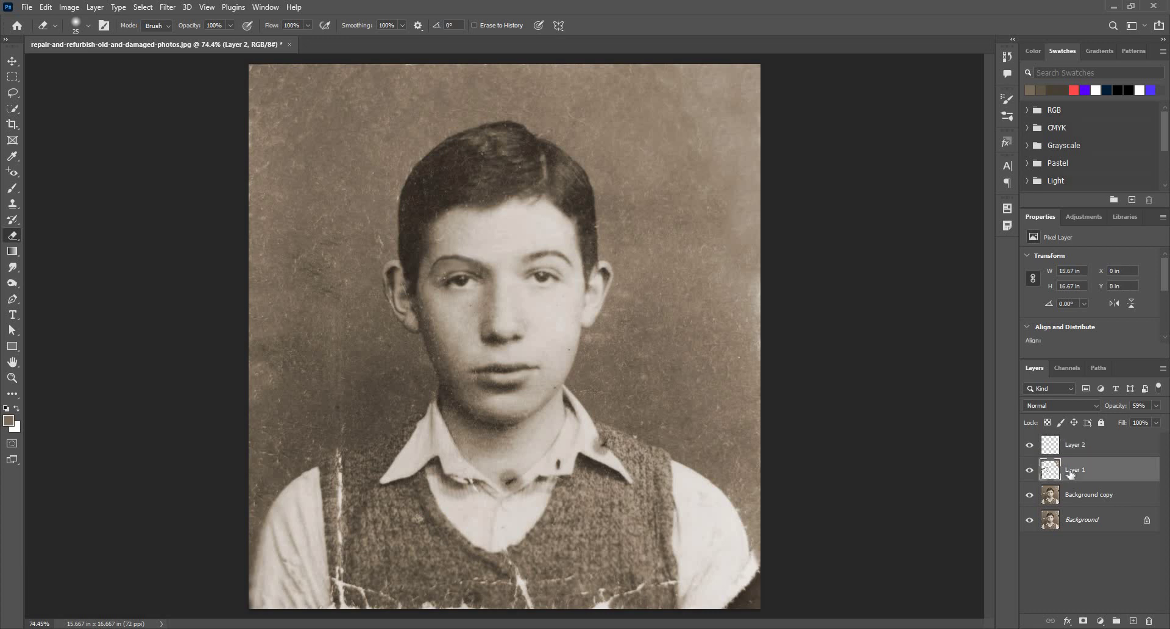
key(s)
drag(401, 525, 549, 573)
drag(731, 597, 669, 345)
scroll(670, 346, up, 3)
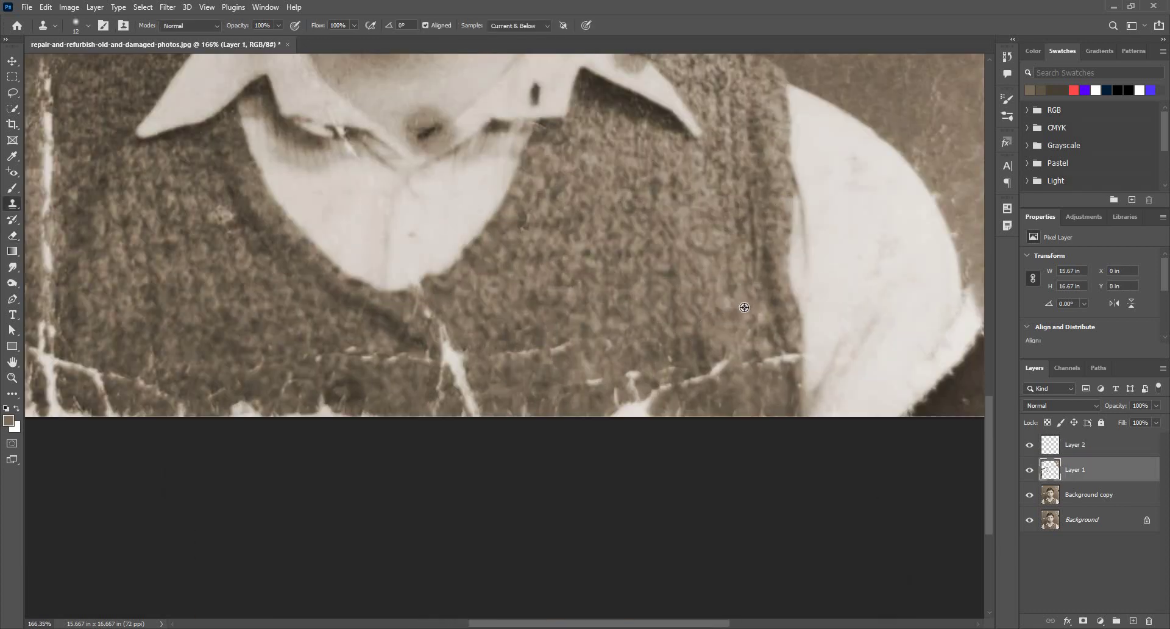
scroll(744, 307, up, 1)
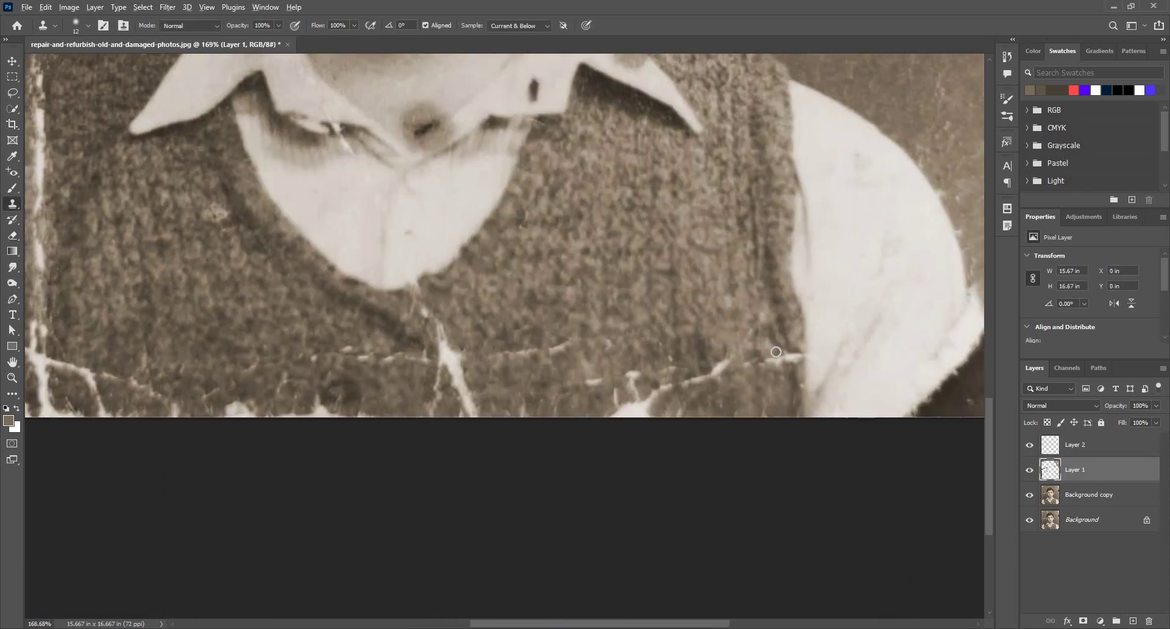
alt+click(757, 312)
mouse_move(756, 311)
mouse_down()
mouse_move(778, 310)
mouse_move(787, 357)
mouse_move(633, 391)
mouse_move(609, 386)
mouse_move(679, 390)
mouse_move(596, 337)
mouse_move(615, 339)
mouse_move(598, 351)
mouse_move(601, 382)
mouse_move(583, 383)
mouse_up()
alt+right_click(614, 348)
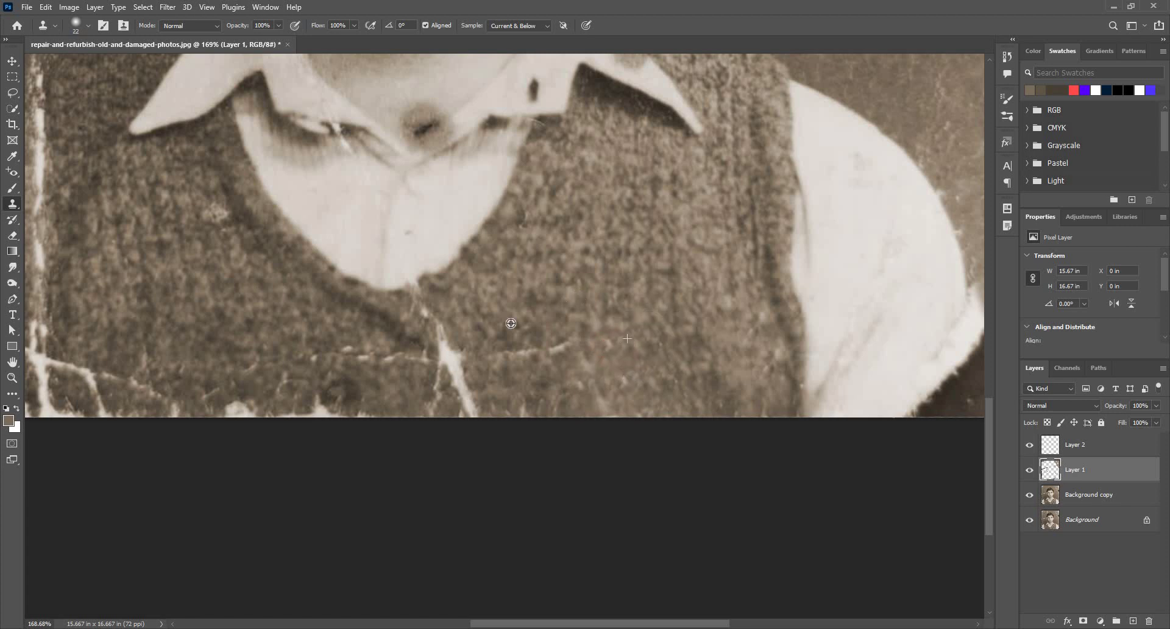
Clone knit texture over the horizontal crack and the large white tear below the vest's V-neck, enlarging the brush to 44 px.
alt+click(476, 330)
drag(494, 351, 576, 341)
alt+click(480, 346)
alt+click(512, 331)
alt+right_click(461, 330)
drag(439, 331, 464, 405)
drag(494, 347, 466, 409)
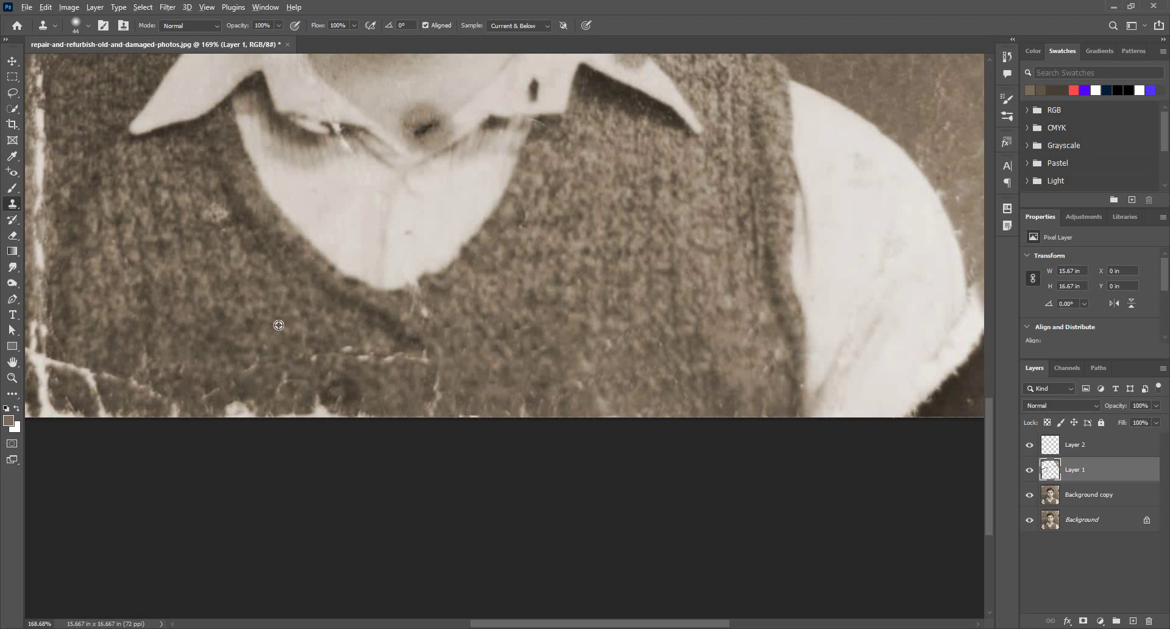
Clone knit texture over the horizontal crack left of the vest's center and the white marks along its bottom edge.
alt+click(169, 331)
mouse_move(264, 364)
mouse_down()
mouse_move(400, 348)
mouse_move(427, 389)
mouse_move(348, 354)
mouse_up()
alt+click(333, 354)
alt+click(295, 334)
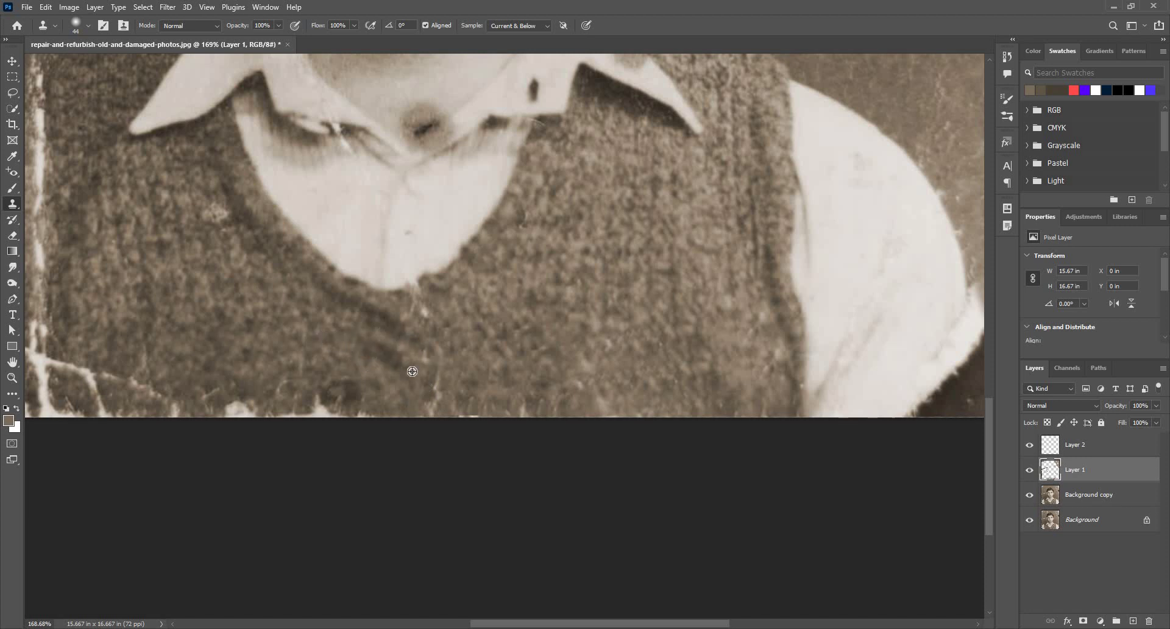
drag(444, 370, 432, 397)
alt+click(595, 359)
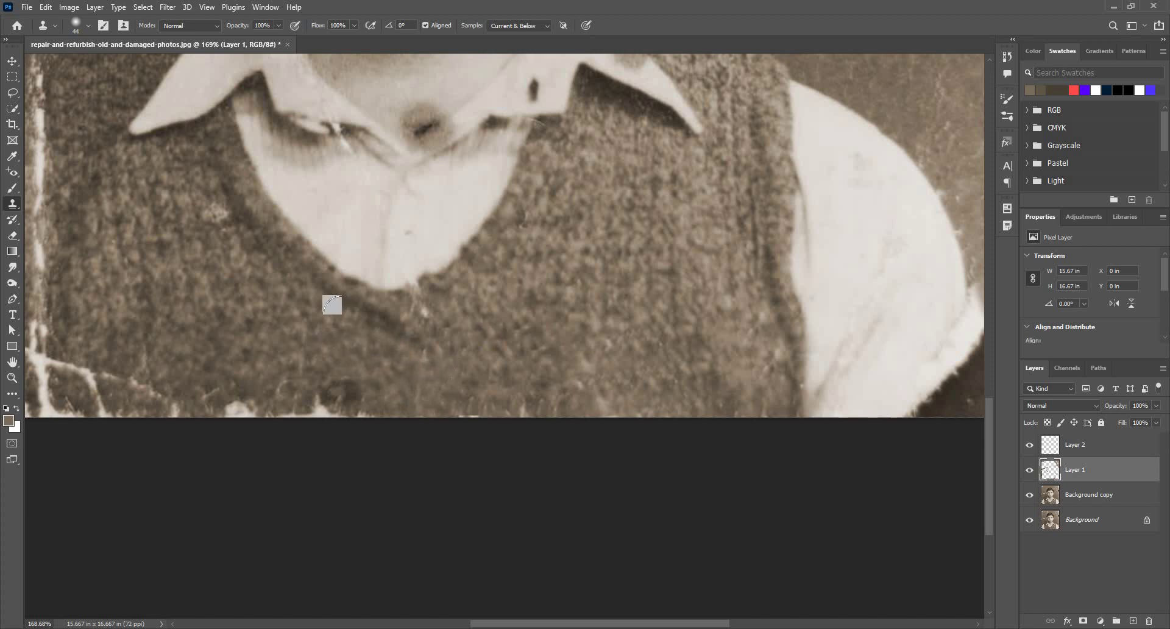
drag(154, 347, 364, 309)
alt+click(413, 324)
mouse_move(423, 356)
mouse_down()
mouse_move(492, 369)
mouse_move(539, 363)
mouse_move(556, 348)
mouse_up()
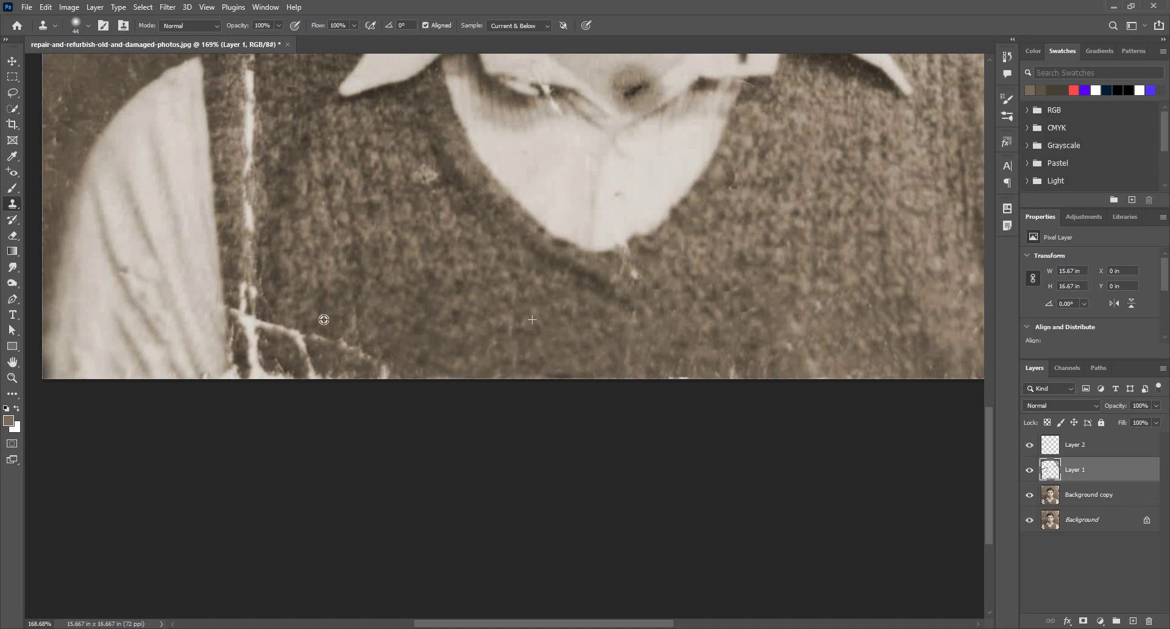
Clone knit texture over the branching cracks in the vest's lower left corner, reducing the brush to 34 px near the sleeve.
alt+click(289, 290)
mouse_move(294, 328)
mouse_down()
mouse_move(391, 353)
mouse_move(279, 356)
mouse_move(328, 358)
mouse_move(277, 374)
mouse_up()
alt+click(323, 344)
click(280, 375)
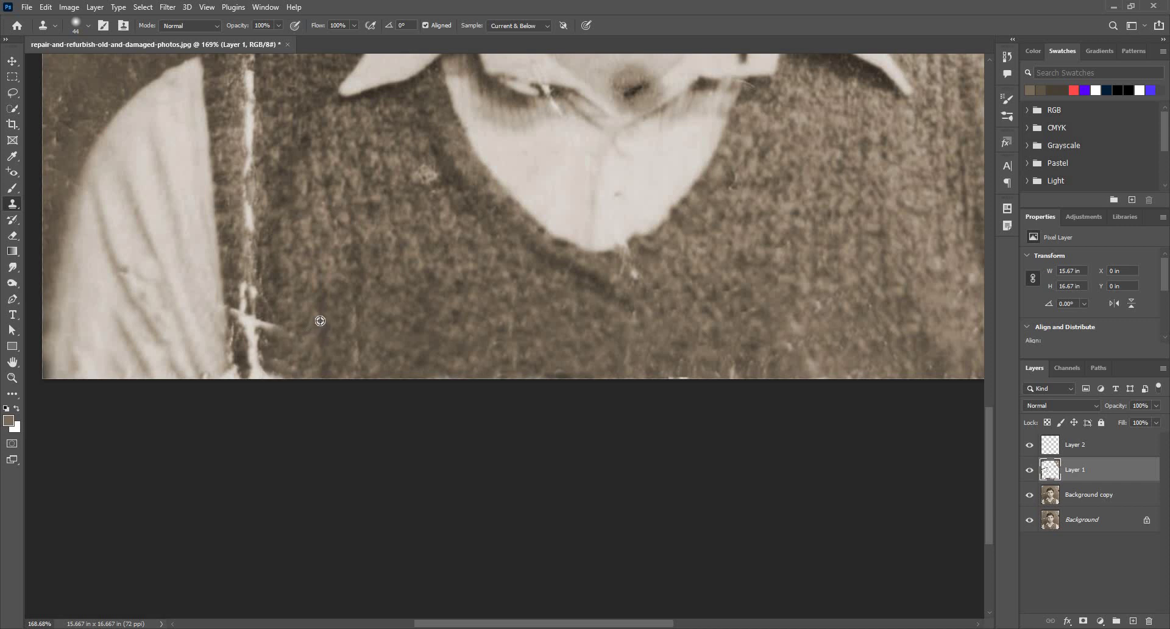
alt+right_click(335, 330)
drag(265, 314, 279, 364)
key(bracketright)
click(278, 365)
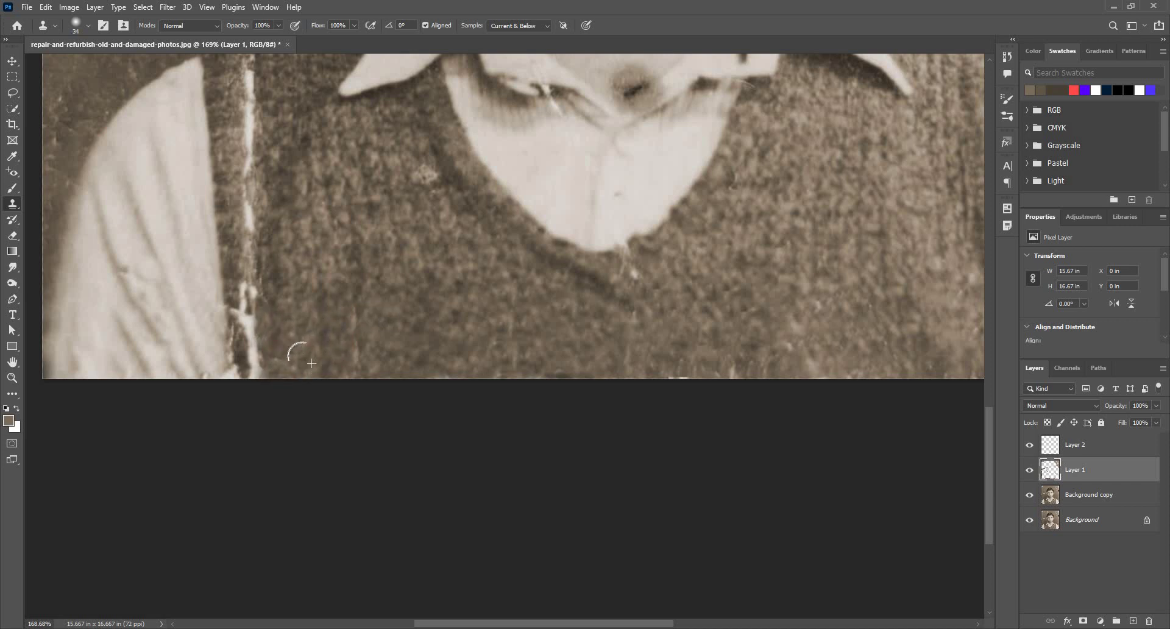
Clone over the vertical white crack along the vest's left armhole, from the bottom edge up to the shoulder.
drag(250, 351, 241, 122)
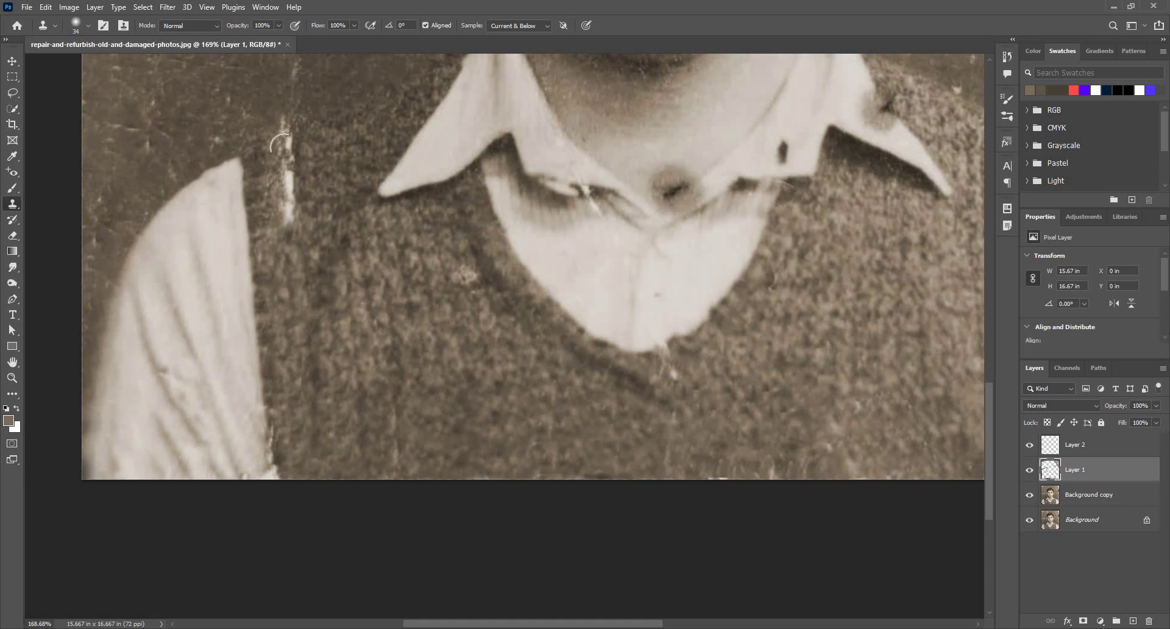
alt+click(429, 326)
drag(287, 143, 291, 244)
scroll(341, 177, down, 5)
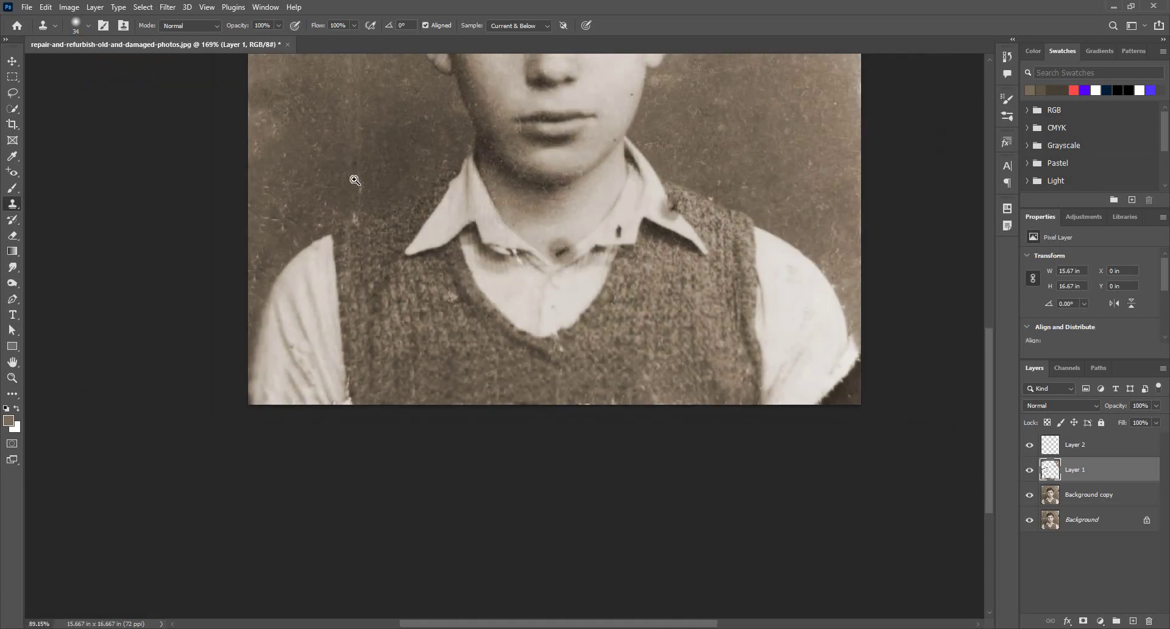
scroll(357, 189, up, 3)
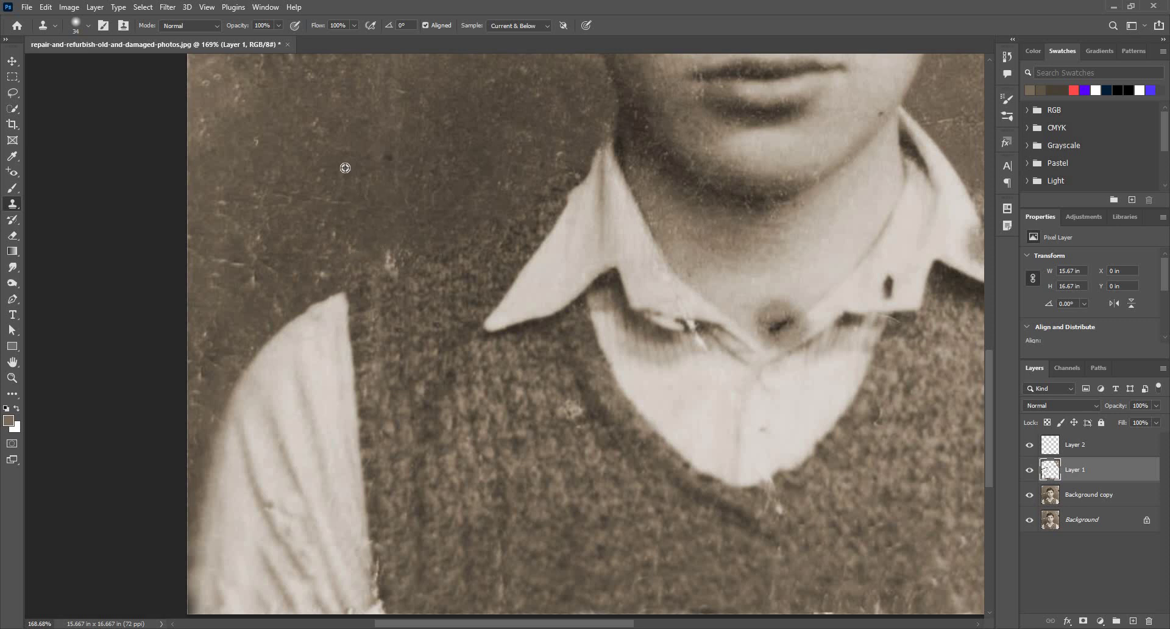
scroll(326, 316, down, 5)
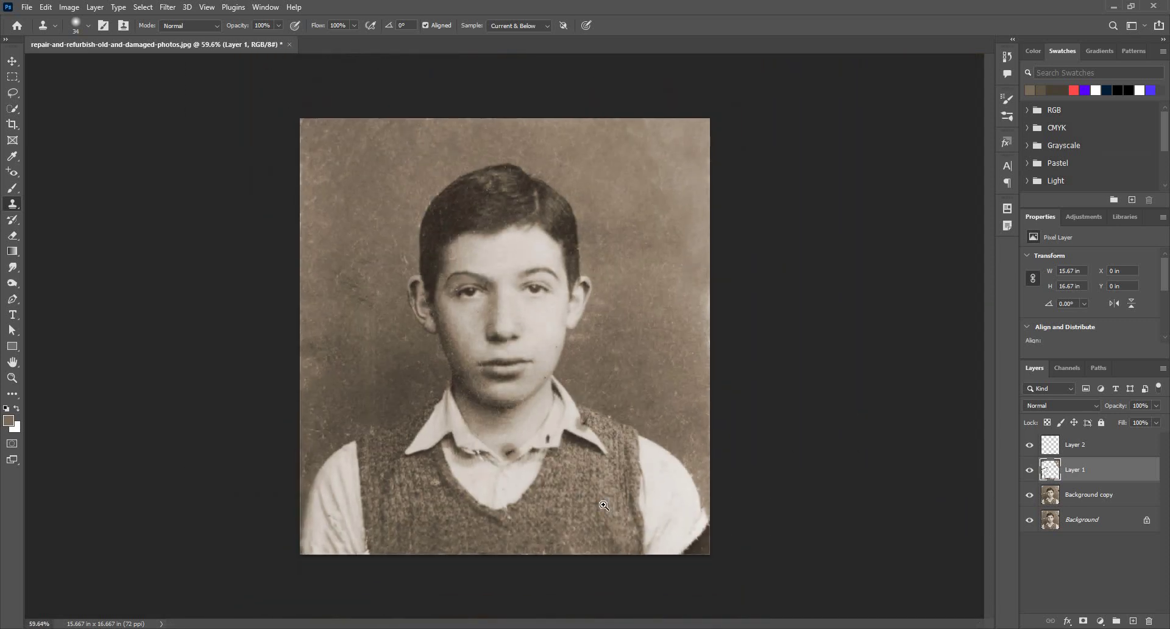
scroll(714, 547, up, 1)
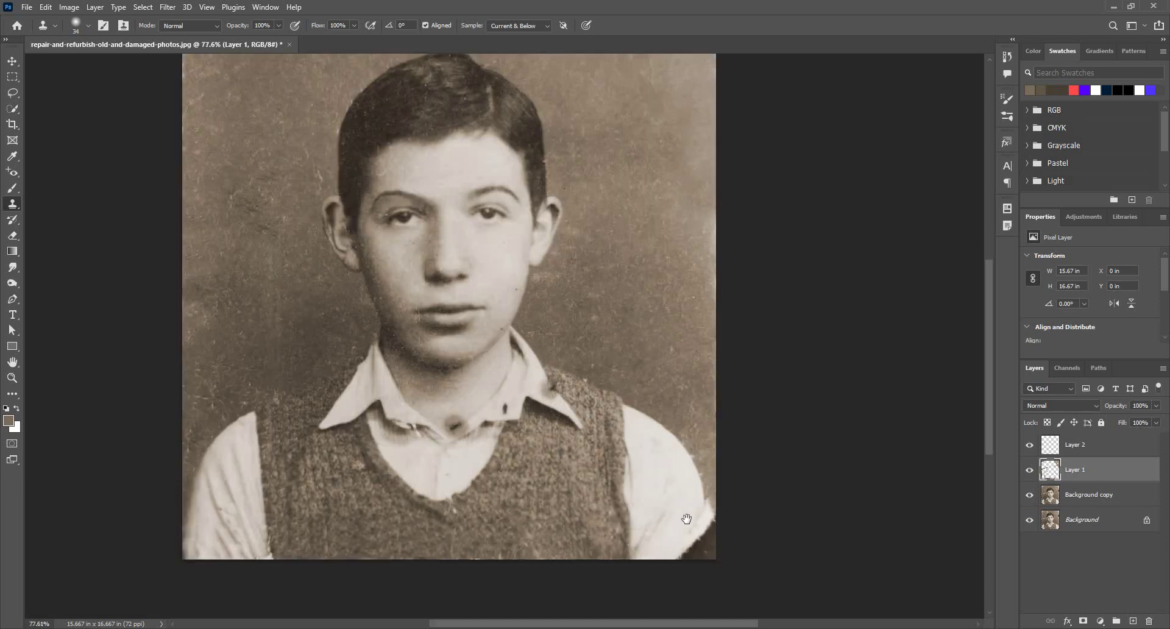
Clone clean background over the light scratches beside the left shirt sleeve's shoulder, with the brush enlarged to 39 px.
drag(687, 519, 654, 490)
drag(344, 592, 316, 575)
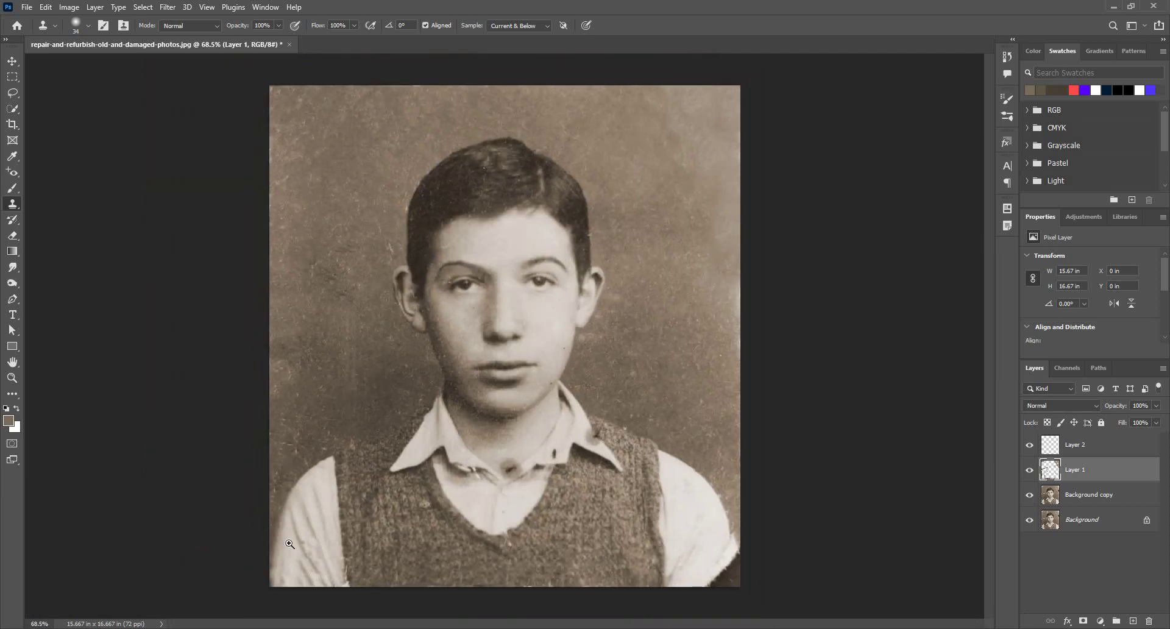
scroll(290, 544, up, 6)
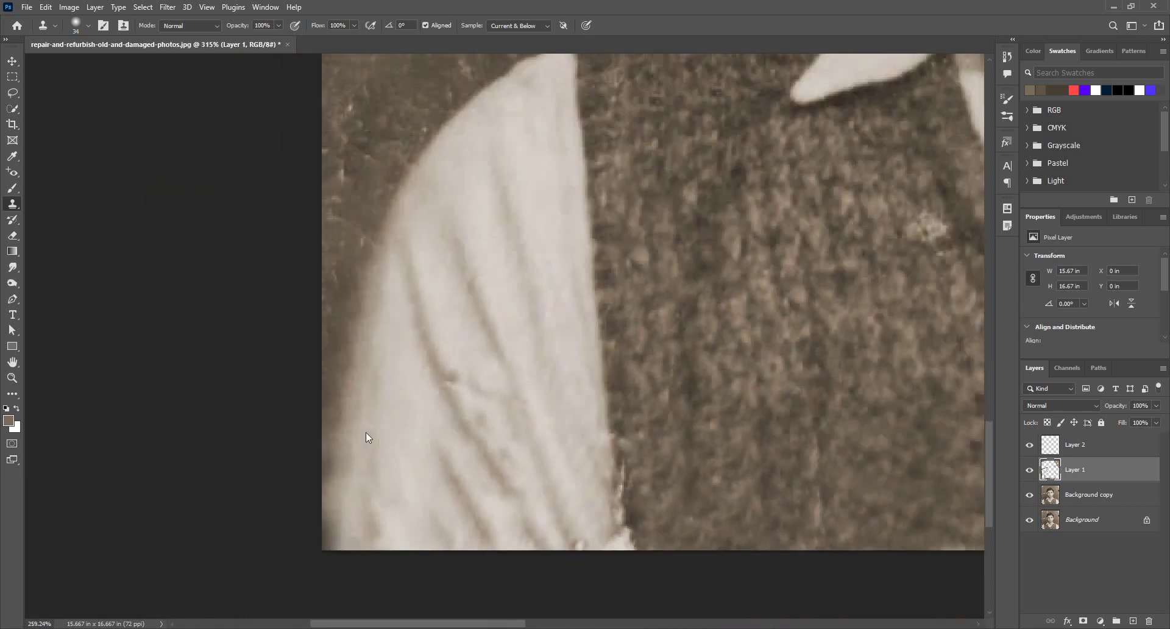
scroll(365, 437, down, 2)
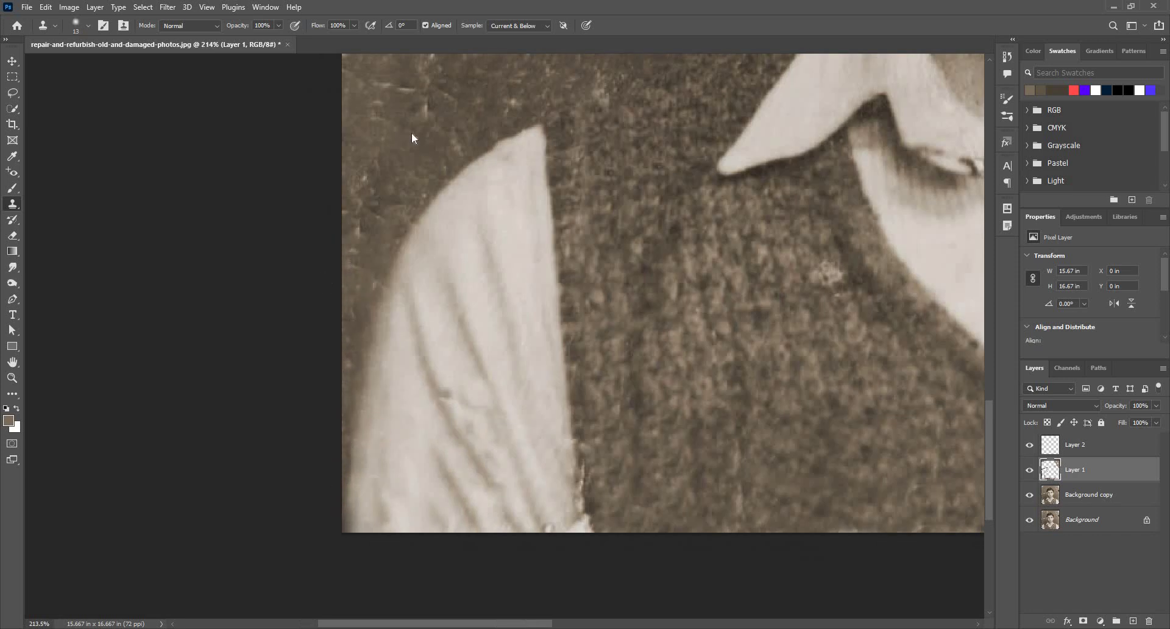
drag(392, 130, 411, 133)
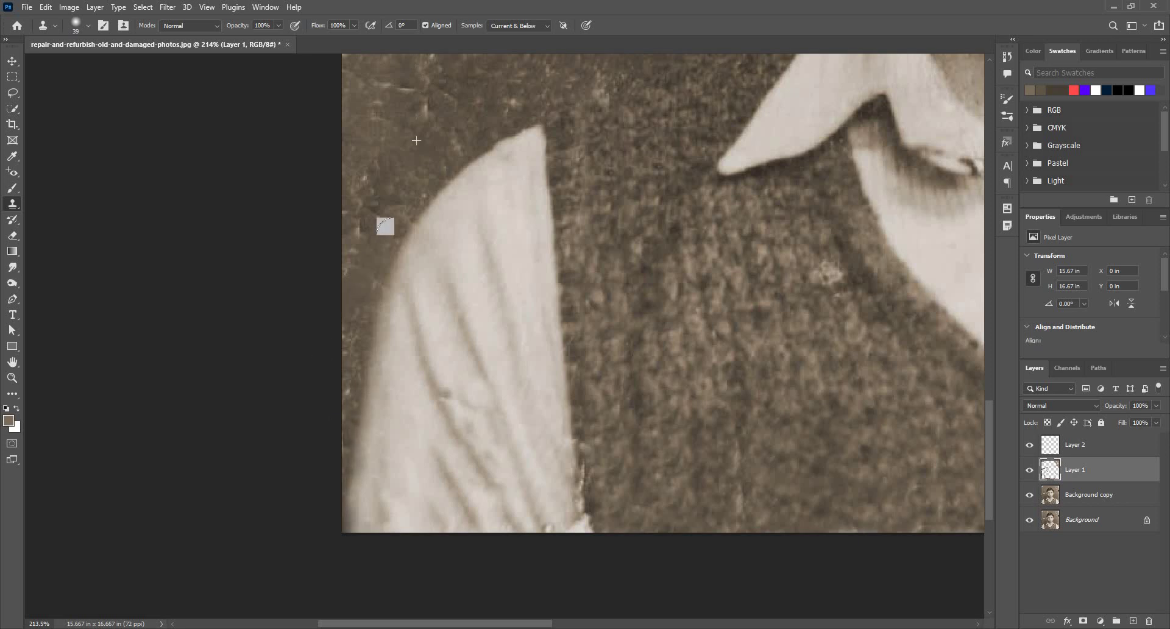
key(ctrl+0)
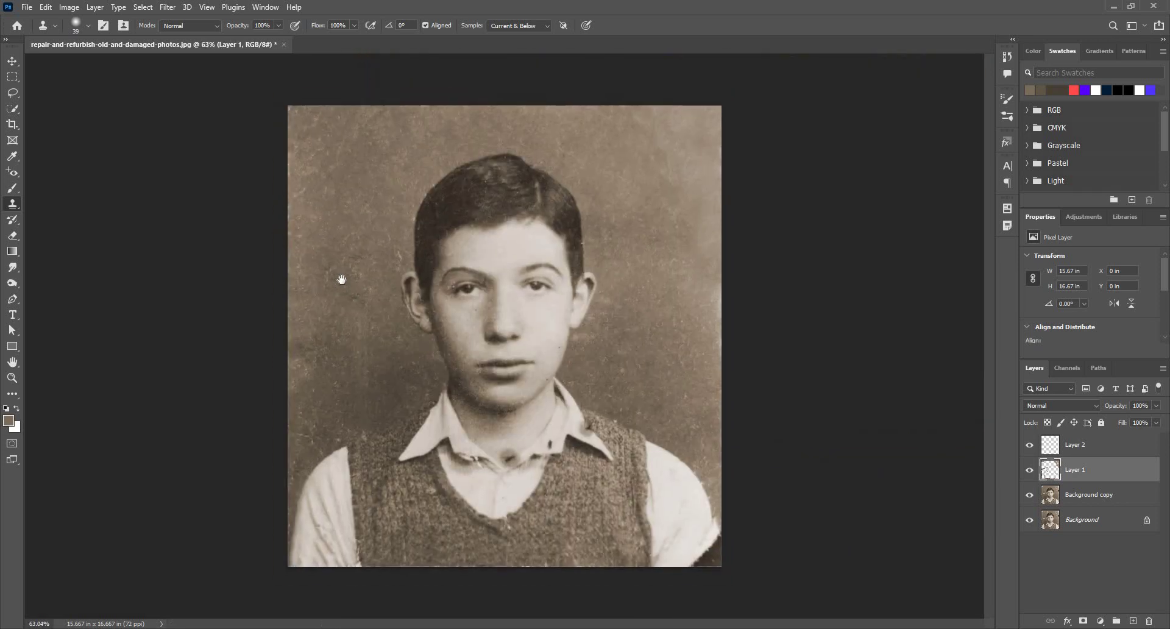
Clone skin over the white specks at the outer corner of the left eye, using a small brush of up to 11 px.
drag(554, 286, 579, 294)
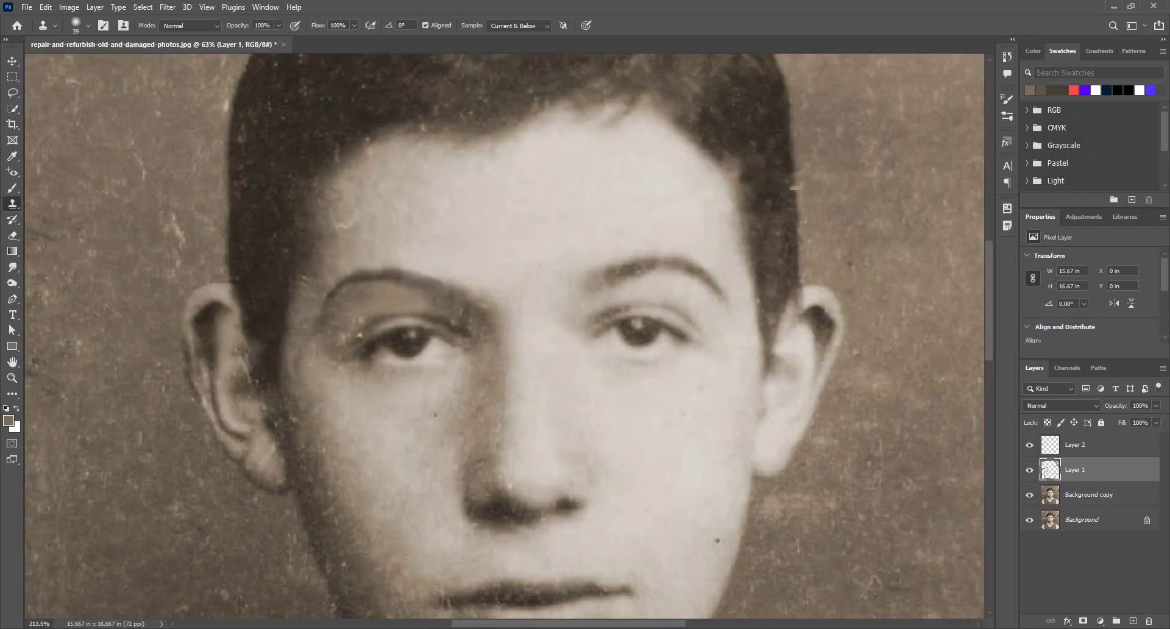
drag(244, 415, 251, 367)
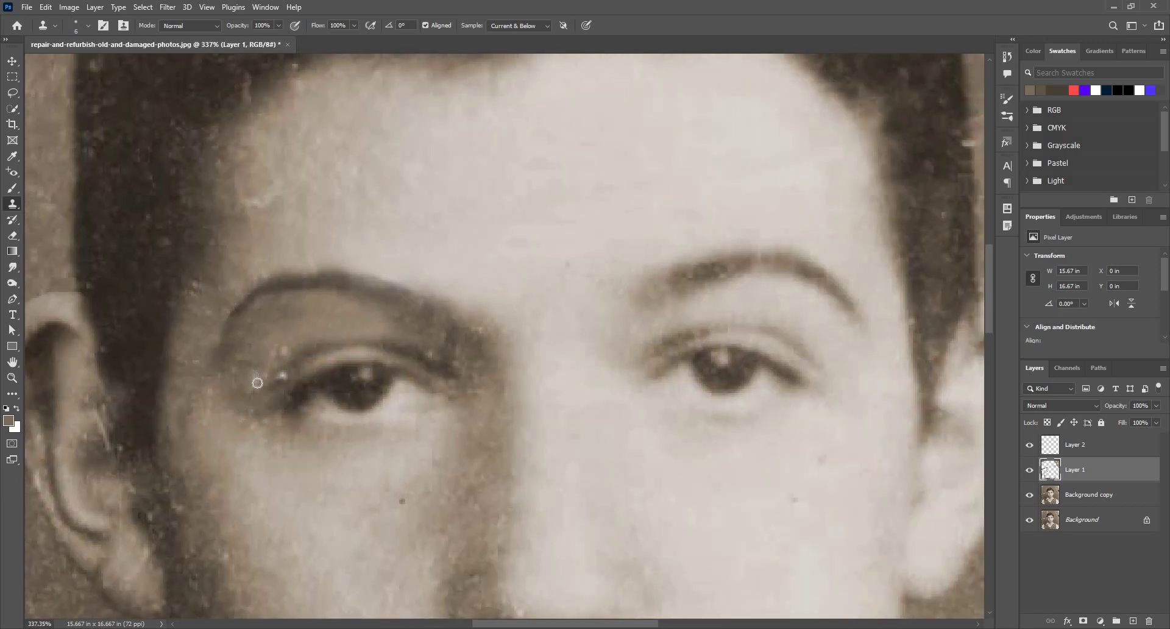
alt+right_click(290, 333)
alt+right_click(297, 368)
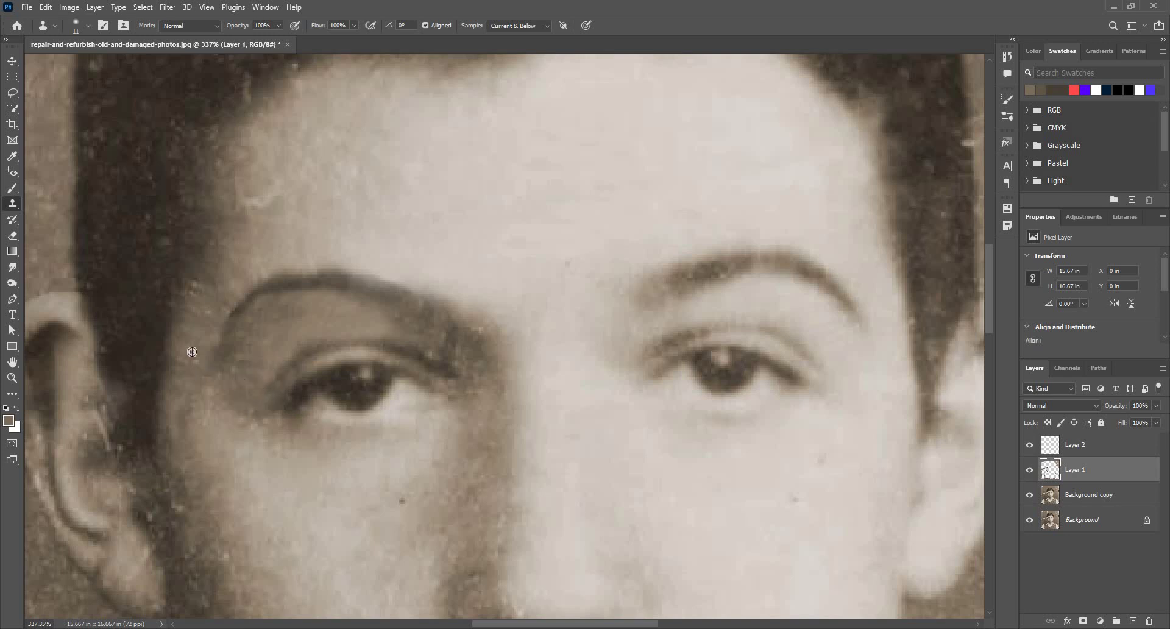
scroll(204, 423, down, 6)
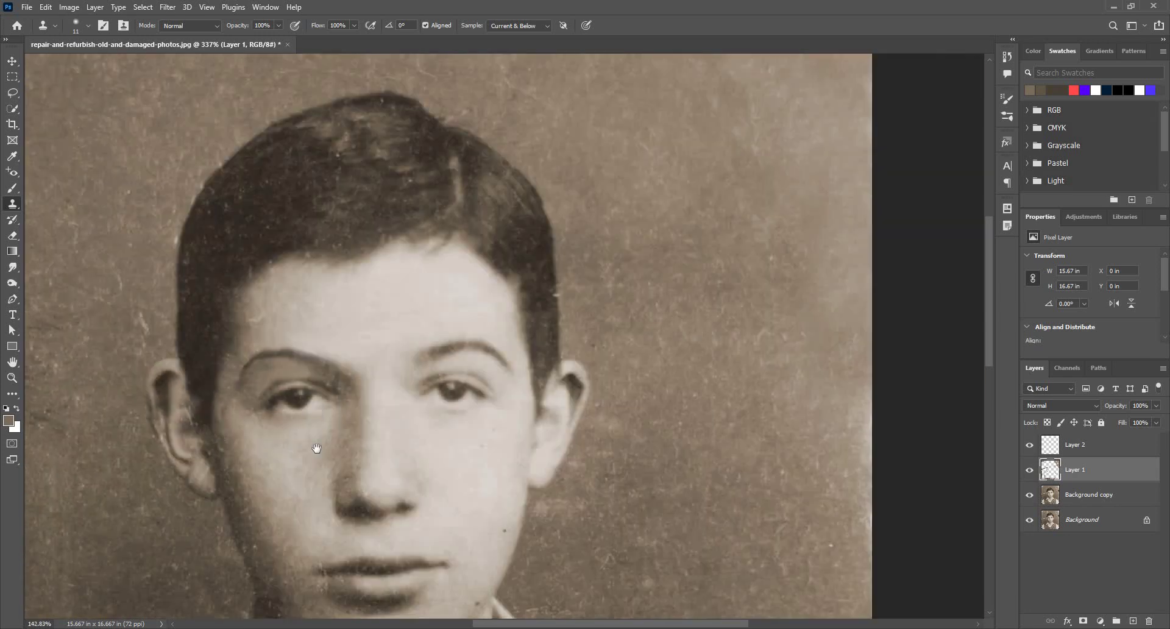
scroll(445, 251, down, 1)
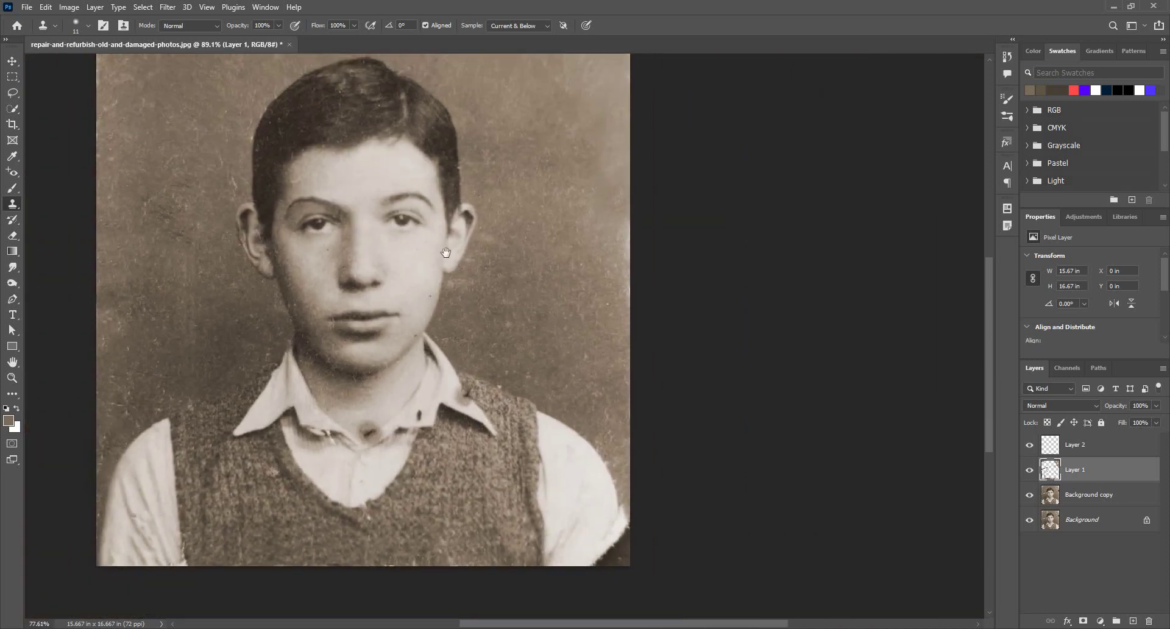
drag(461, 292, 468, 312)
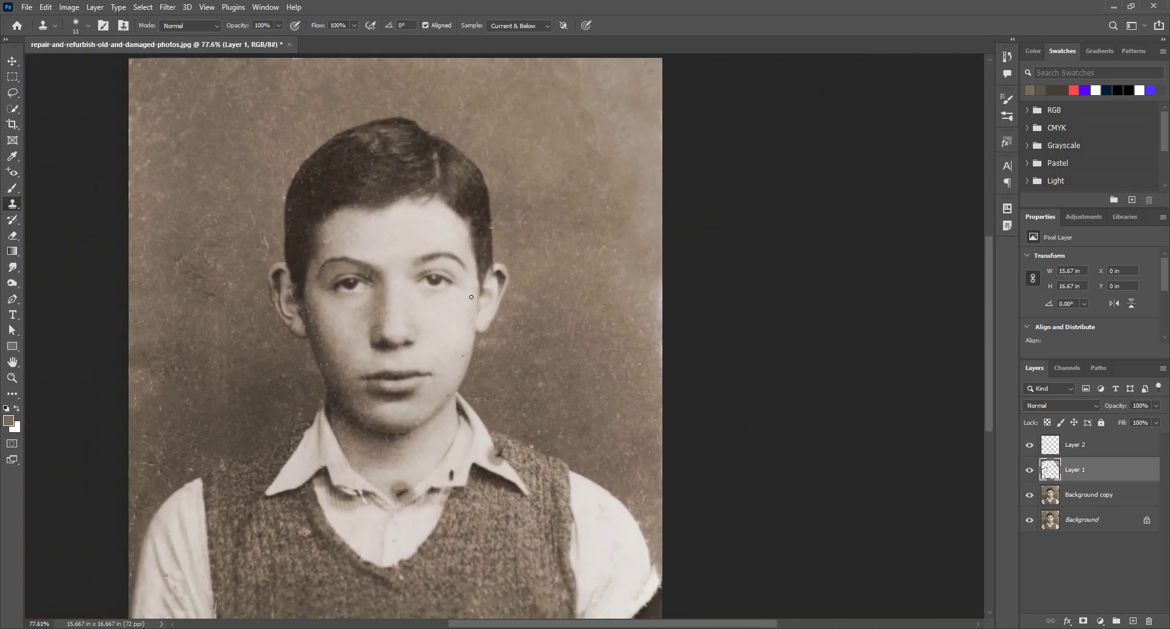